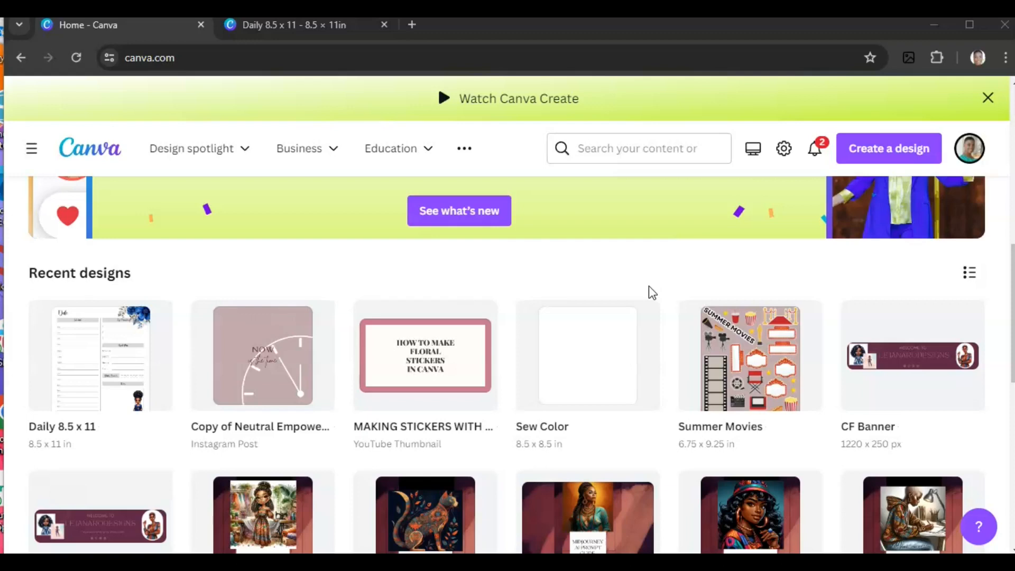
# Examine page 2 of the existing Daily 8.5 x 11 planner as a layout reference, and return to the home page
pyautogui.click(306, 26)
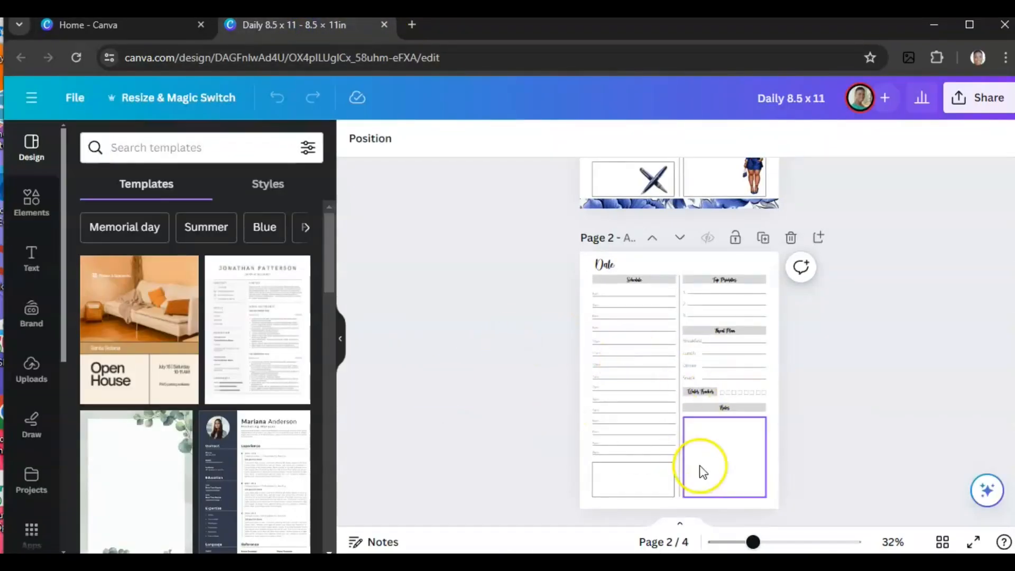
pyautogui.moveTo(753, 542); pyautogui.dragTo(777, 542)
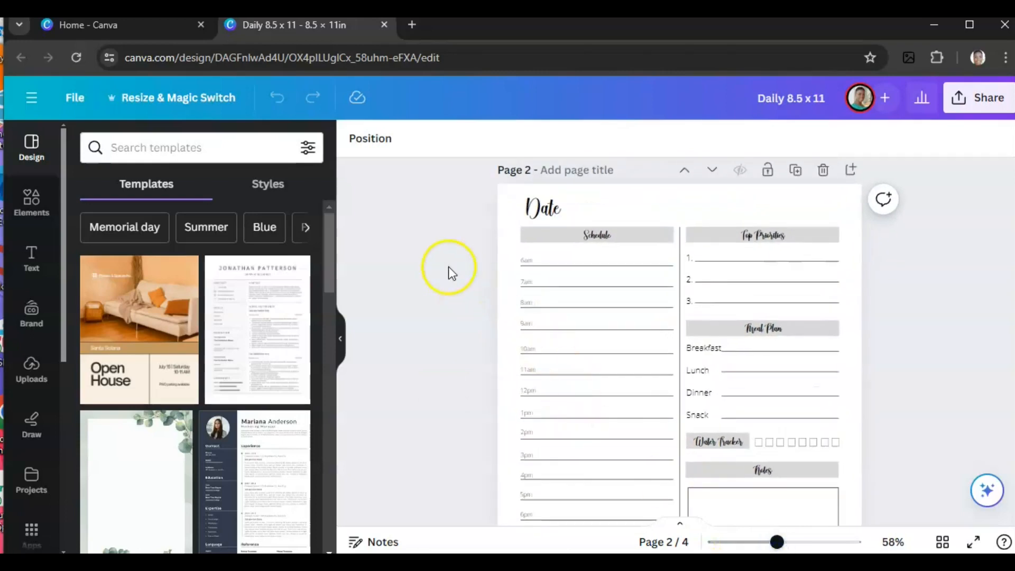
pyautogui.click(101, 26)
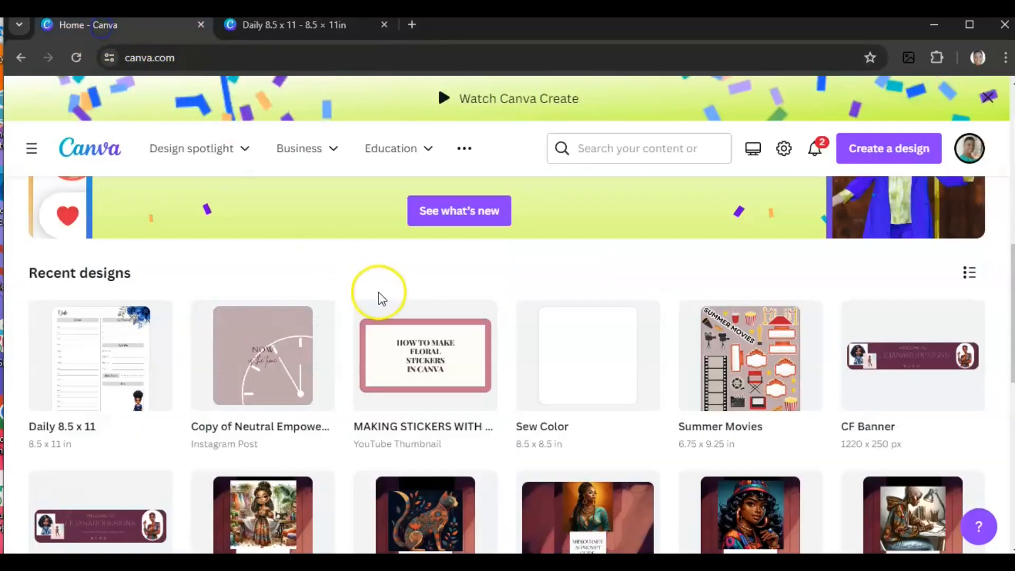
# Create a new custom-size design 8.5 in wide and 11 in high
pyautogui.click(872, 165)
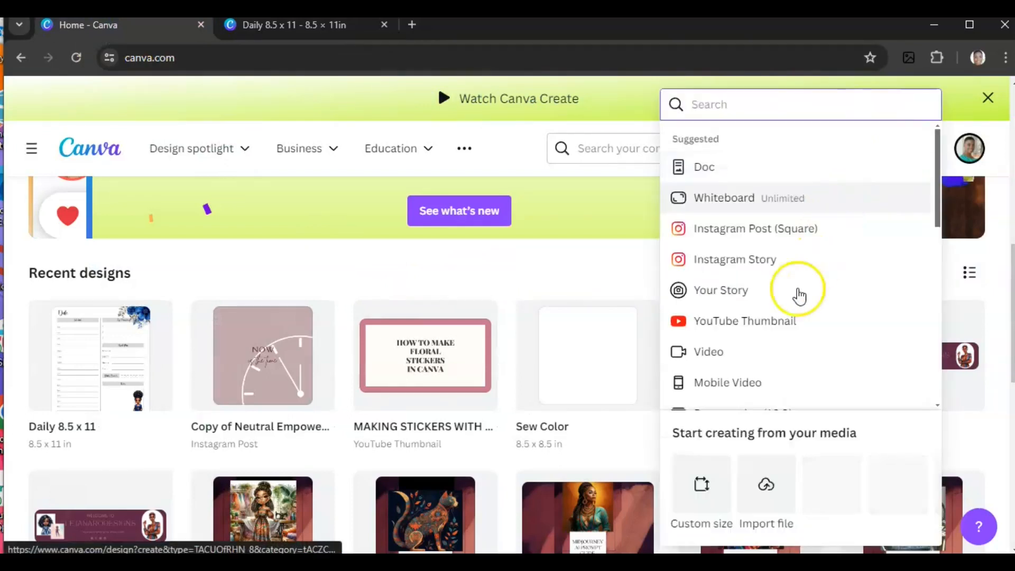
pyautogui.click(697, 497)
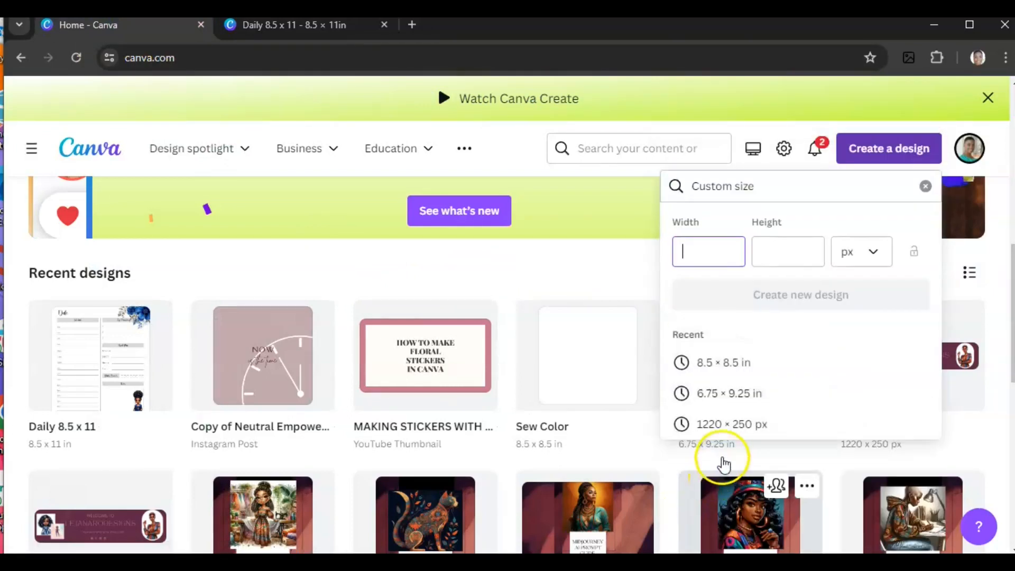
pyautogui.click(879, 259)
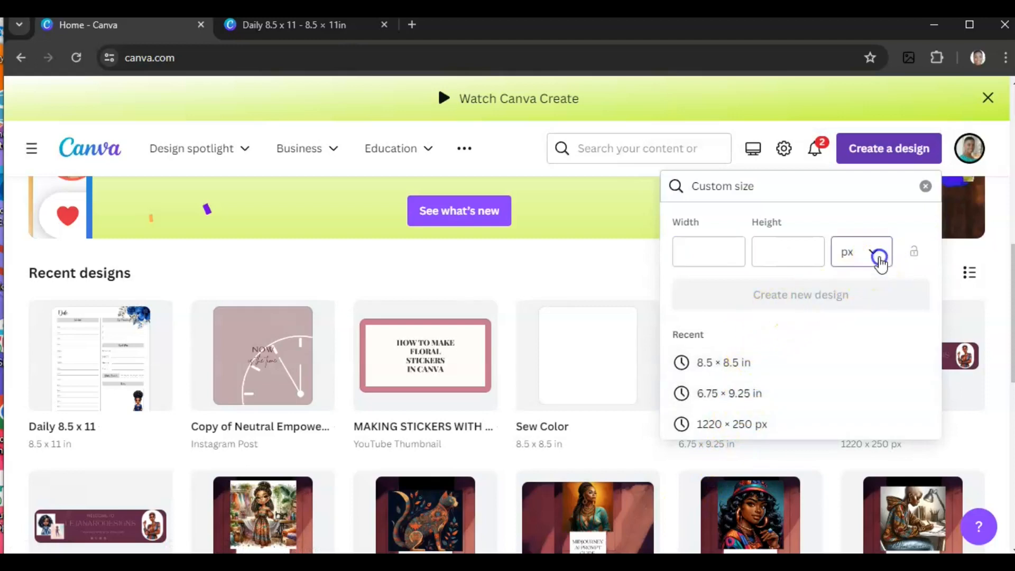
pyautogui.click(852, 334)
pyautogui.click(696, 253)
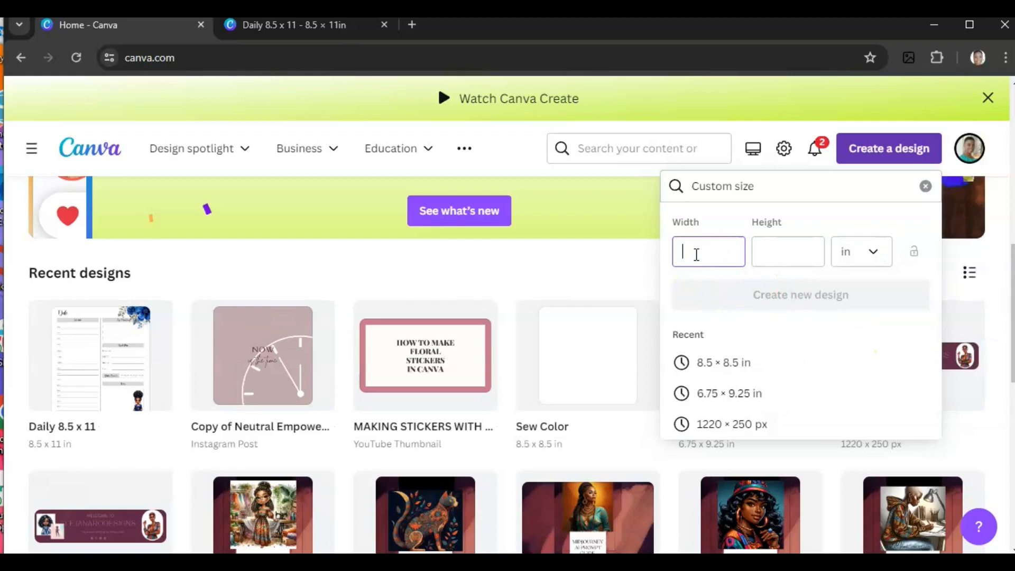
pyautogui.write('8.5')
pyautogui.click(760, 260)
pyautogui.write('11')
pyautogui.click(749, 292)
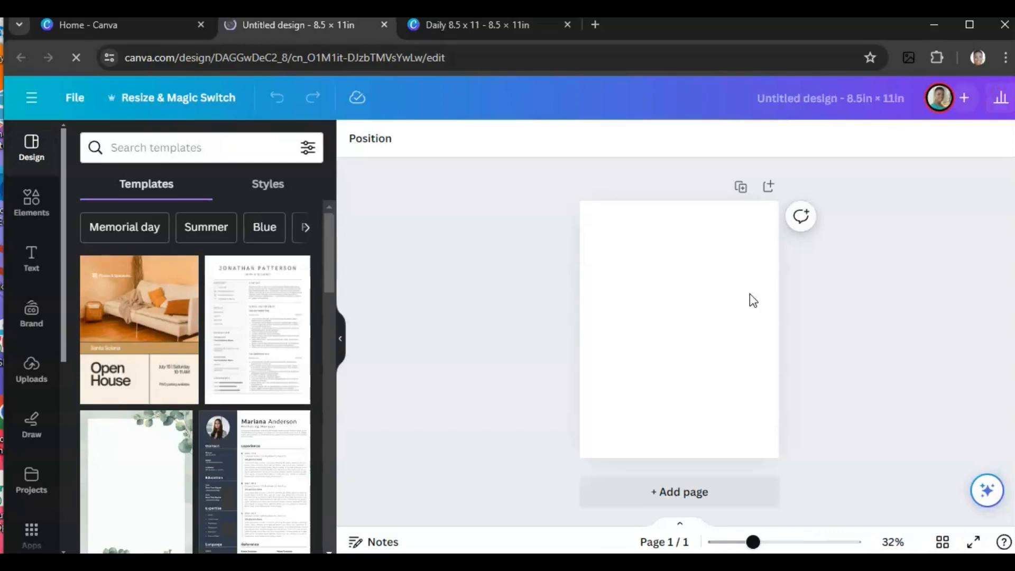
# Add a heading reading "Date", place it in the page's upper-left corner and shrink it to a font size of about 53.5
pyautogui.click(30, 259)
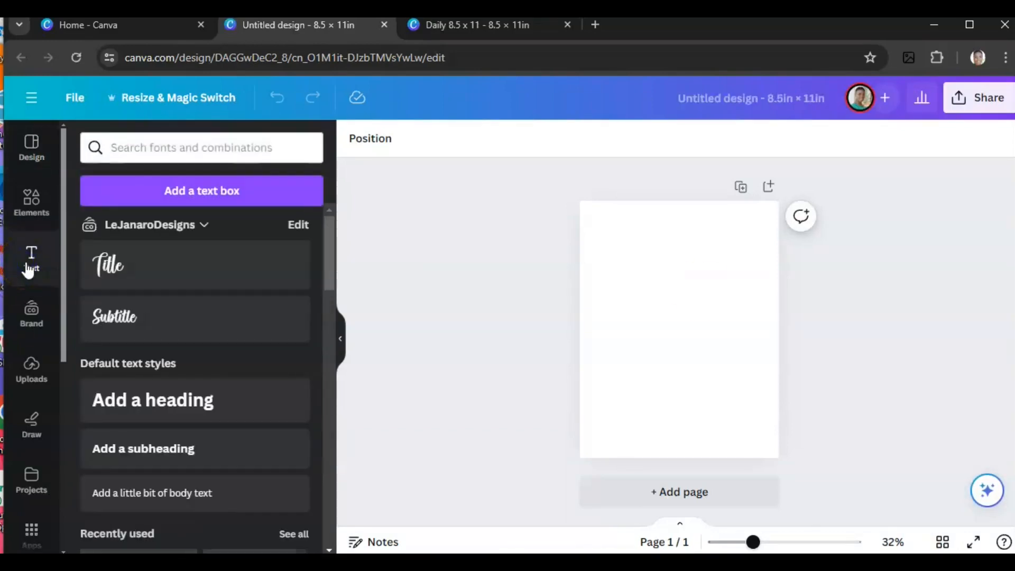
pyautogui.click(130, 408)
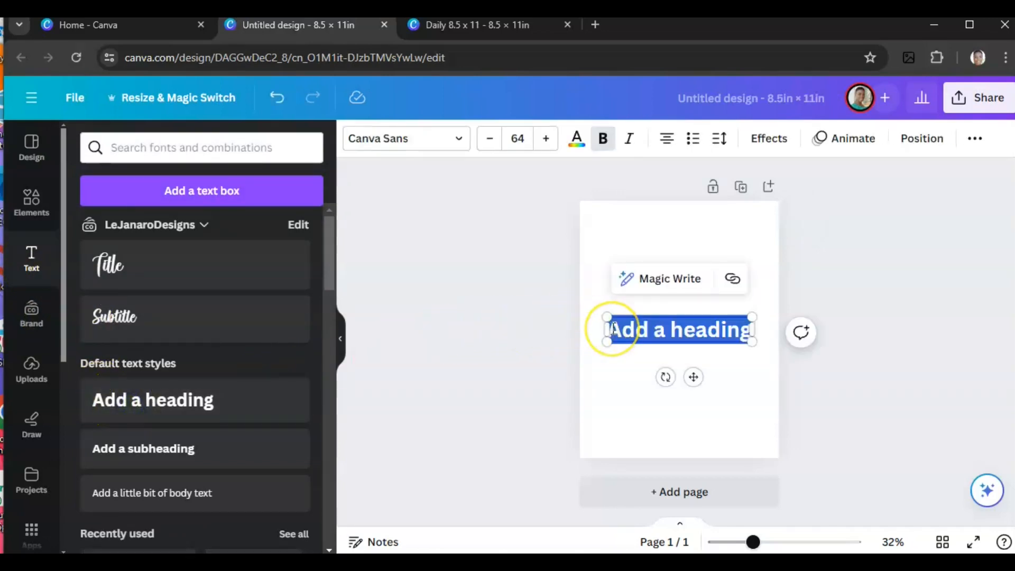
pyautogui.write('Date')
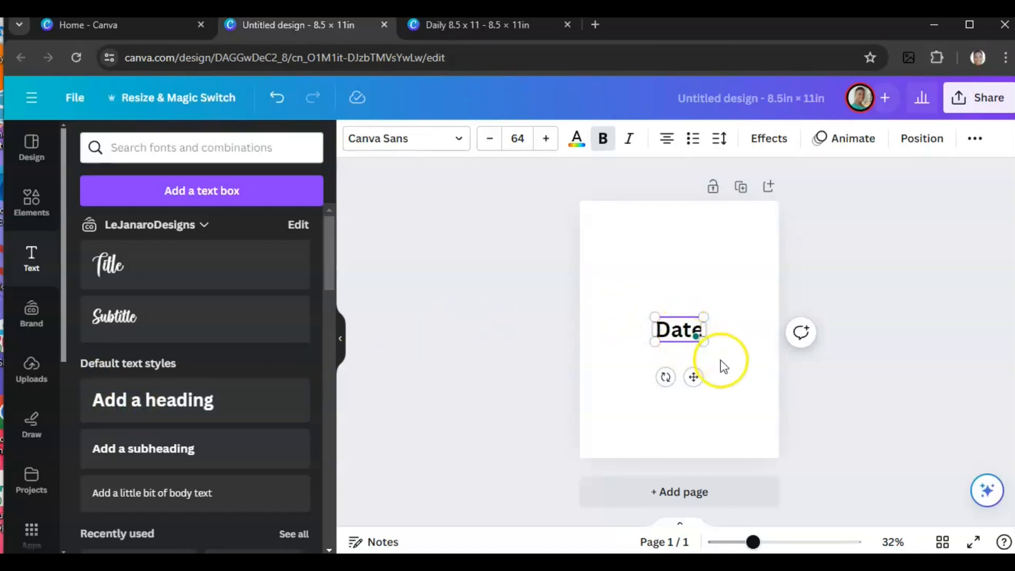
pyautogui.click(648, 341)
pyautogui.moveTo(684, 335); pyautogui.dragTo(631, 230)
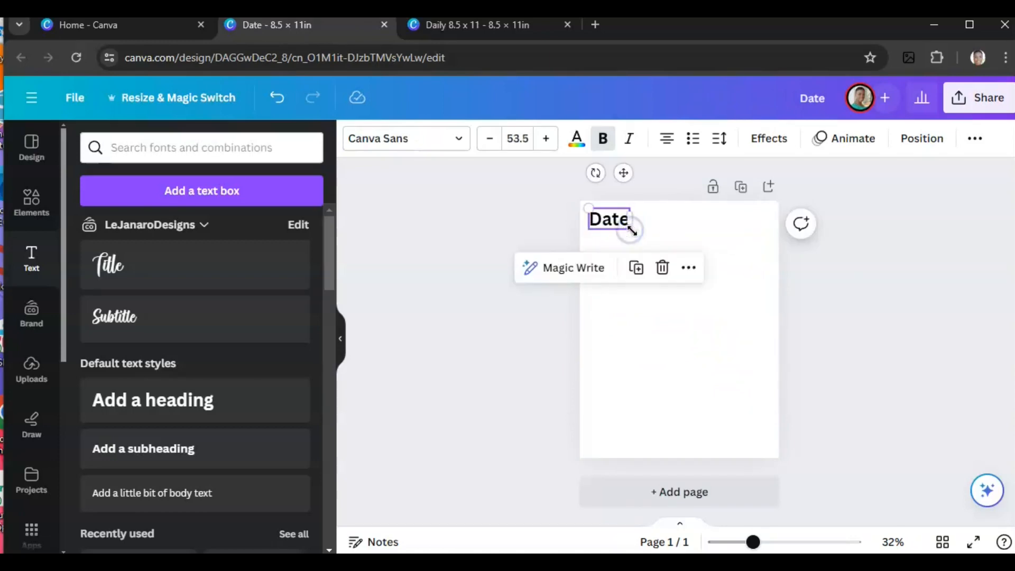
pyautogui.click(474, 241)
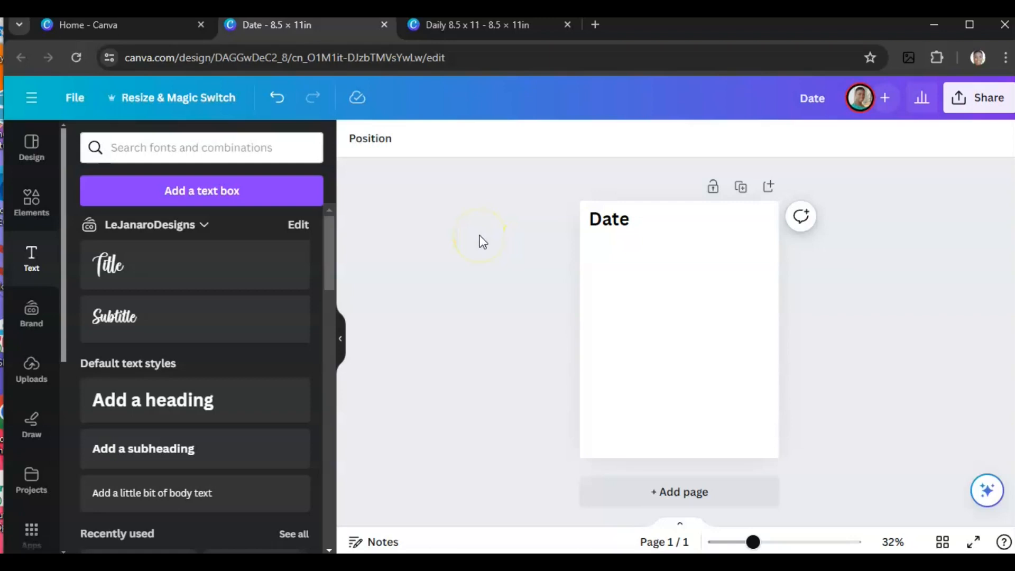
# Add a straight line and place it as a write-in line just after the Date heading, ending near the page's right side
pyautogui.click(29, 207)
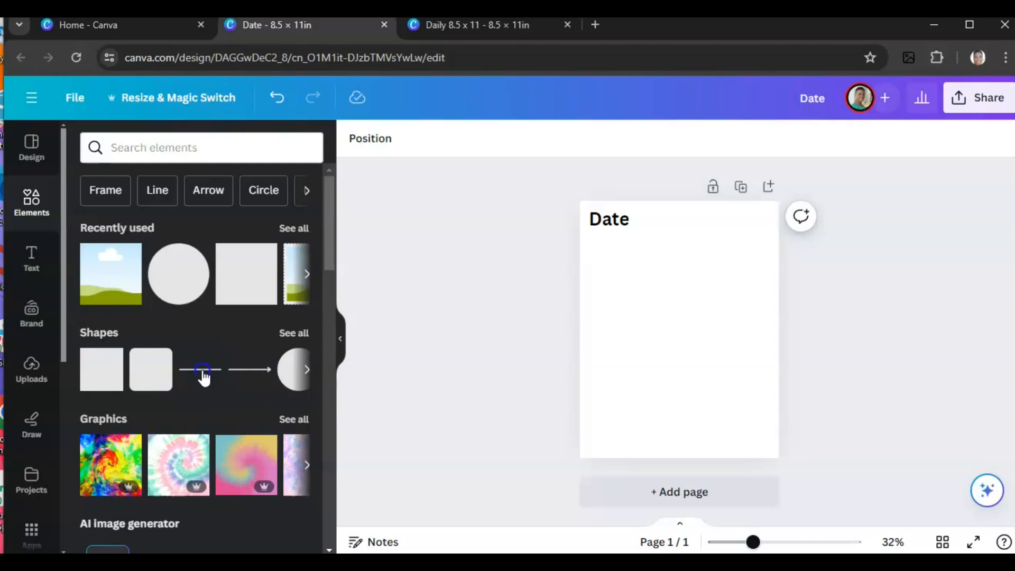
pyautogui.click(203, 380)
pyautogui.moveTo(675, 329); pyautogui.dragTo(745, 227)
pyautogui.click(508, 311)
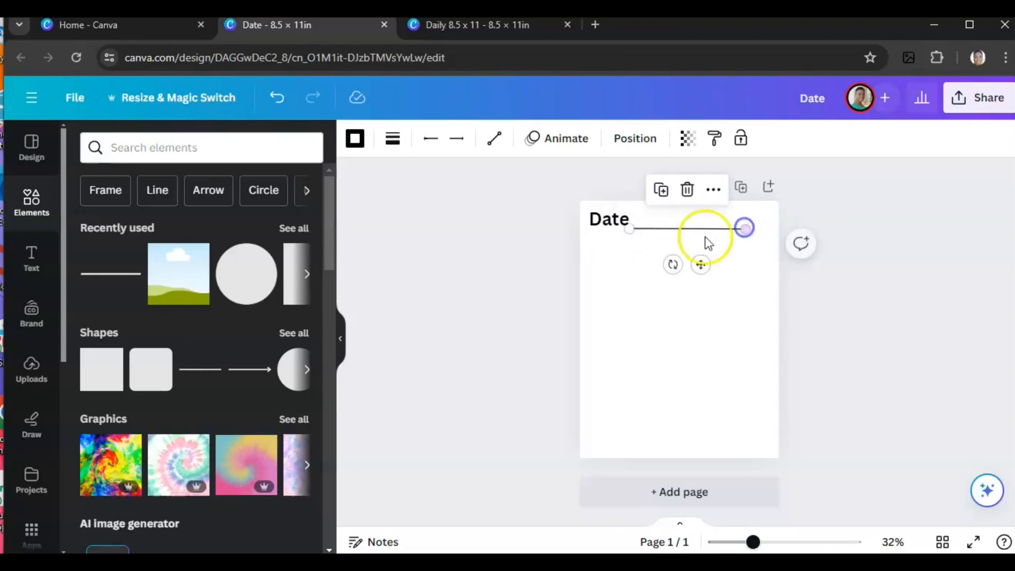
# Nudge the Date heading down slightly so its text sits closer to the level of the write-in line
pyautogui.click(500, 282)
pyautogui.moveTo(753, 542); pyautogui.dragTo(768, 542)
pyautogui.scroll(1, 661, 317)
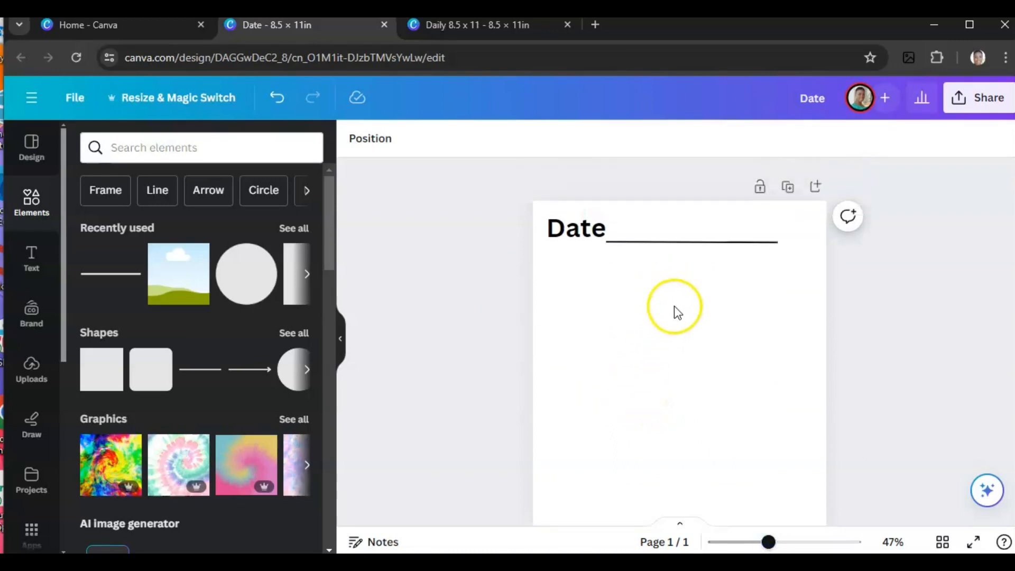
pyautogui.moveTo(667, 240); pyautogui.dragTo(673, 235)
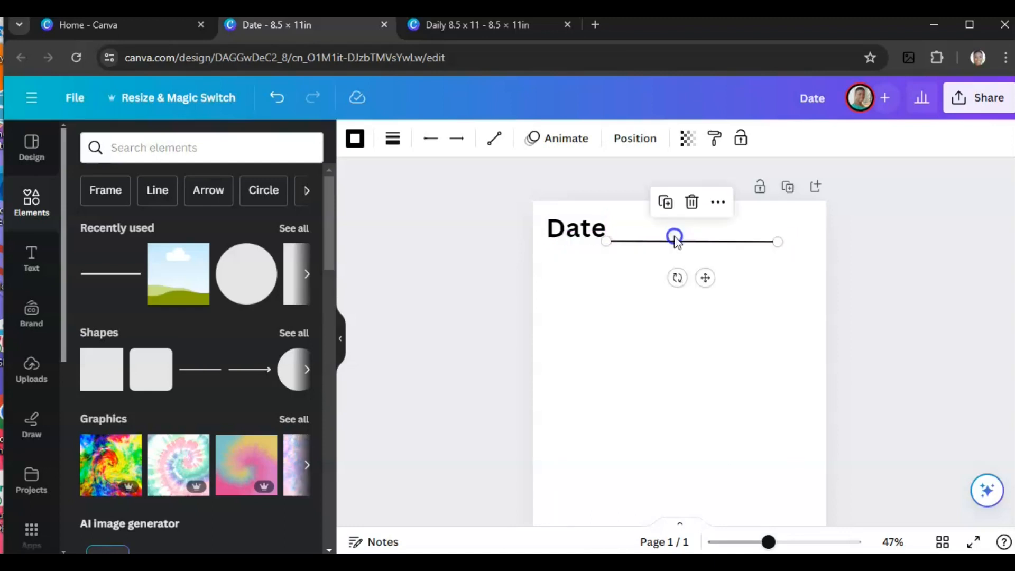
pyautogui.click(402, 312)
pyautogui.click(572, 233)
pyautogui.moveTo(572, 233); pyautogui.dragTo(571, 234)
pyautogui.click(457, 278)
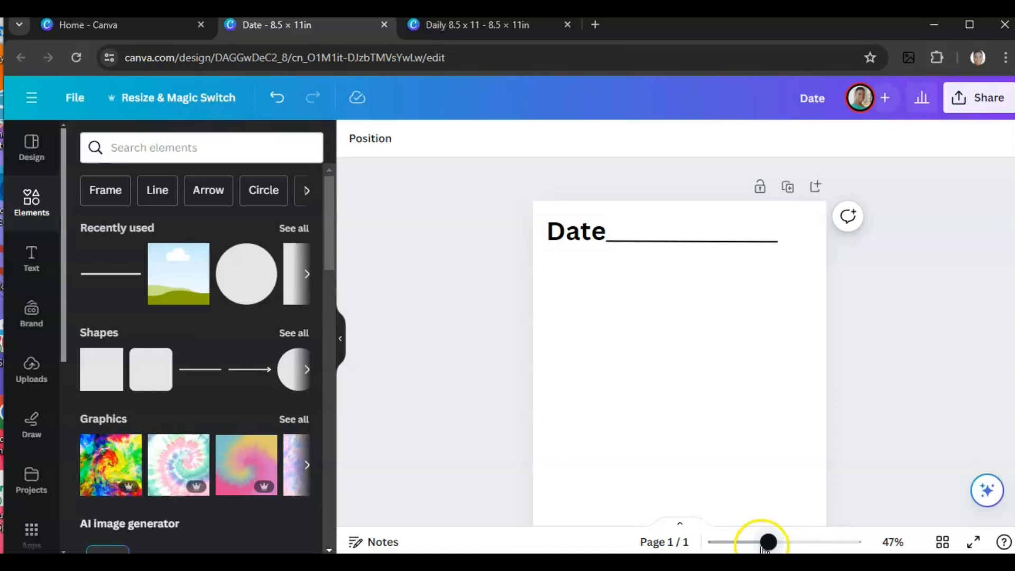
# Add a square, flatten it into a thin bar below the Date heading at the left margin, and widen it to almost half the page
pyautogui.moveTo(766, 544); pyautogui.dragTo(758, 545)
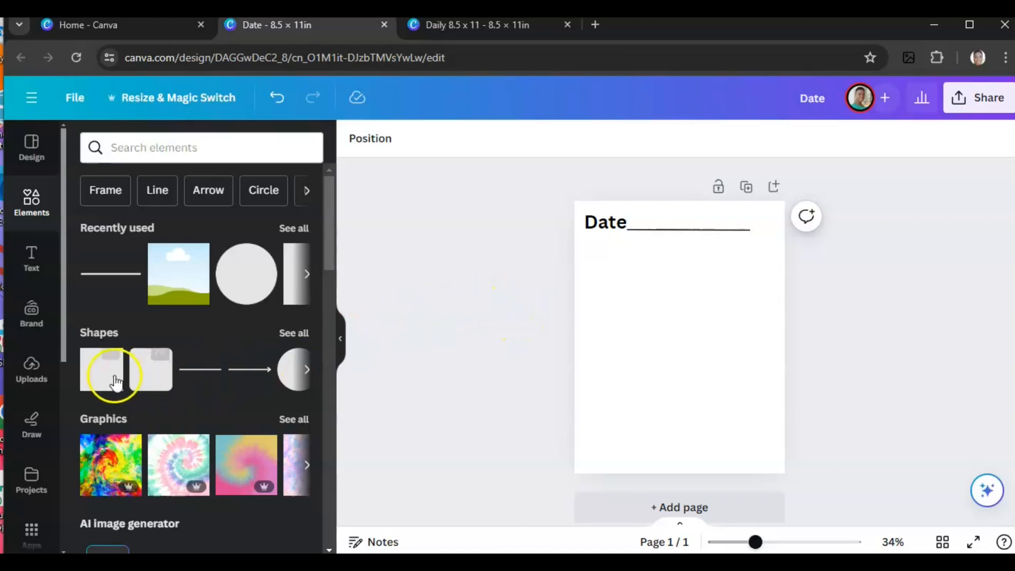
pyautogui.click(101, 383)
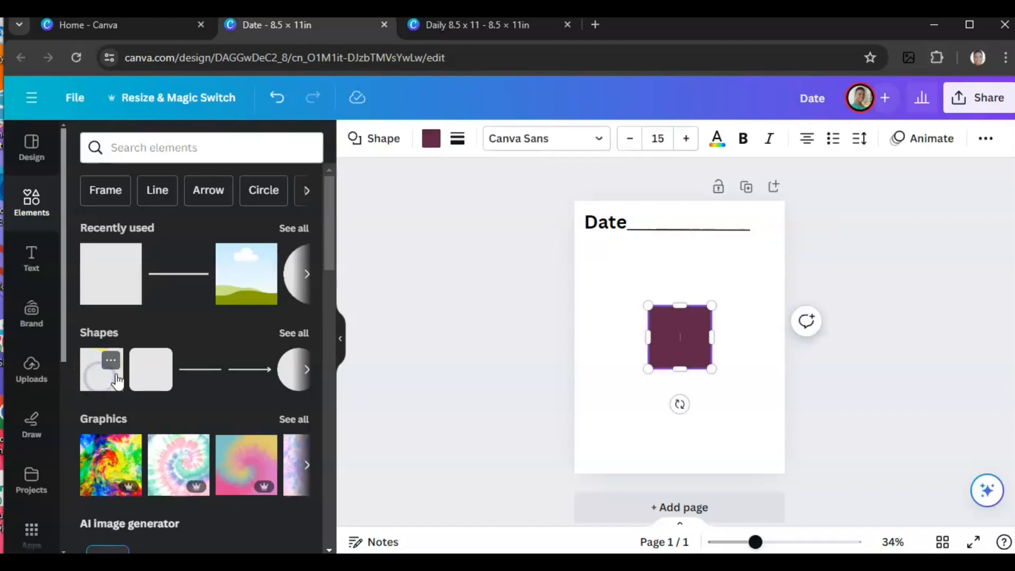
pyautogui.moveTo(680, 368); pyautogui.dragTo(681, 319)
pyautogui.click(603, 351)
pyautogui.moveTo(675, 317); pyautogui.dragTo(613, 252)
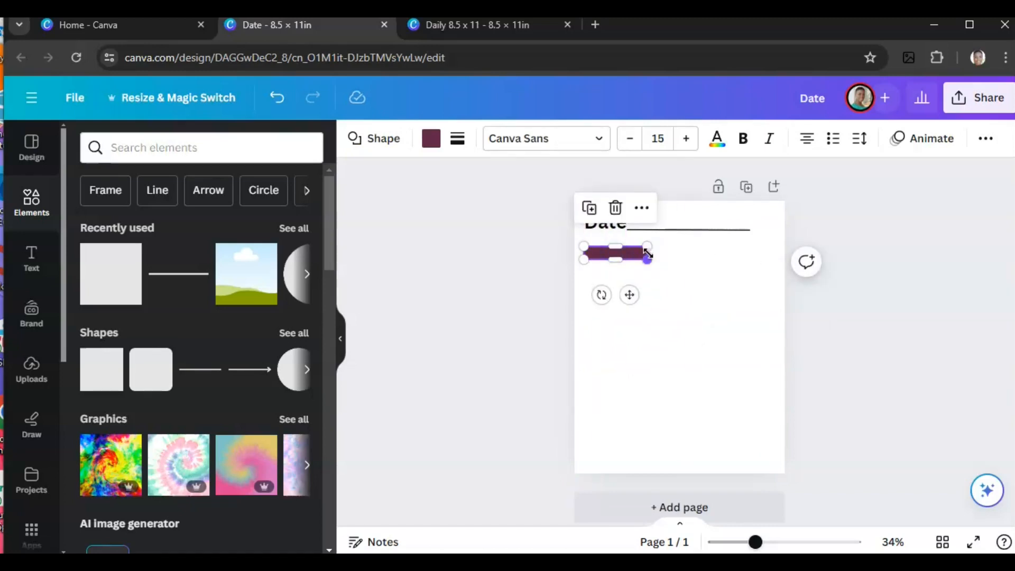
pyautogui.moveTo(756, 542); pyautogui.dragTo(773, 542)
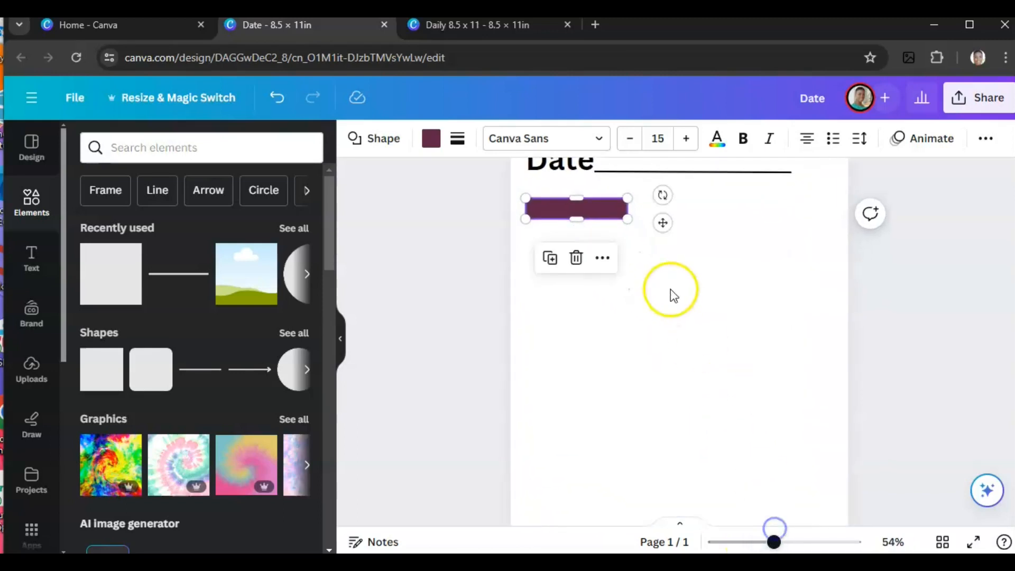
pyautogui.moveTo(626, 208); pyautogui.dragTo(665, 210)
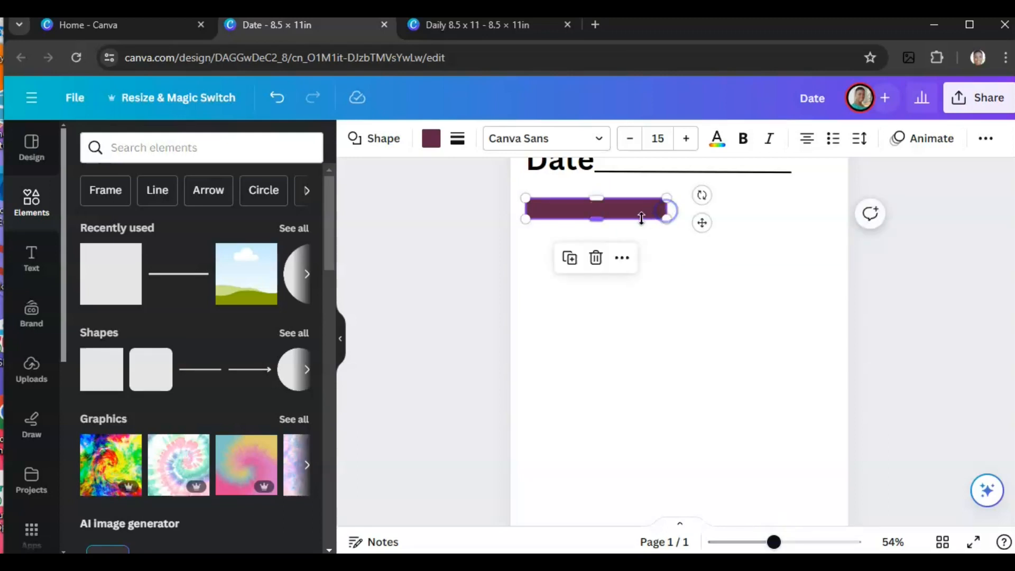
# Duplicate the bar and place the copy level with the original, at the right half of the page
pyautogui.click(570, 260)
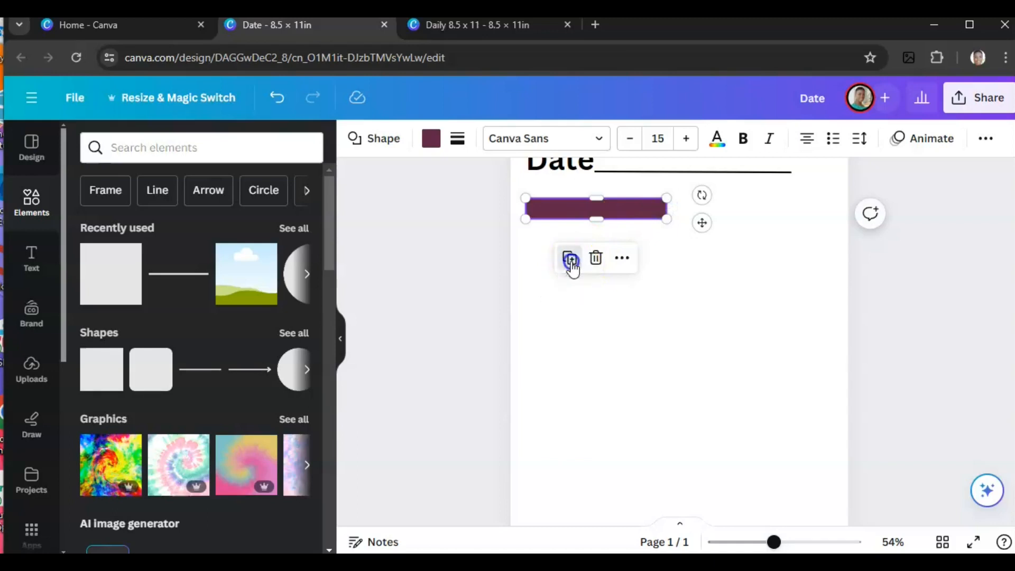
pyautogui.moveTo(610, 217); pyautogui.dragTo(767, 214)
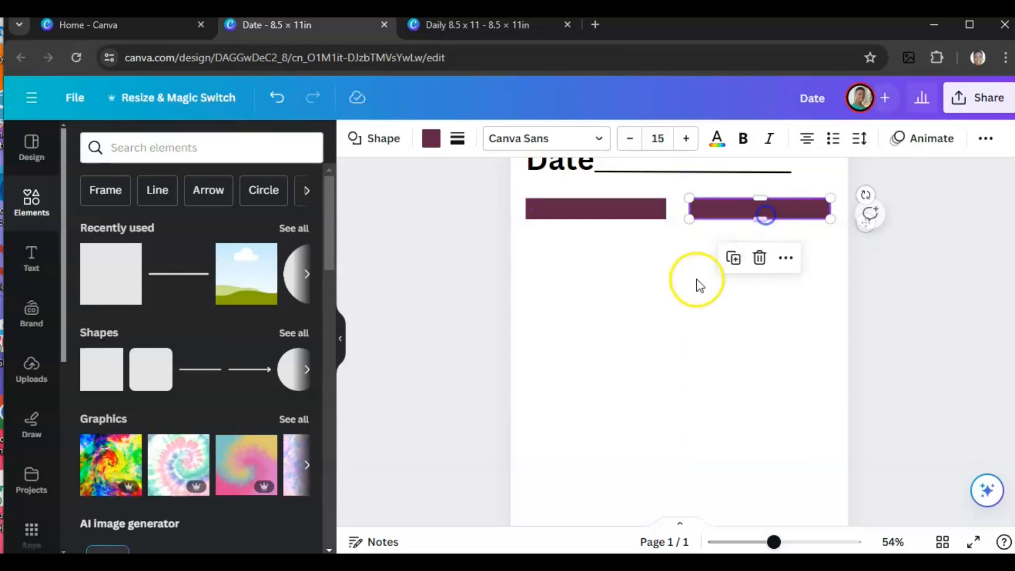
pyautogui.click(640, 316)
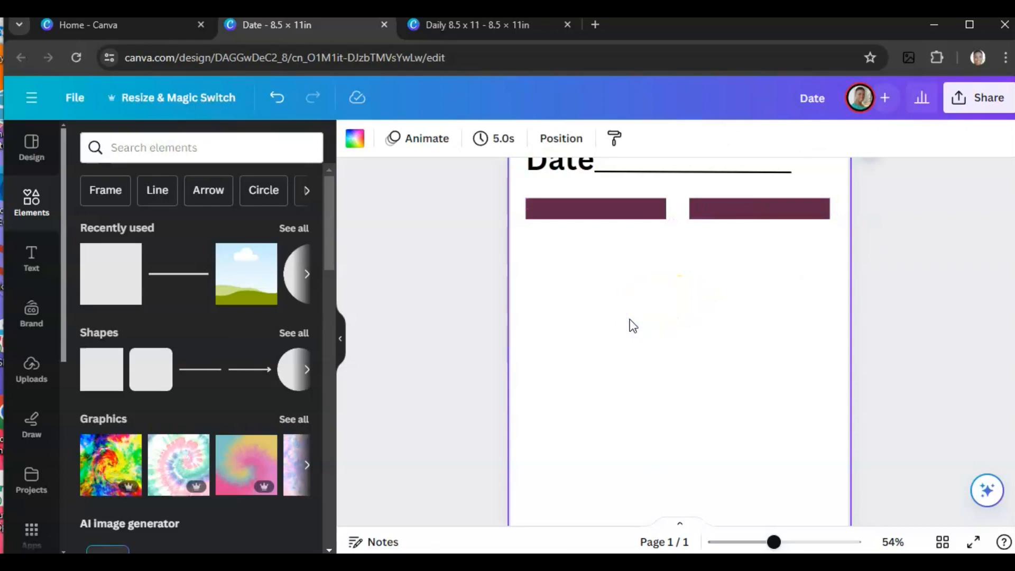
# After checking the reference planner, recolor both header bars with the light mauve from the LeJanaroDesigns palette using Change all
pyautogui.click(450, 25)
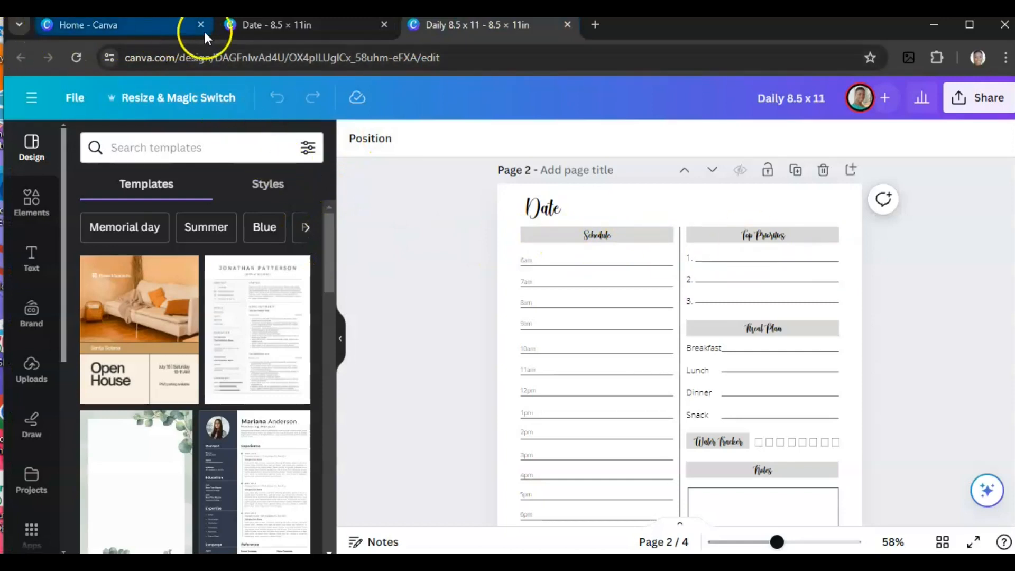
pyautogui.click(258, 27)
pyautogui.click(579, 212)
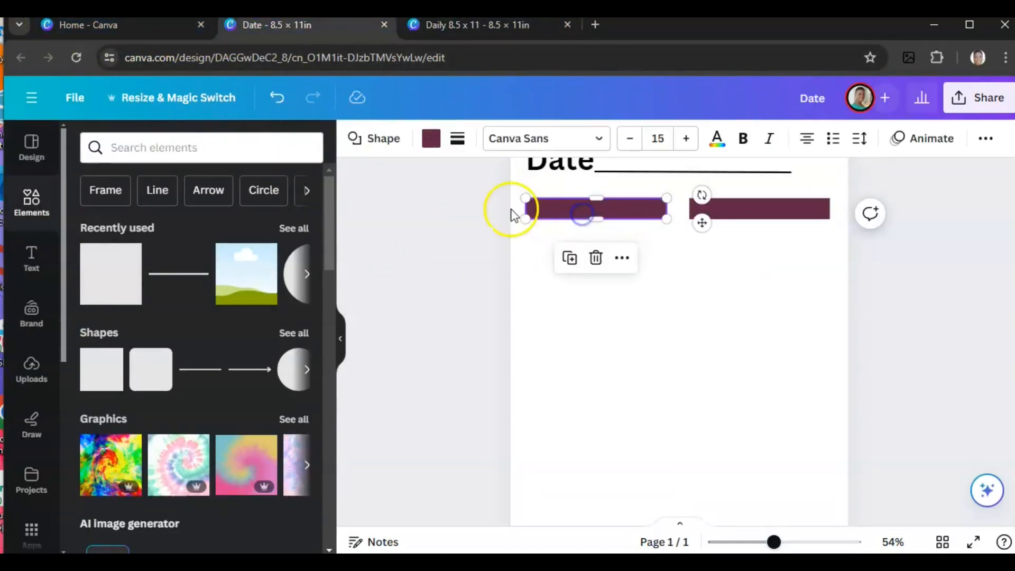
pyautogui.click(431, 140)
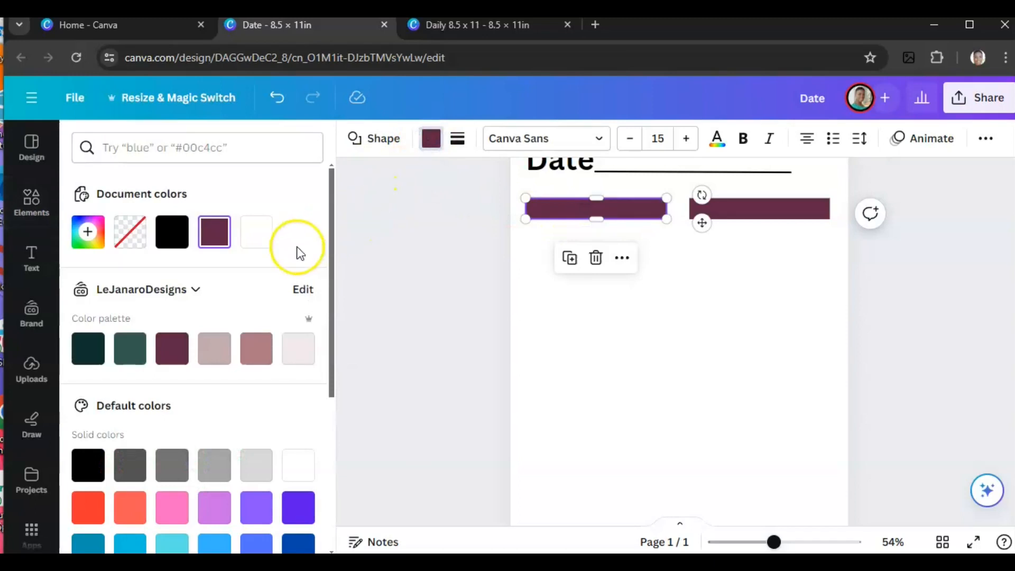
pyautogui.click(216, 354)
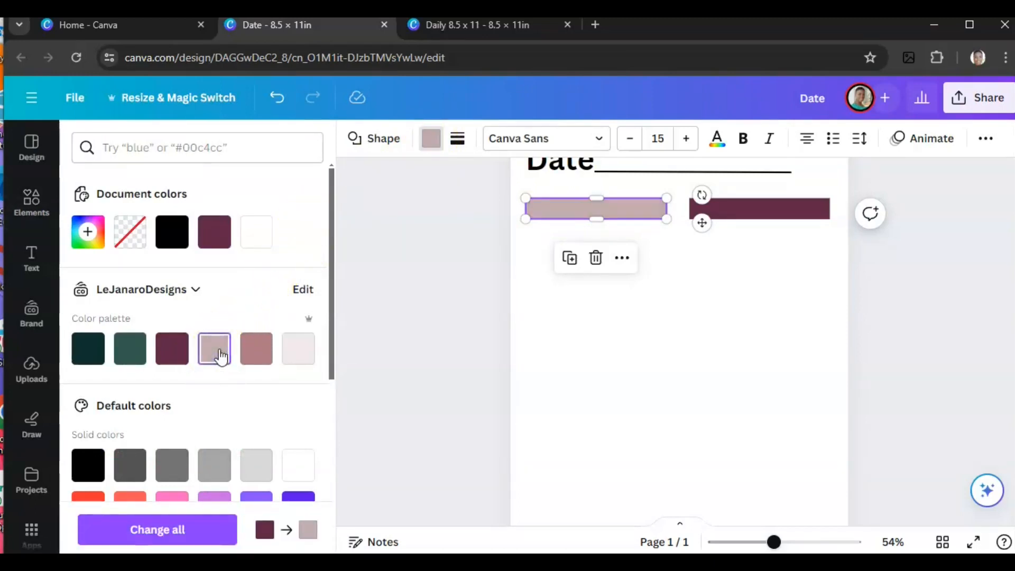
pyautogui.click(189, 531)
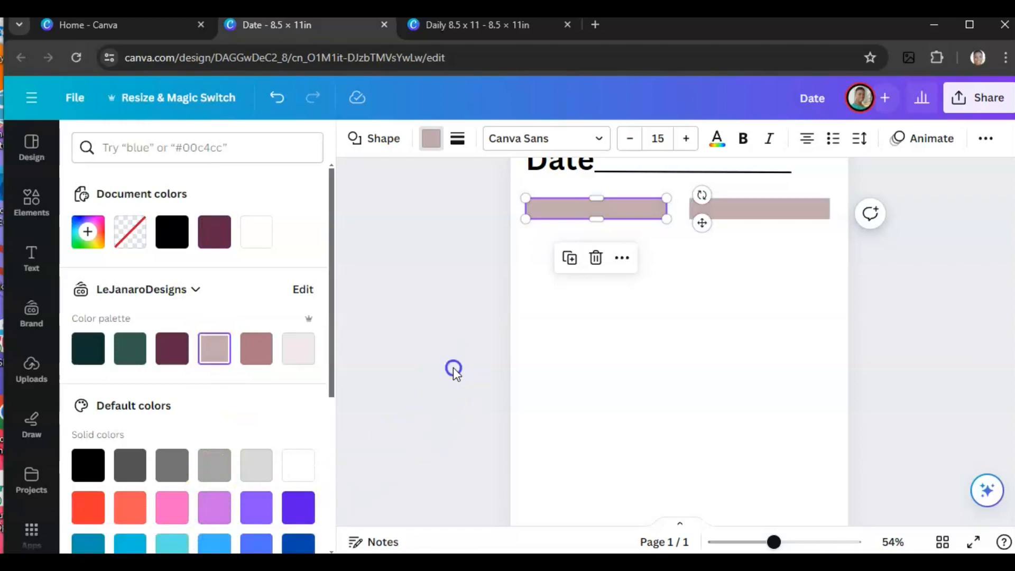
pyautogui.click(453, 368)
pyautogui.click(462, 338)
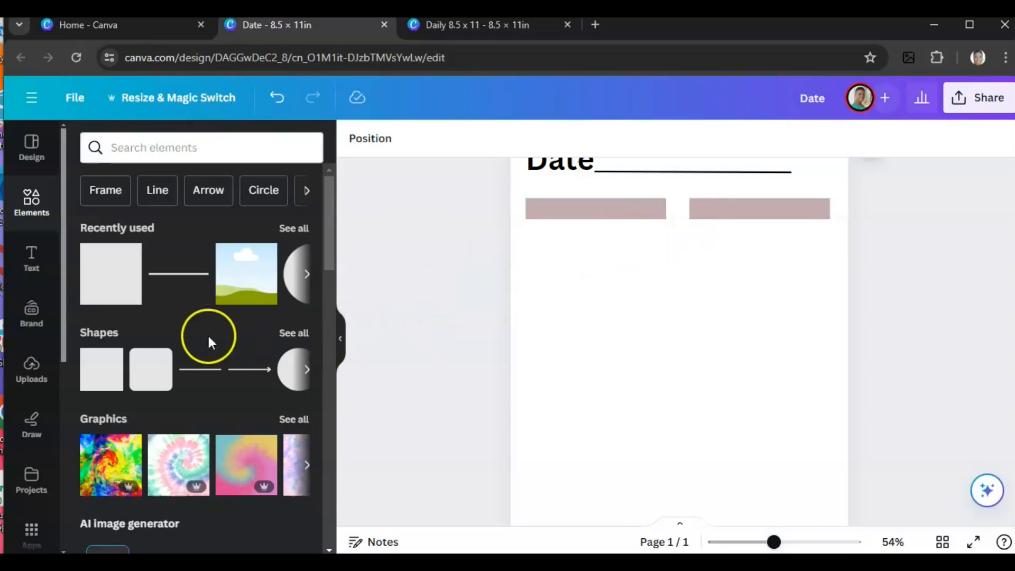
# Add a subheading reading "Schedule" and place it over the left header bar
pyautogui.click(34, 264)
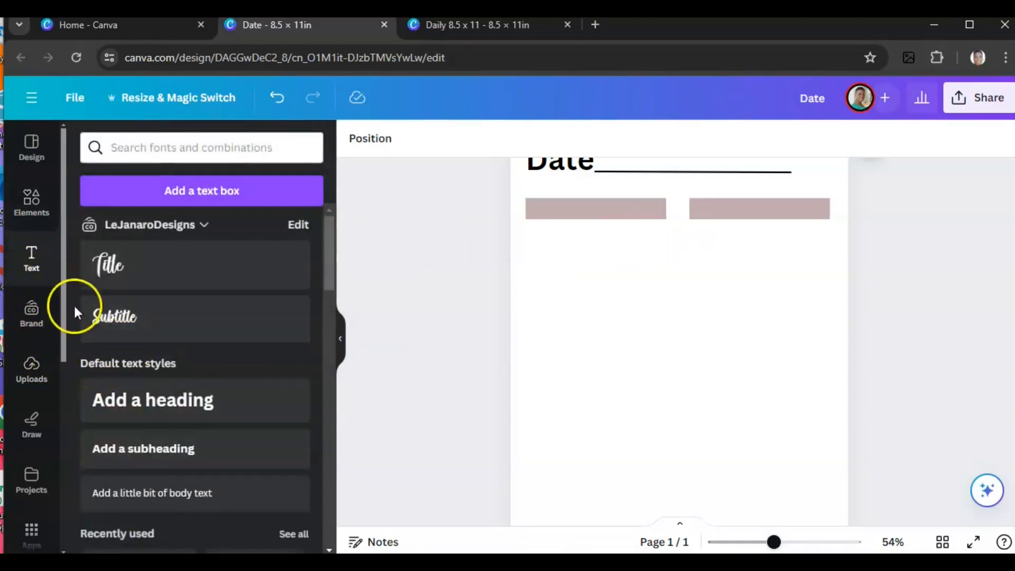
pyautogui.click(151, 461)
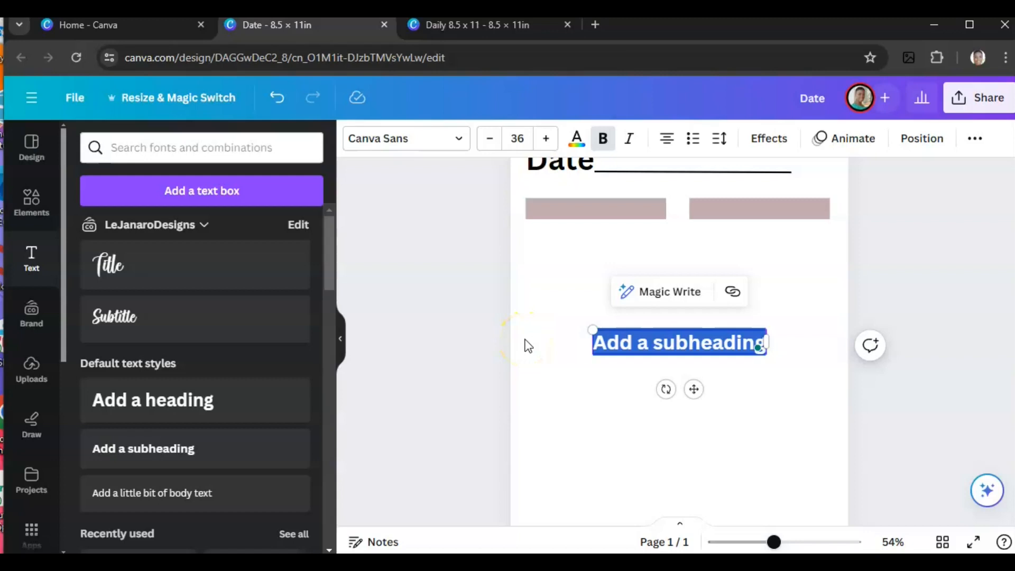
pyautogui.write('Schedule')
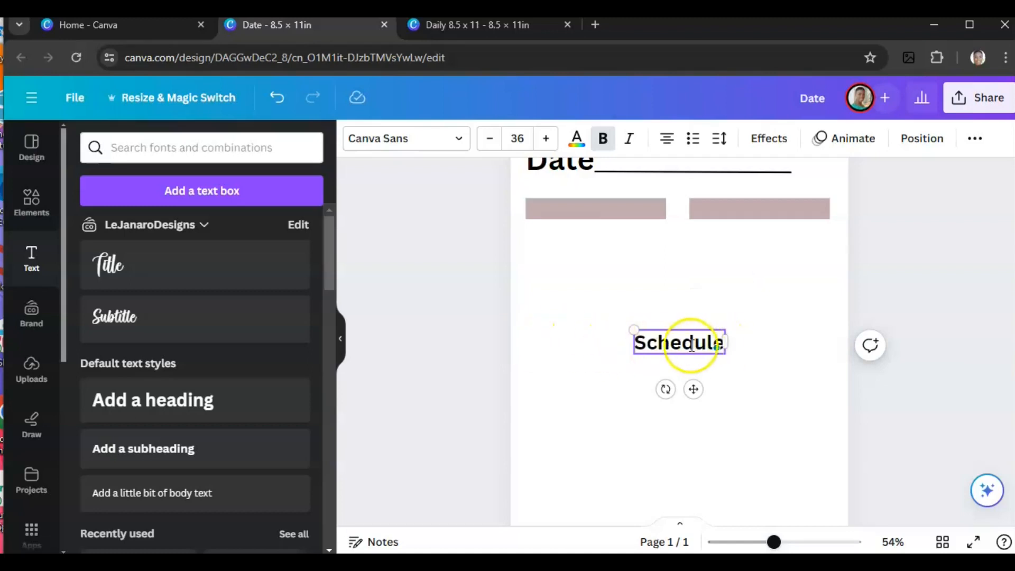
pyautogui.click(772, 384)
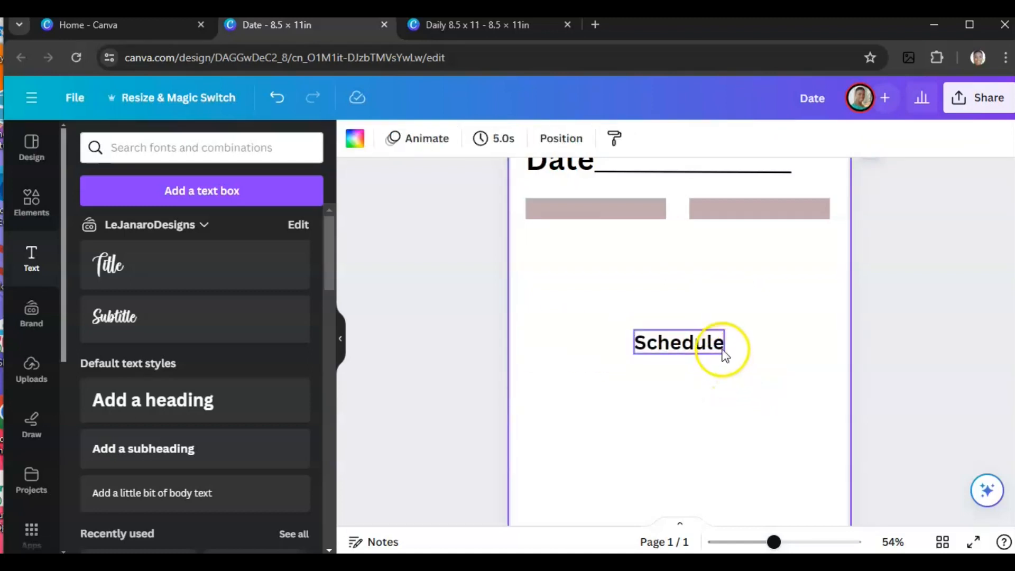
pyautogui.click(721, 347)
pyautogui.moveTo(720, 347); pyautogui.dragTo(636, 218)
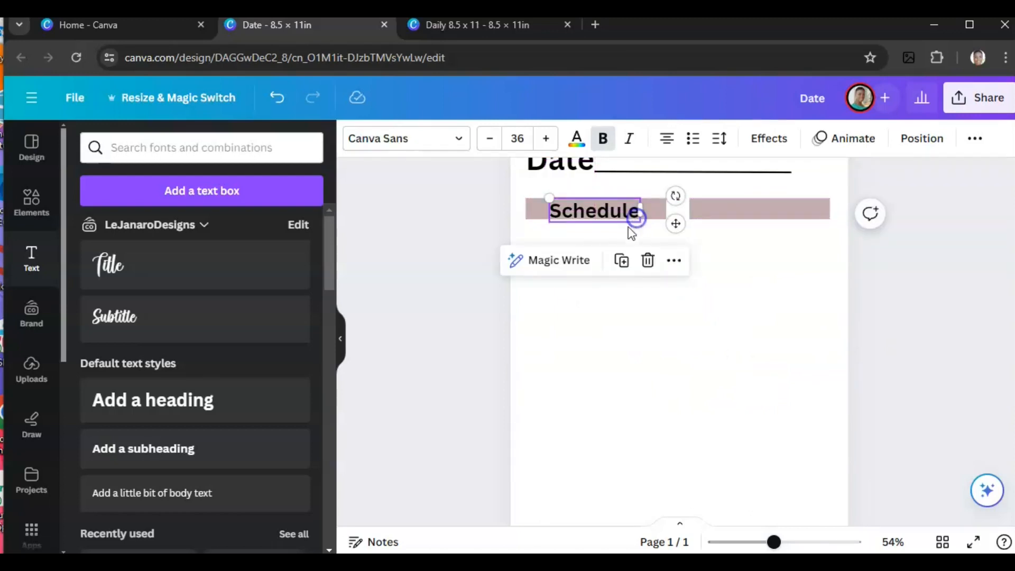
# Reduce the Schedule title's font size to 24 and center it within its header bar
pyautogui.click(490, 139)
pyautogui.click(490, 139)
pyautogui.click(491, 138)
pyautogui.click(490, 139)
pyautogui.click(490, 140)
pyautogui.click(491, 139)
pyautogui.click(490, 139)
pyautogui.click(491, 139)
pyautogui.click(491, 139)
pyautogui.click(491, 139)
pyautogui.click(490, 139)
pyautogui.click(491, 139)
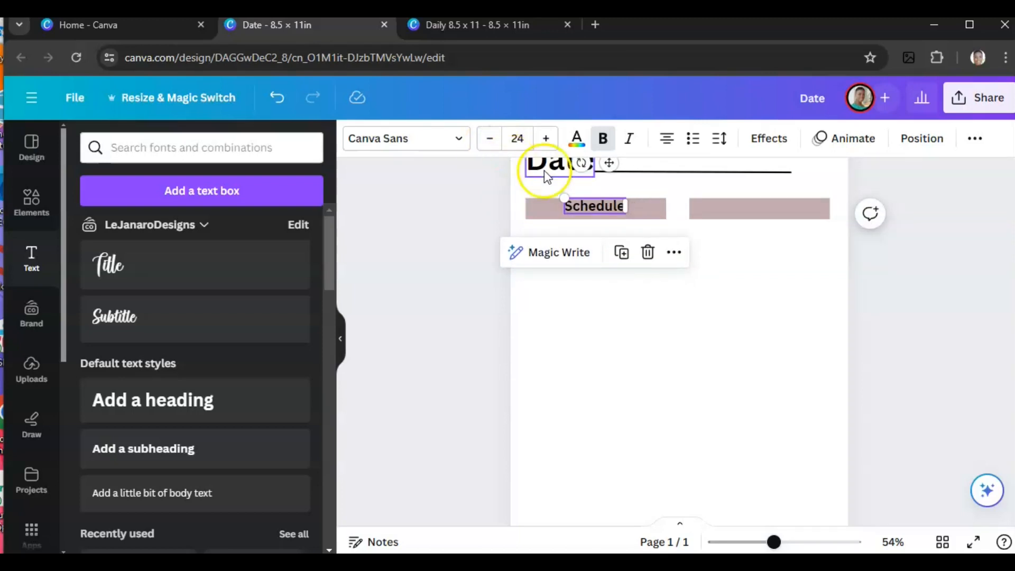
pyautogui.doubleClick(599, 209)
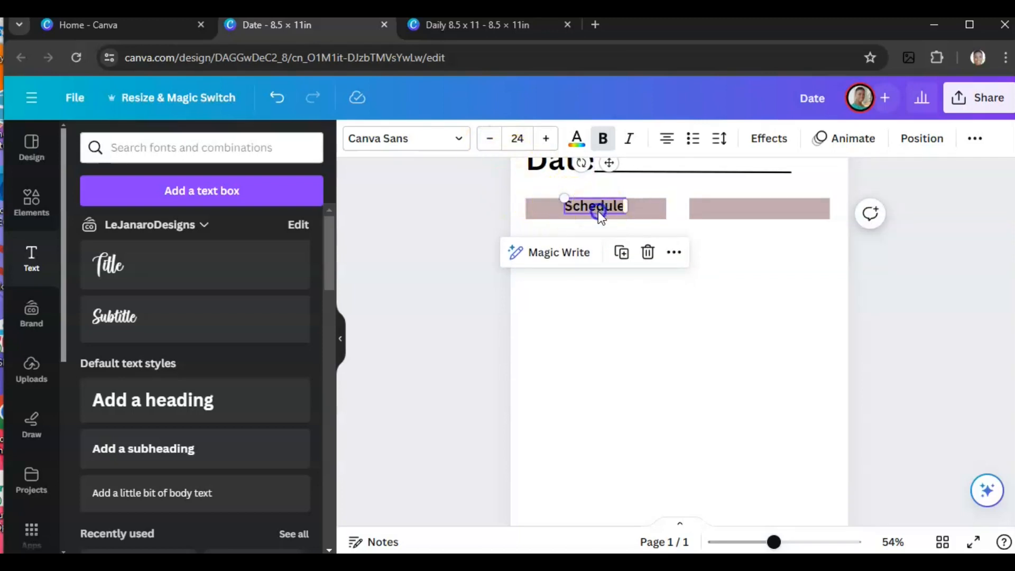
pyautogui.click(633, 321)
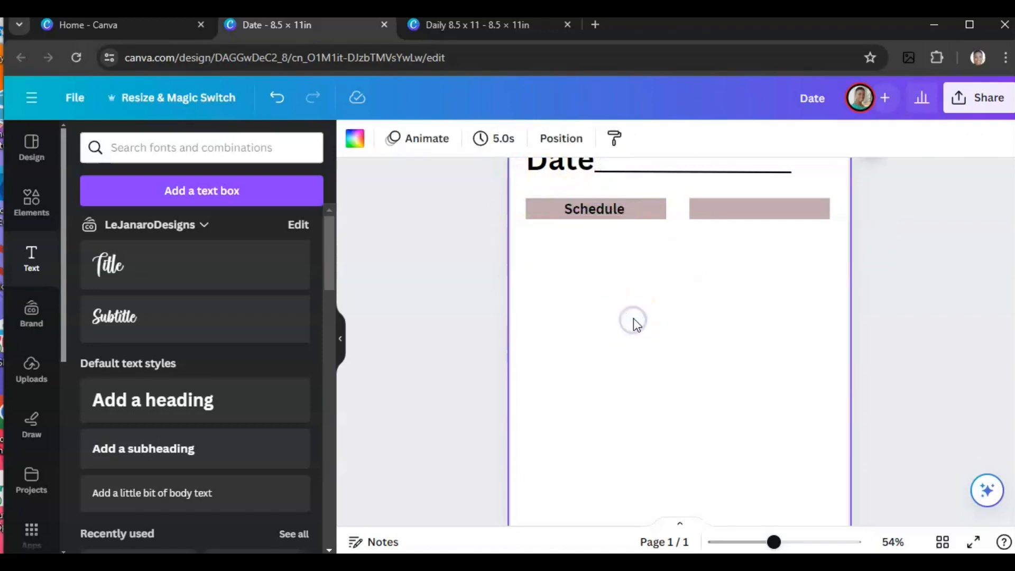
# After checking the reference planner, add a subheading reading "Top Priorities" and place it over the right header bar
pyautogui.click(460, 31)
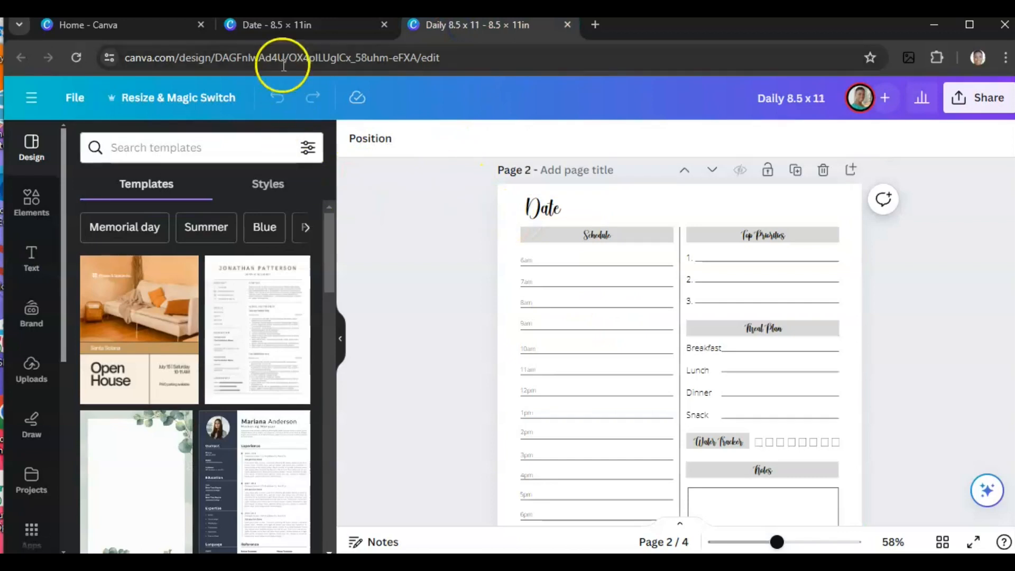
pyautogui.click(292, 28)
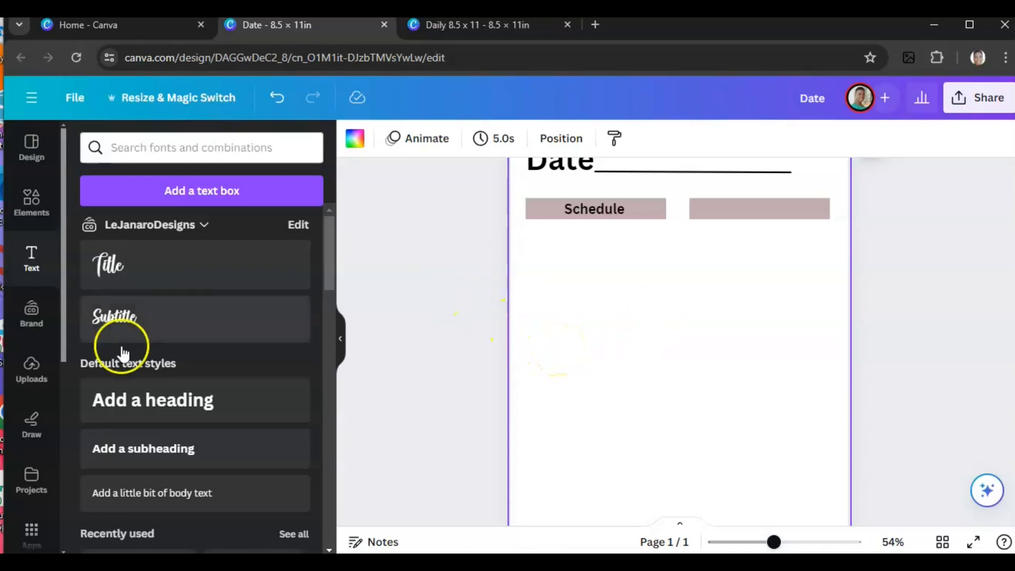
pyautogui.click(138, 455)
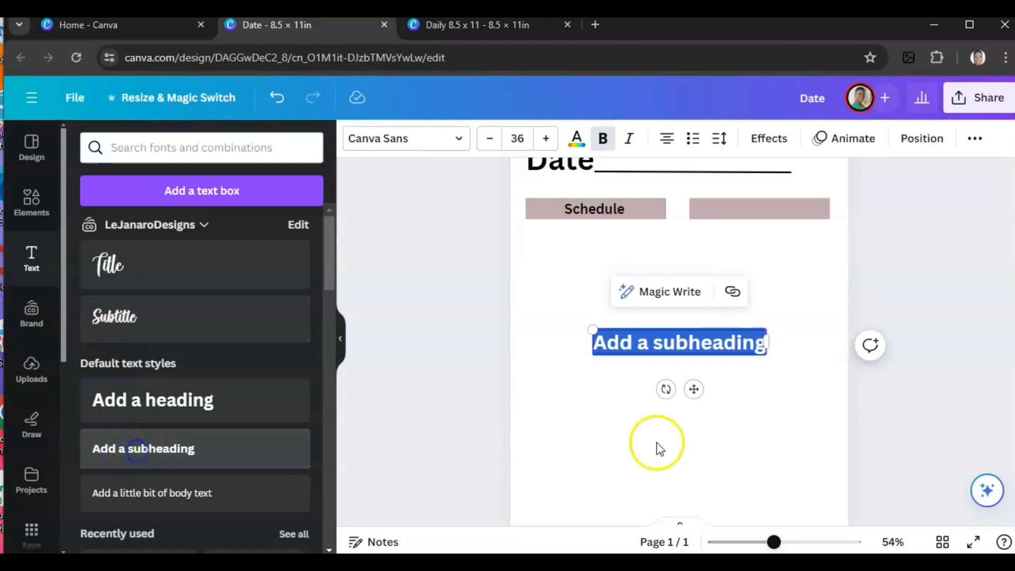
pyautogui.write('T')
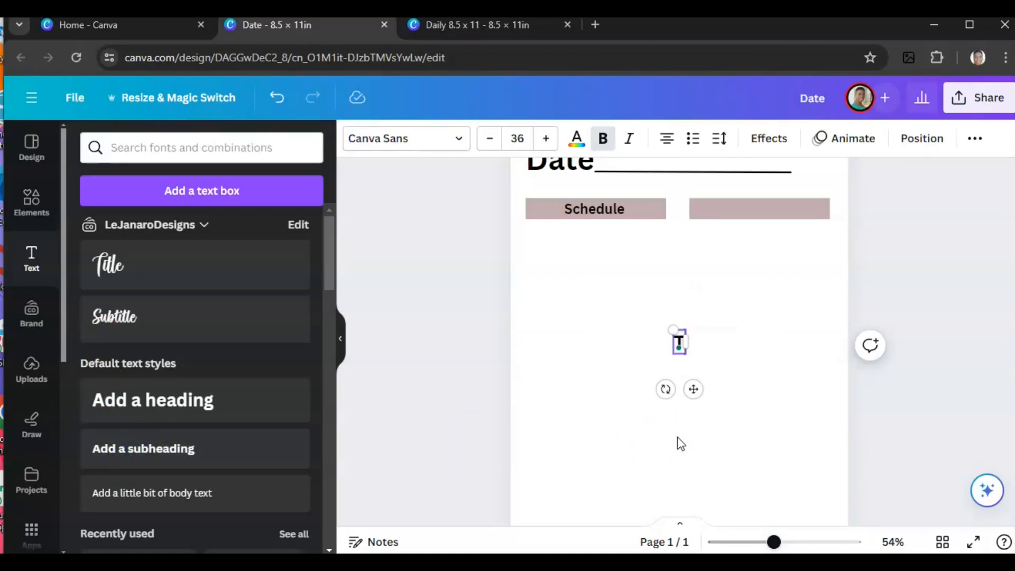
pyautogui.write('op Priorities')
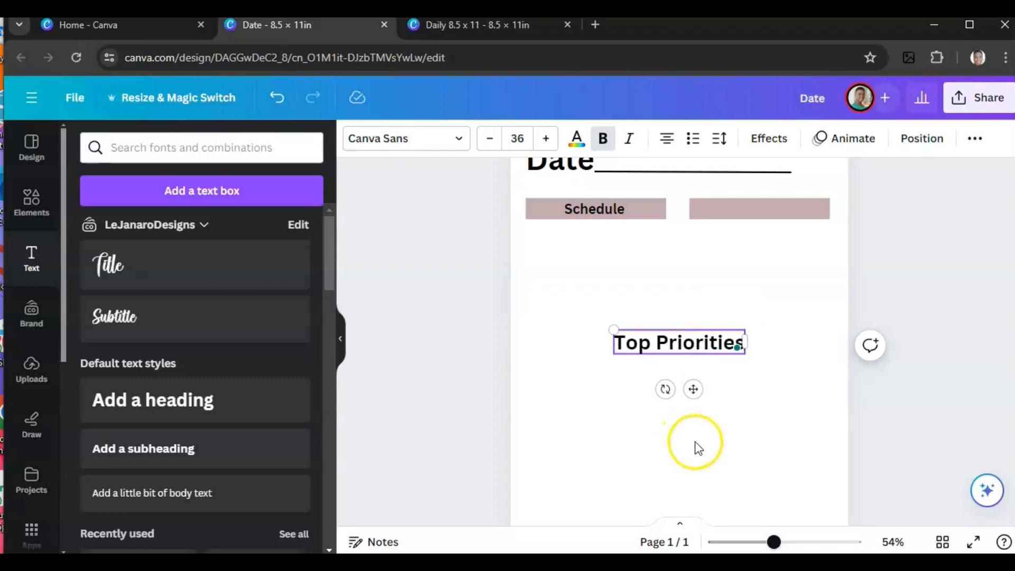
pyautogui.moveTo(691, 353); pyautogui.dragTo(773, 215)
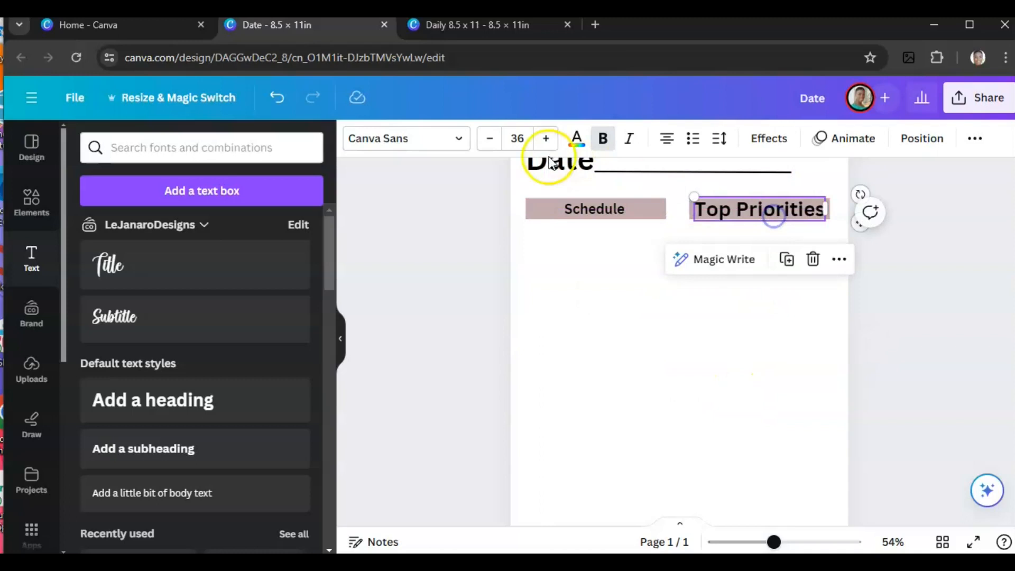
# Reduce the Top Priorities title to the same font size as Schedule and center it within its header bar
pyautogui.click(490, 139)
pyautogui.click(491, 139)
pyautogui.doubleClick(492, 138)
pyautogui.doubleClick(491, 138)
pyautogui.doubleClick(492, 138)
pyautogui.tripleClick(491, 139)
pyautogui.click(492, 139)
pyautogui.click(492, 138)
pyautogui.click(545, 138)
pyautogui.click(766, 207)
pyautogui.moveTo(765, 206); pyautogui.dragTo(765, 210)
pyautogui.click(572, 360)
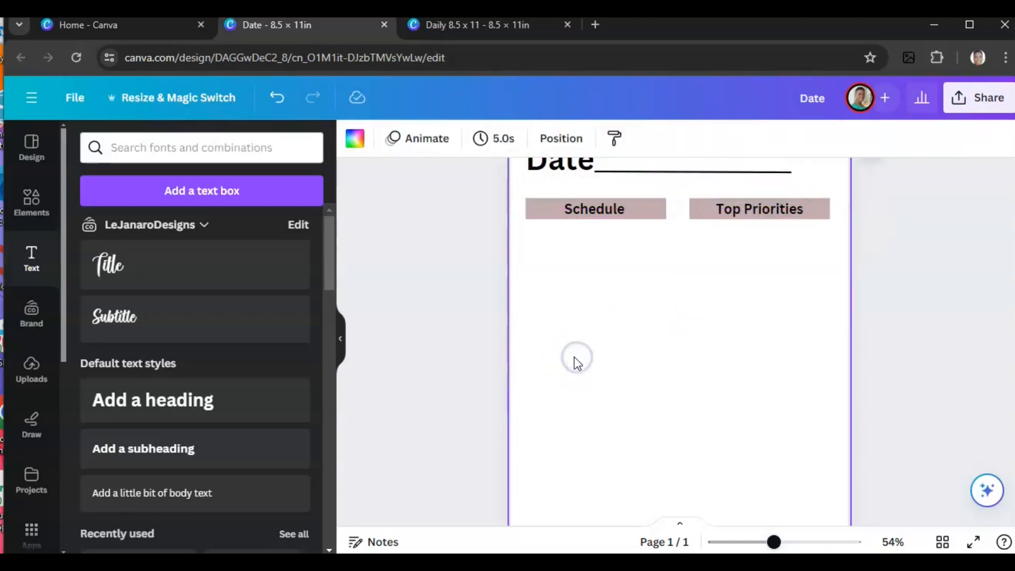
# Add a straight line to the page and place it just below the Top Priorities bar
pyautogui.scroll(2, 705, 335)
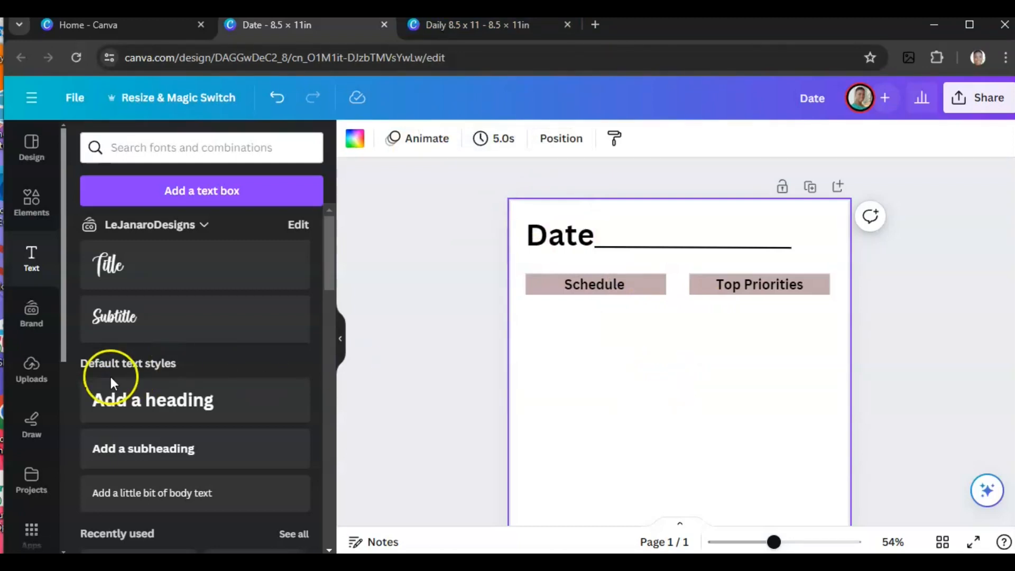
pyautogui.scroll(-3, 111, 378)
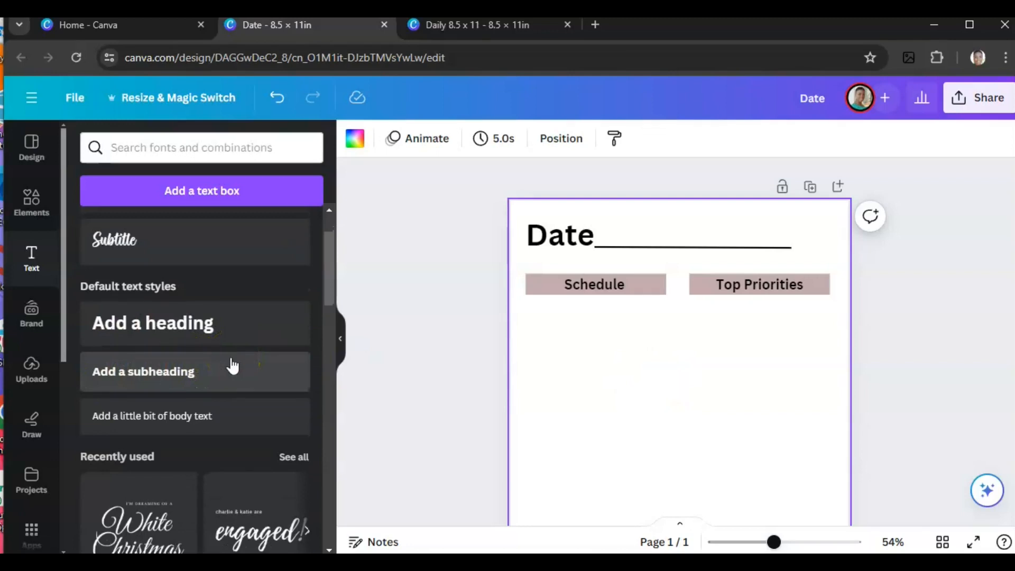
pyautogui.scroll(3, 232, 365)
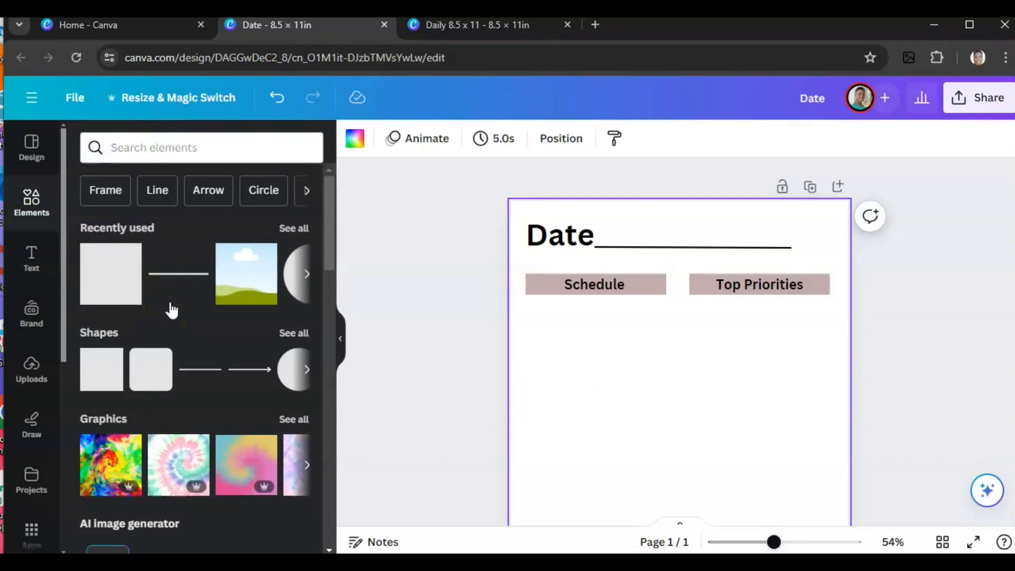
pyautogui.click(175, 276)
pyautogui.click(178, 275)
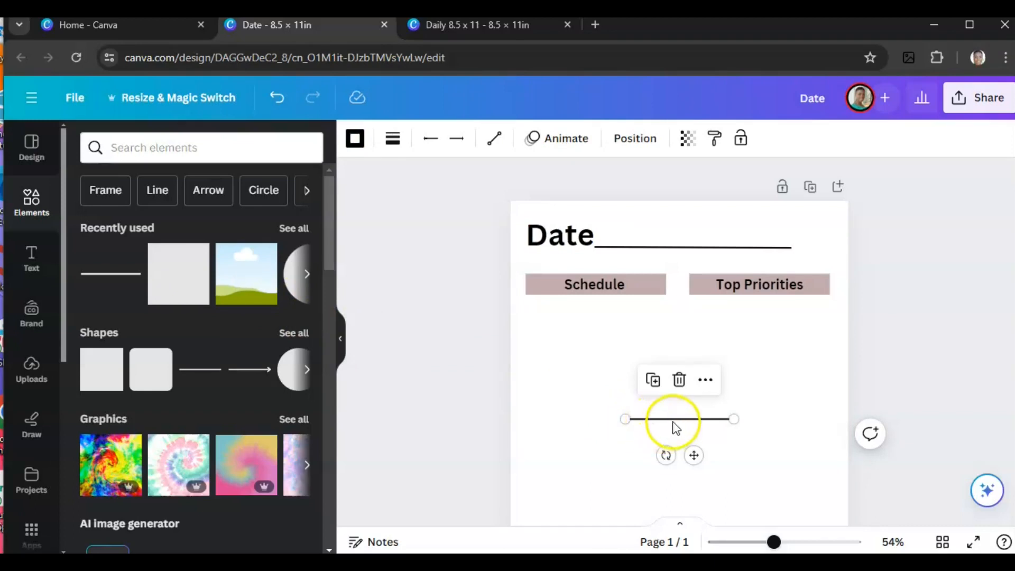
pyautogui.moveTo(672, 419); pyautogui.dragTo(733, 312)
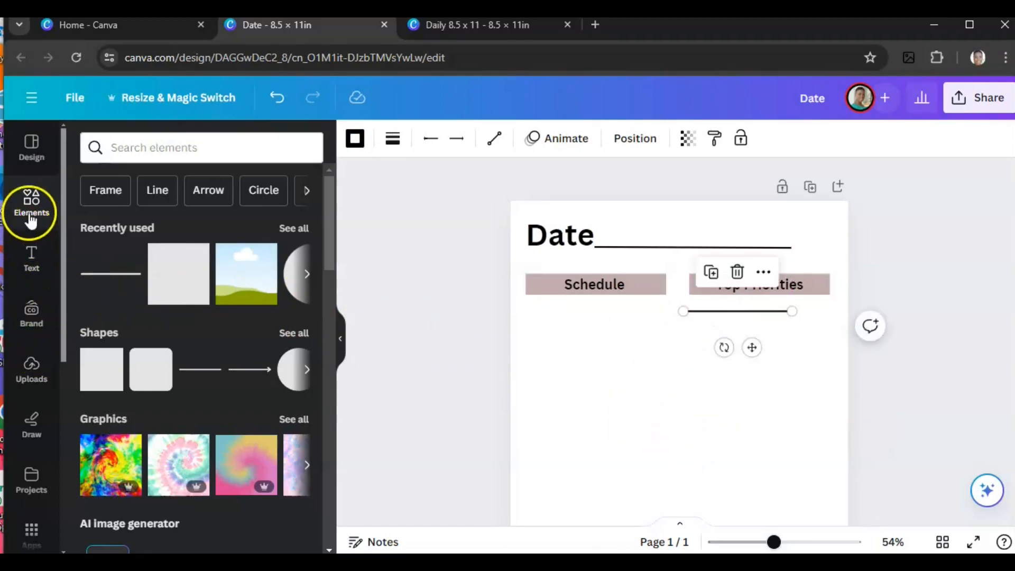
# Lengthen the line to slightly less than the Top Priorities bar's width and level its two ends
pyautogui.moveTo(733, 316); pyautogui.dragTo(686, 322)
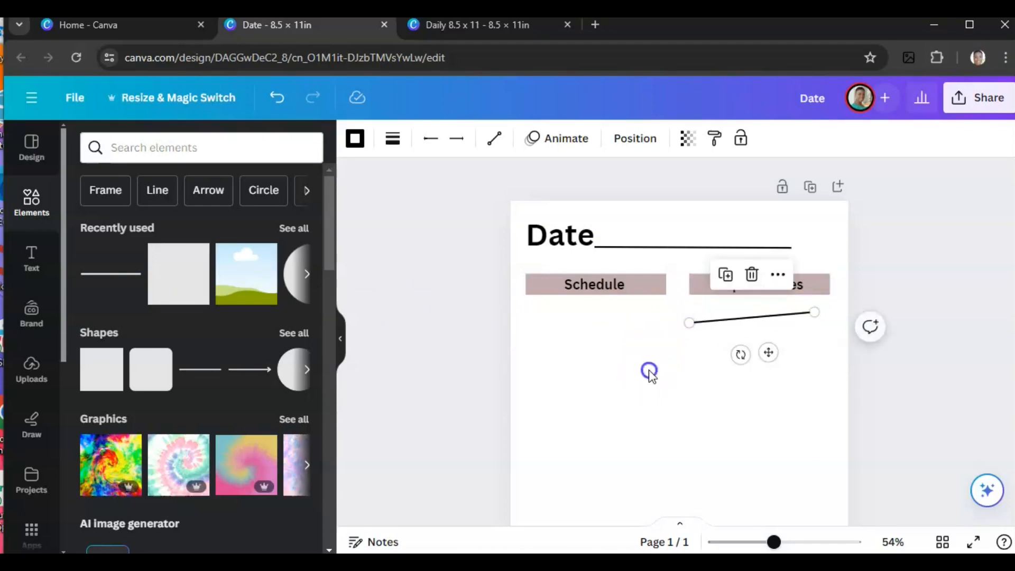
pyautogui.click(784, 329)
pyautogui.click(807, 316)
pyautogui.moveTo(808, 318)
pyautogui.mouseDown()
pyautogui.moveTo(814, 309)
pyautogui.moveTo(815, 322)
pyautogui.mouseUp()
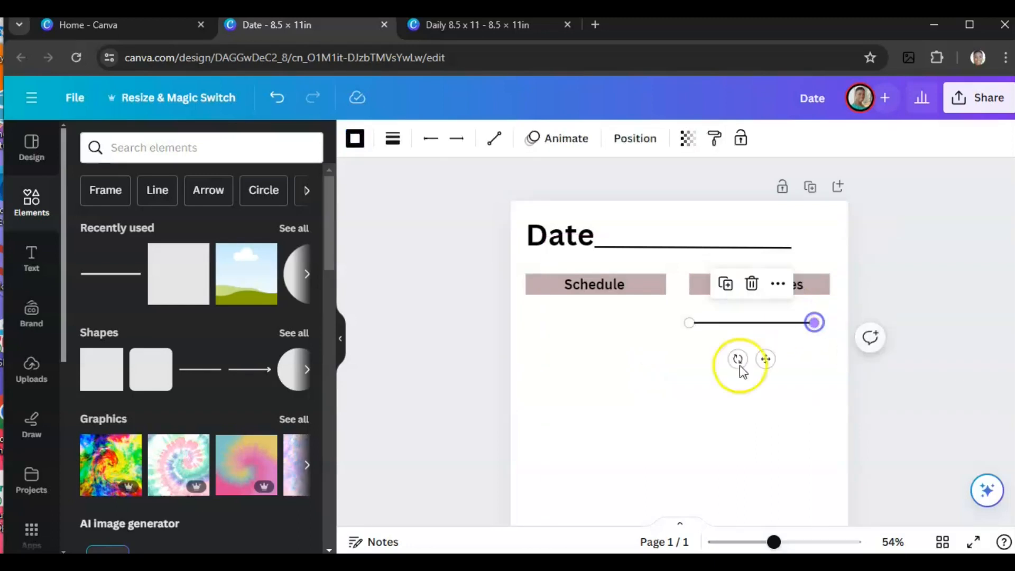
# Shift the line sideways so its right end meets the Top Priorities bar's right edge, leaving room for a number in front
pyautogui.click(679, 391)
pyautogui.click(721, 323)
pyautogui.moveTo(721, 324); pyautogui.dragTo(726, 325)
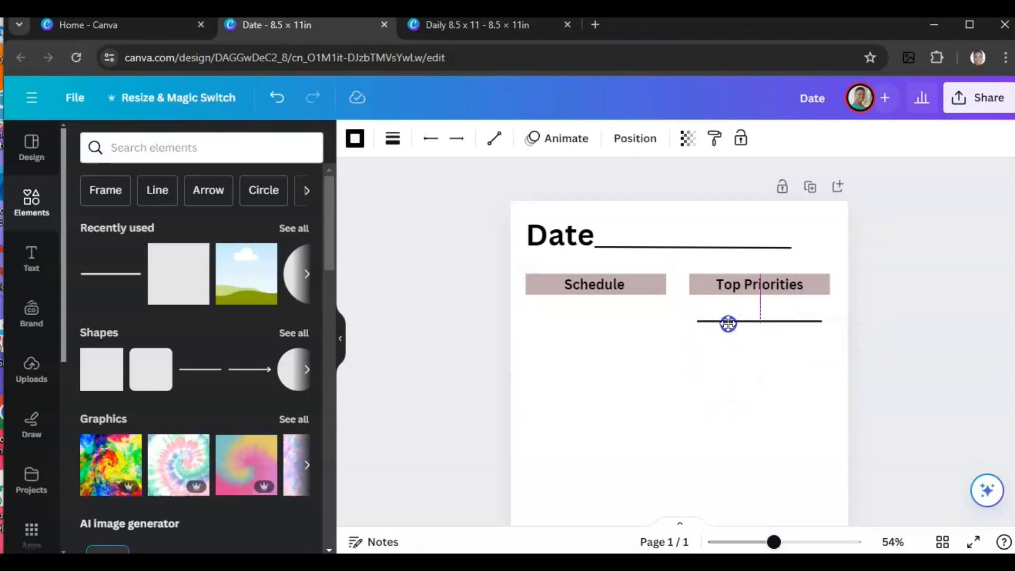
pyautogui.moveTo(731, 323); pyautogui.dragTo(735, 323)
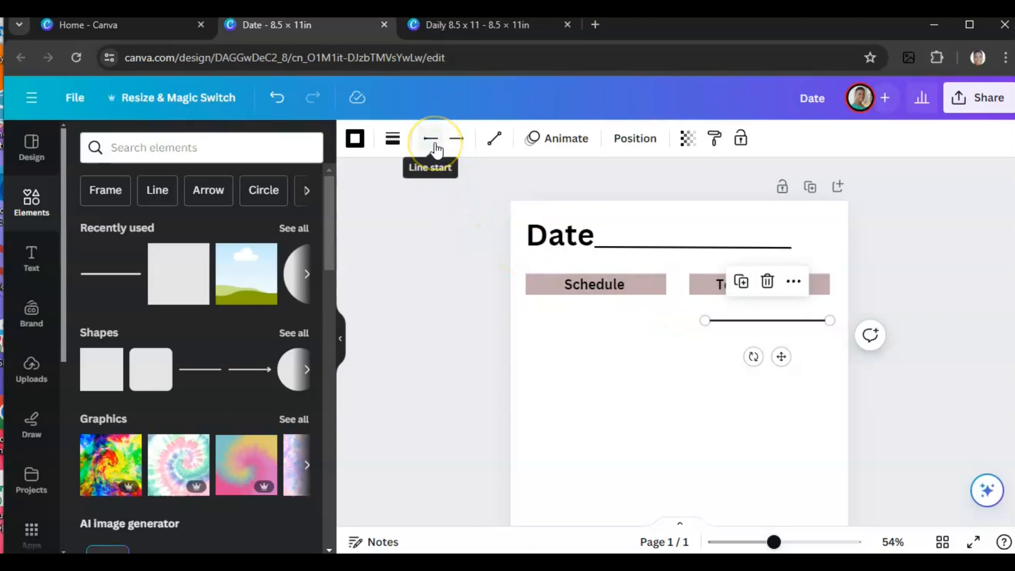
pyautogui.click(491, 148)
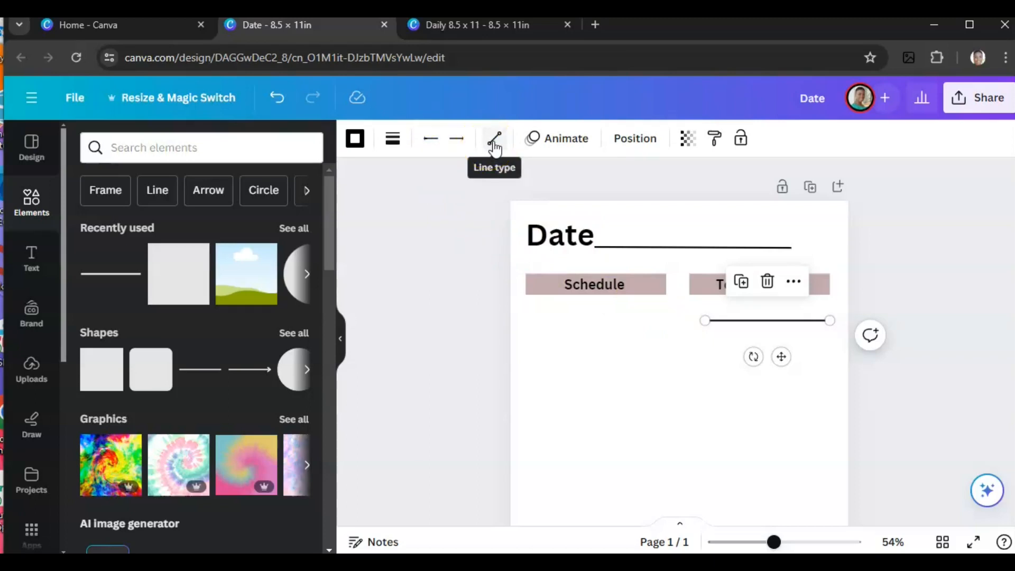
pyautogui.click(494, 148)
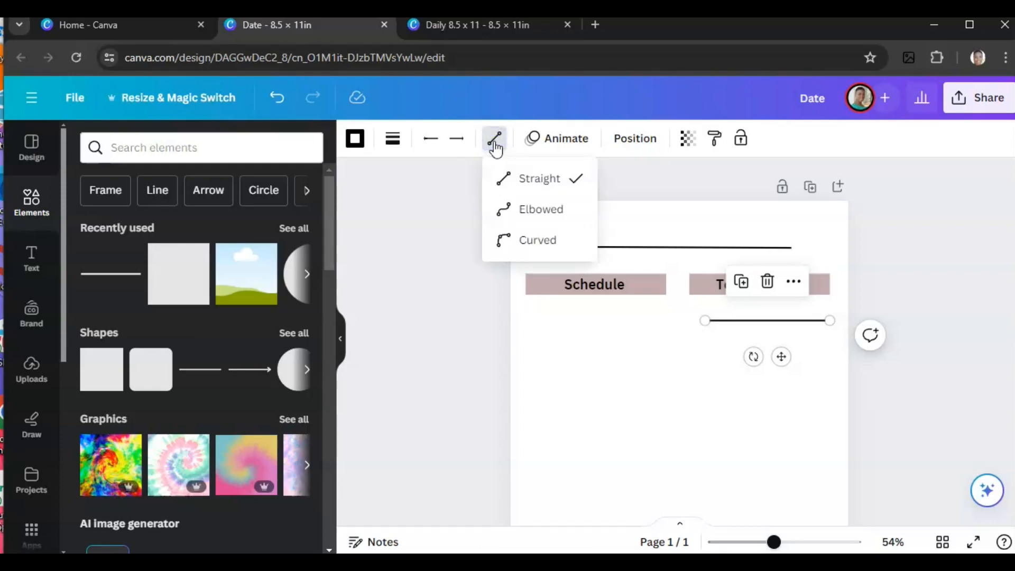
pyautogui.click(404, 194)
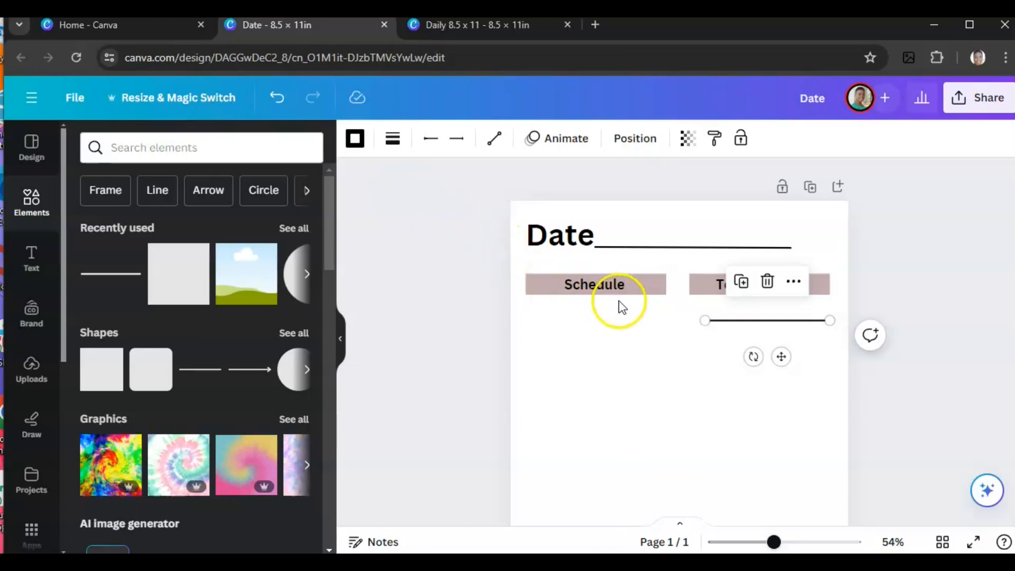
pyautogui.click(734, 430)
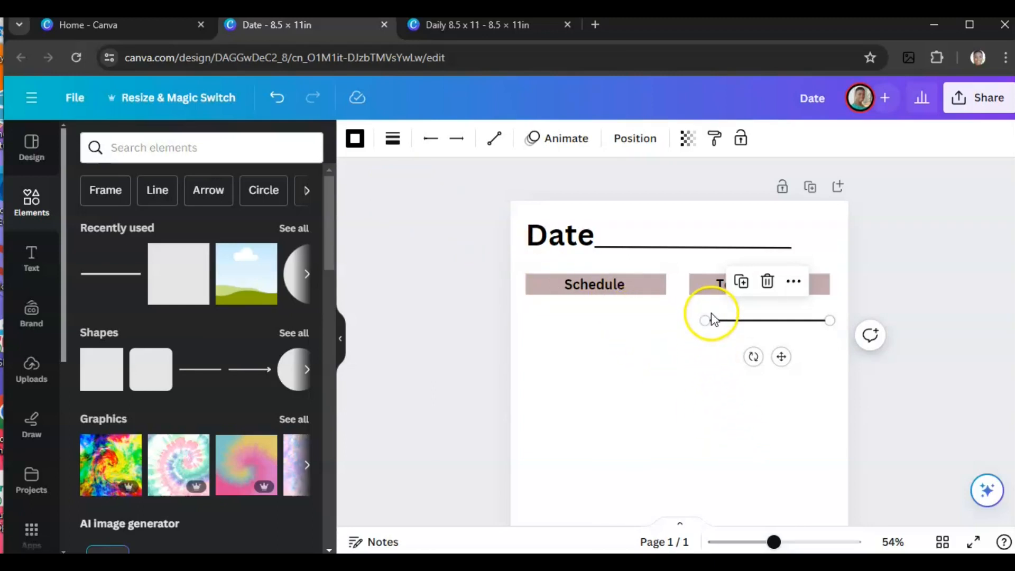
pyautogui.click(743, 324)
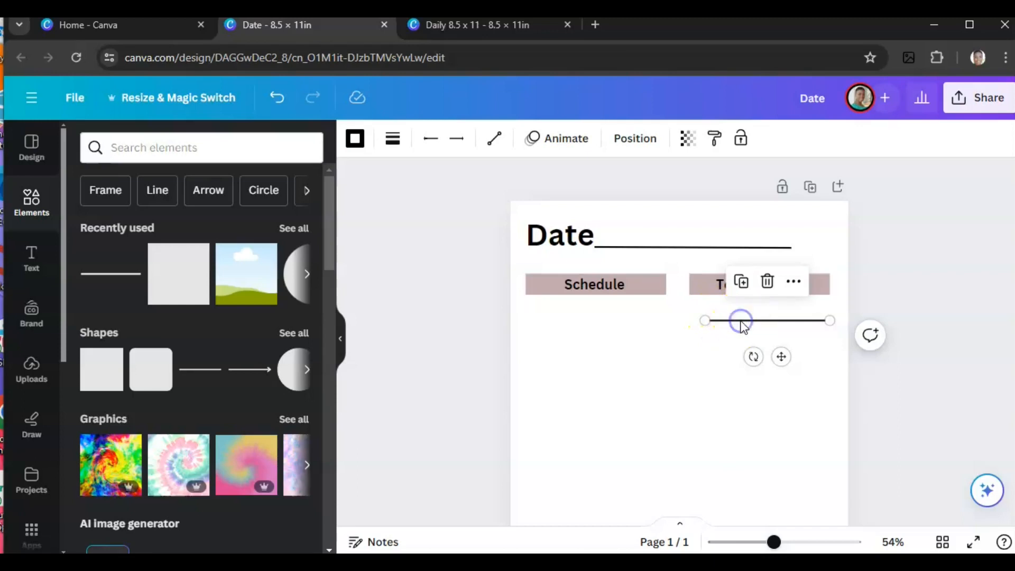
pyautogui.click(793, 281)
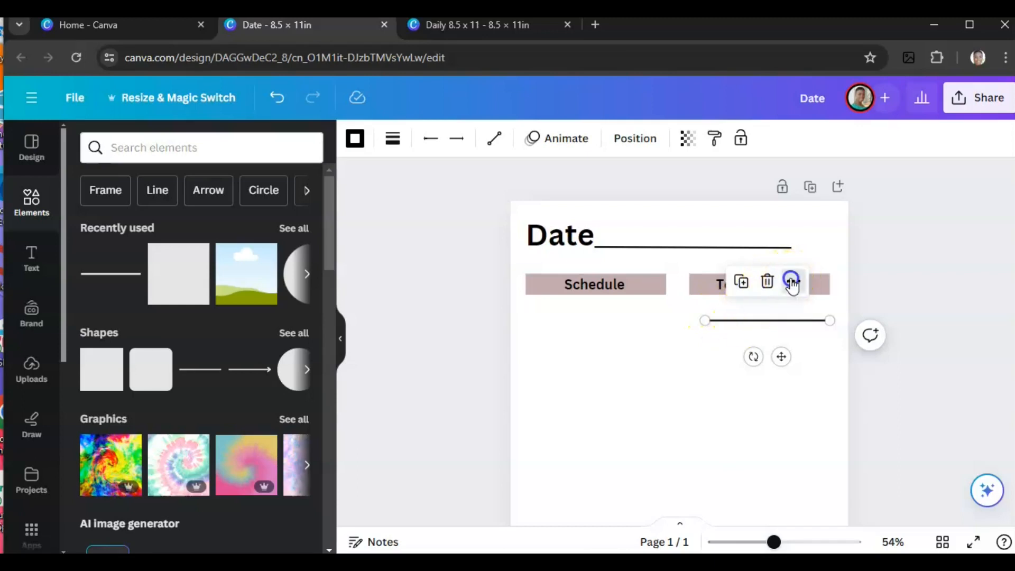
pyautogui.moveTo(793, 285)
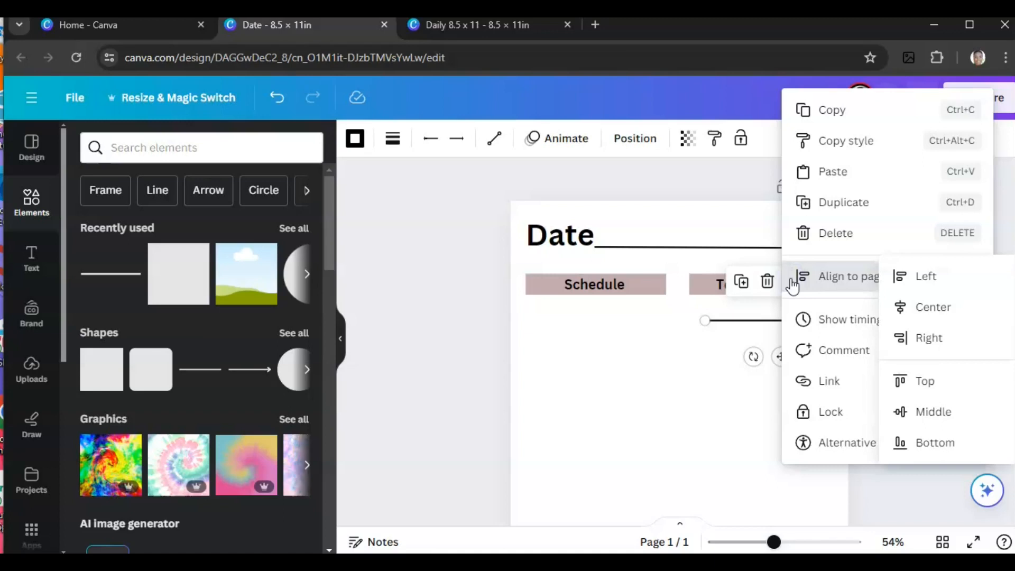
pyautogui.click(662, 335)
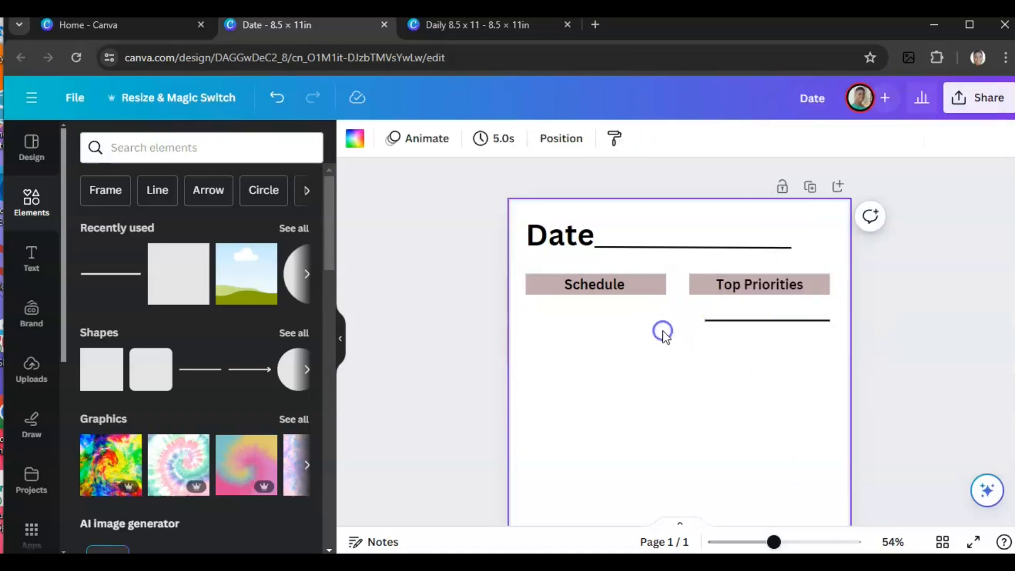
# Set the line weight of the write-in line under Top Priorities to 1
pyautogui.click(717, 322)
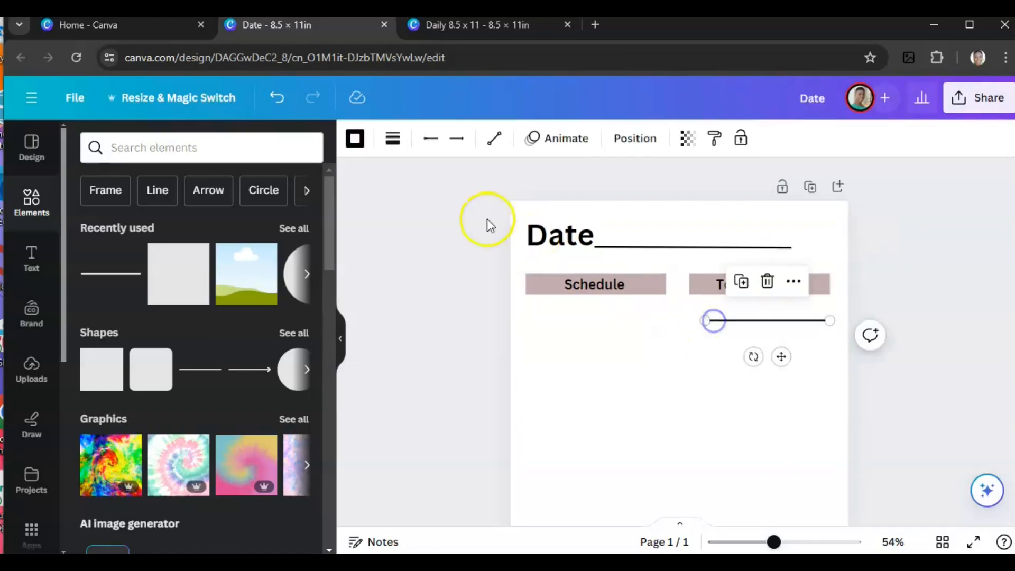
pyautogui.click(392, 139)
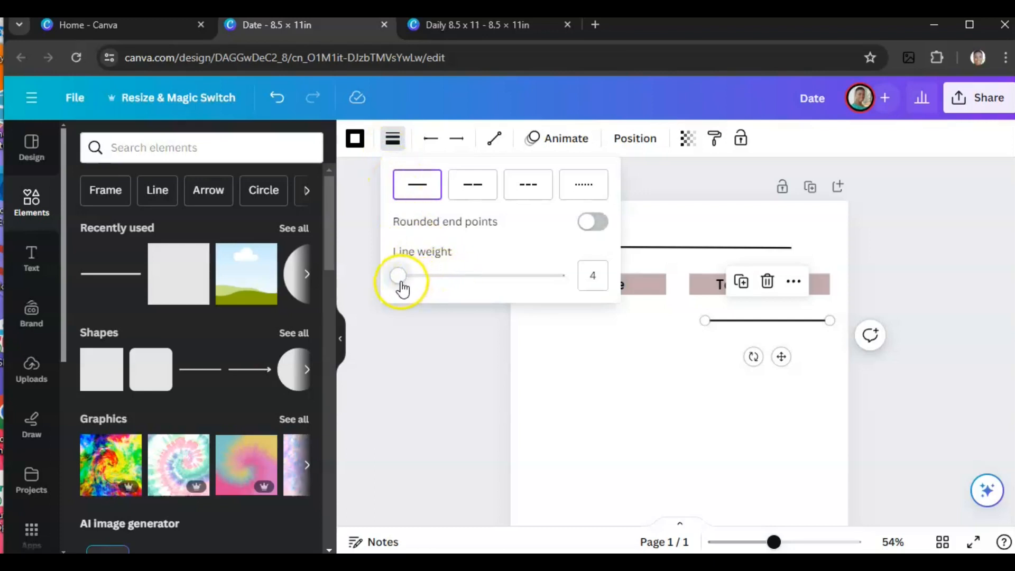
pyautogui.moveTo(404, 290); pyautogui.dragTo(390, 285)
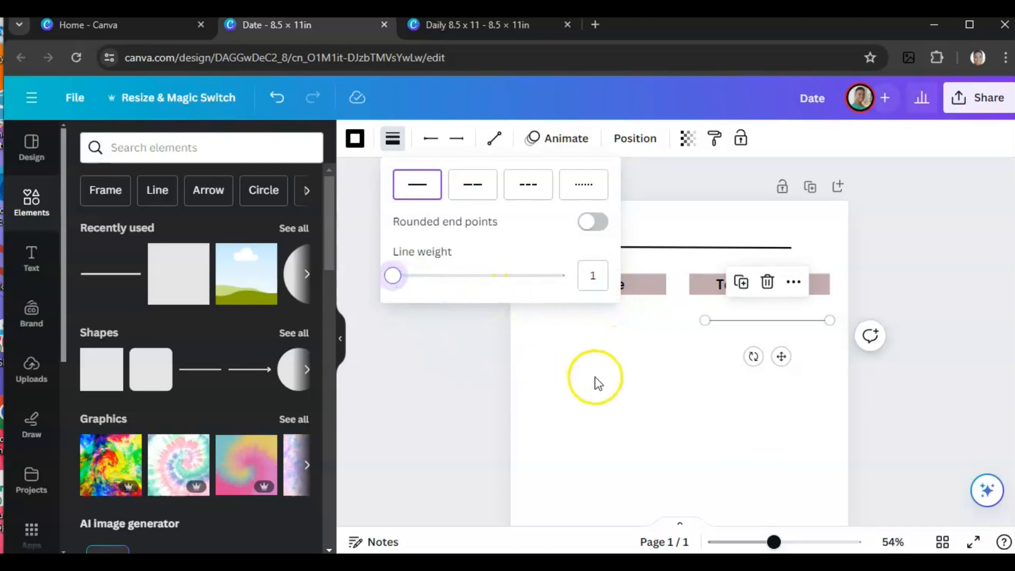
# Check the existing Daily 8.5 x 11 planner for reference, and set the line weight of the Date line to 2
pyautogui.click(625, 377)
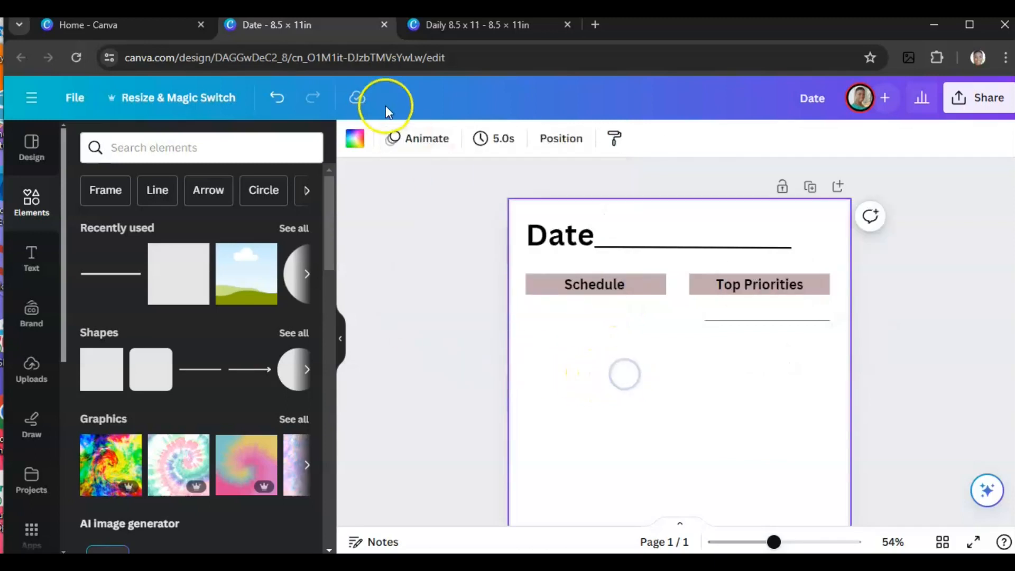
pyautogui.click(439, 28)
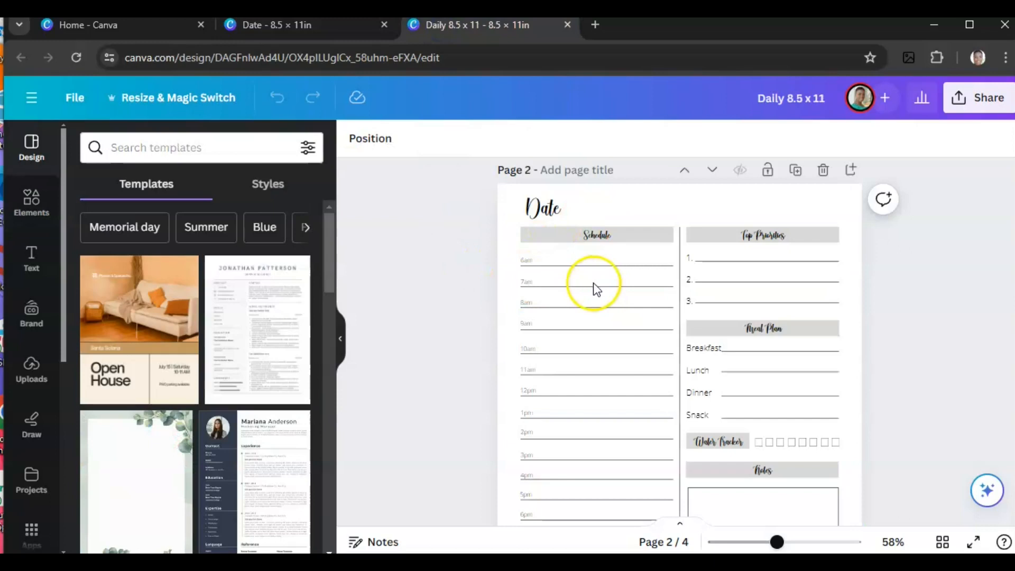
pyautogui.click(291, 29)
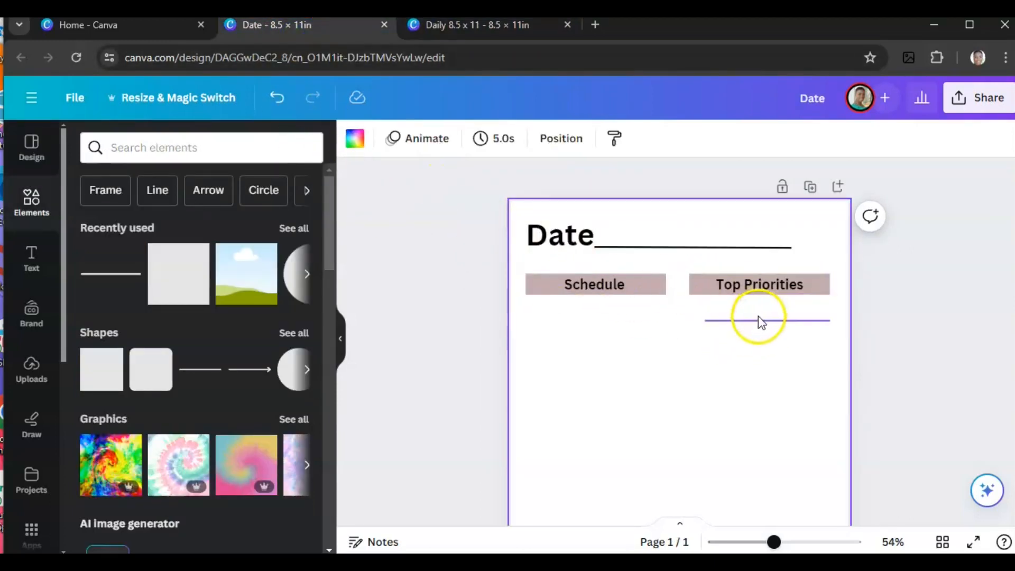
pyautogui.click(667, 247)
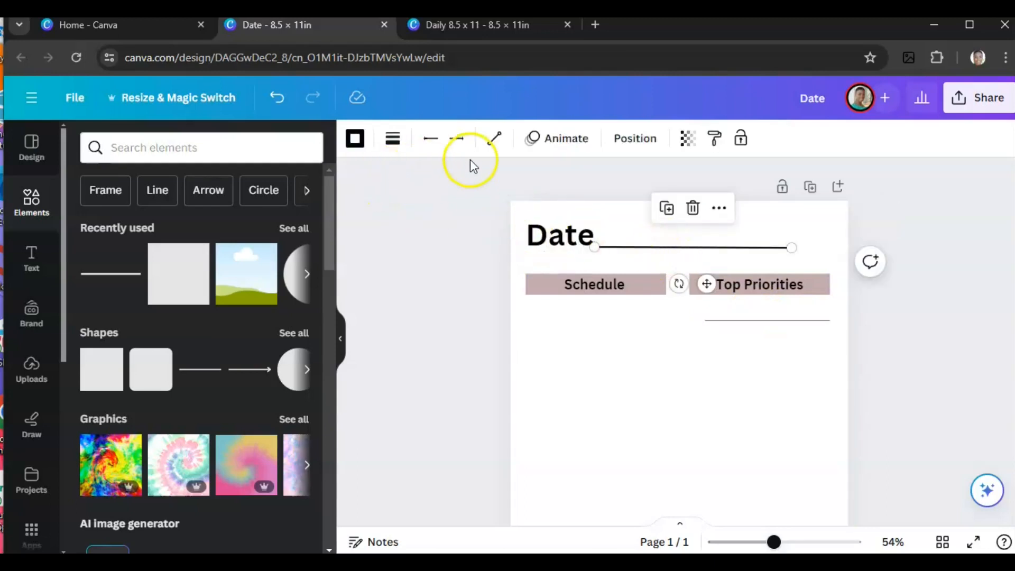
pyautogui.click(393, 143)
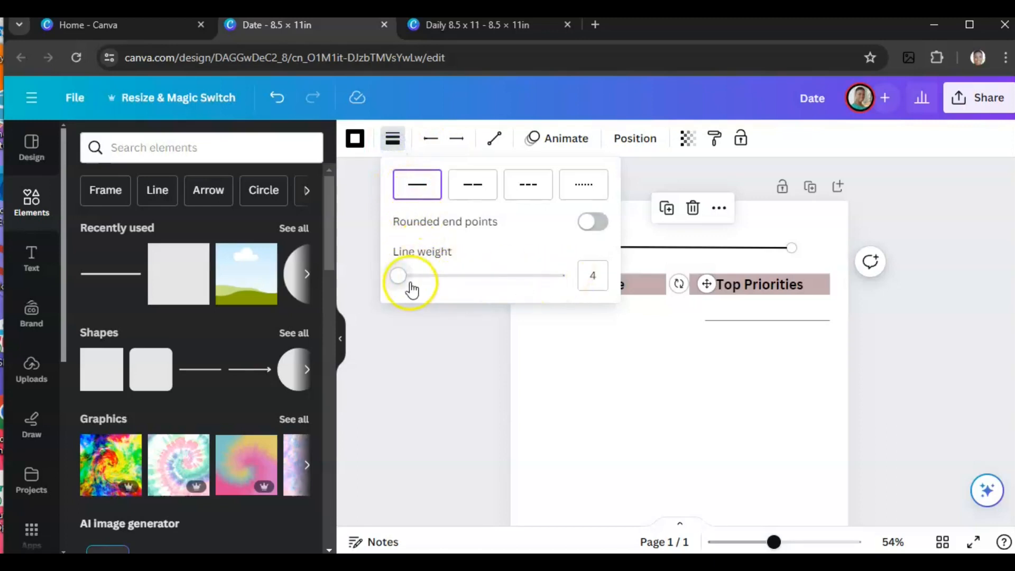
pyautogui.moveTo(399, 280); pyautogui.dragTo(396, 278)
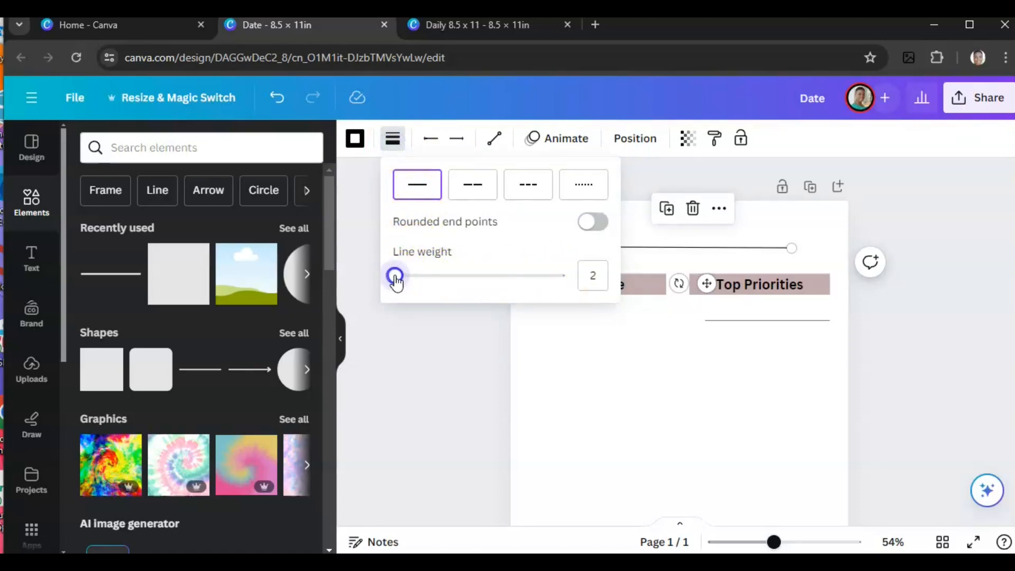
pyautogui.click(633, 364)
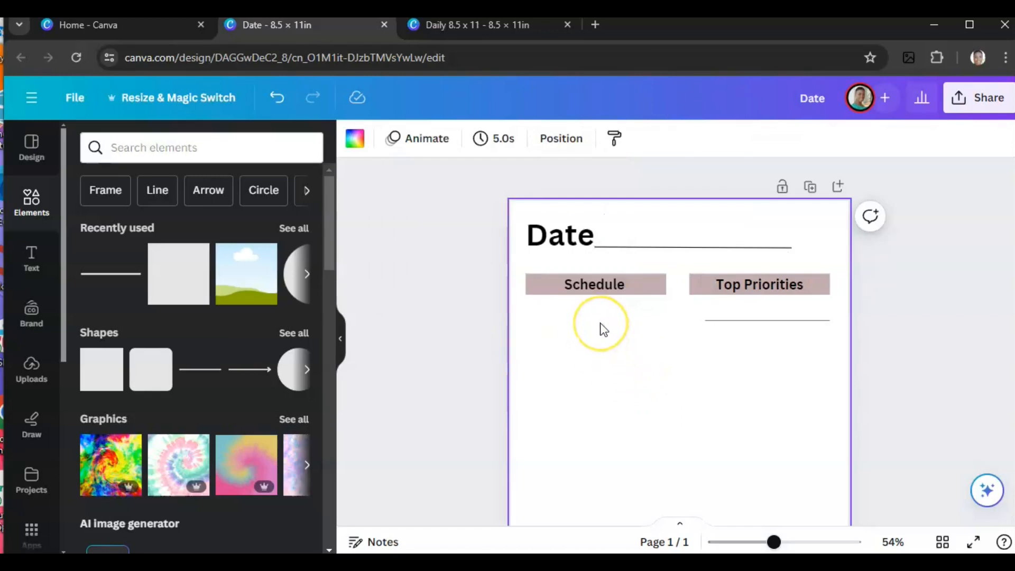
# Set the line weight of the write-in line under Top Priorities to 2
pyautogui.click(727, 321)
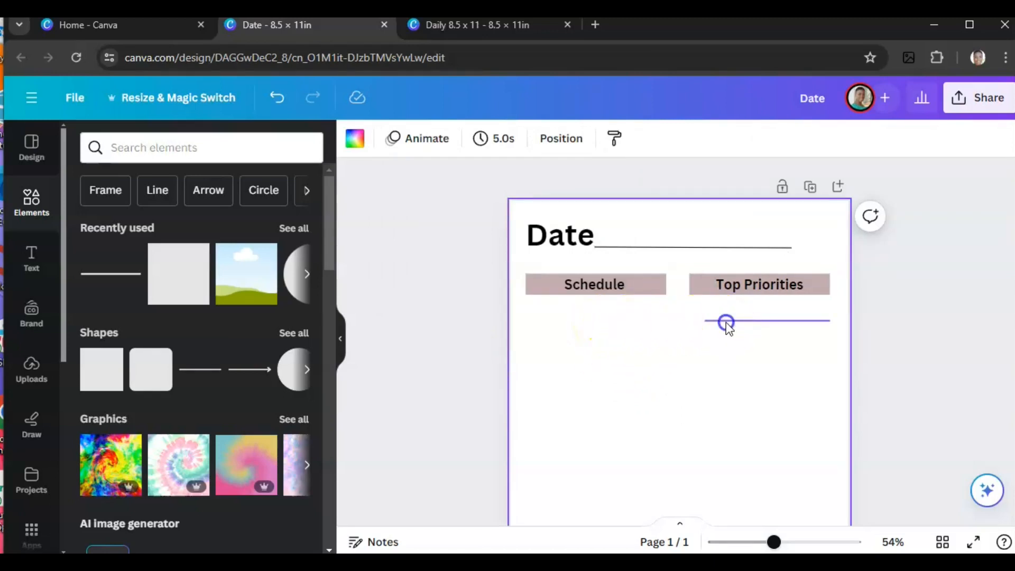
pyautogui.click(392, 138)
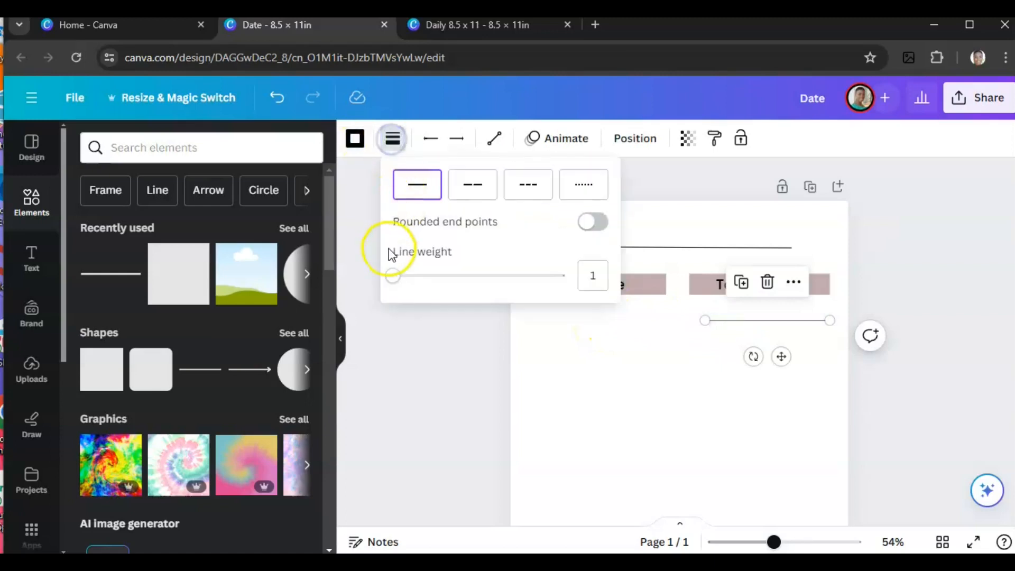
pyautogui.click(392, 275)
pyautogui.moveTo(394, 276); pyautogui.dragTo(396, 277)
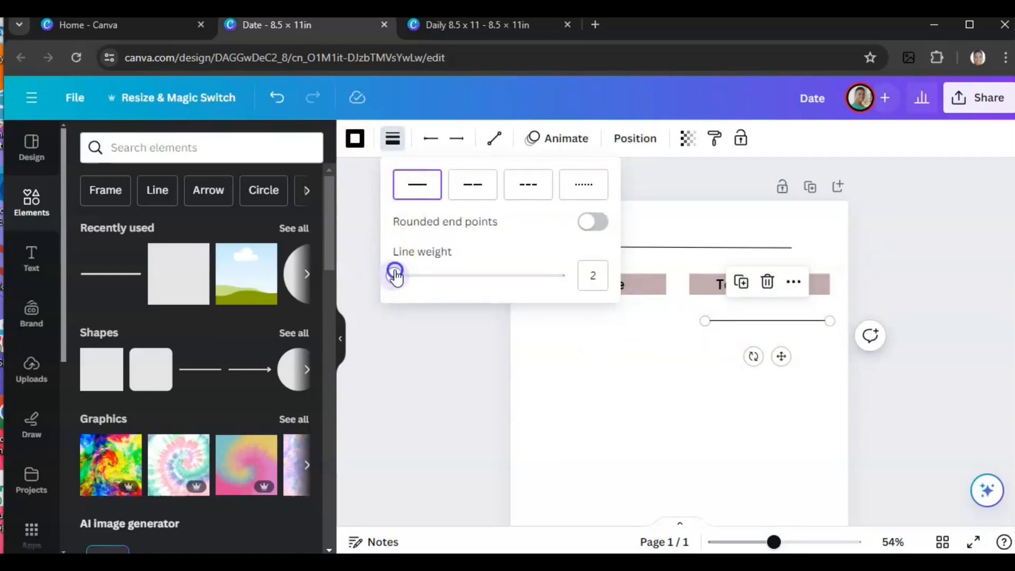
pyautogui.click(703, 363)
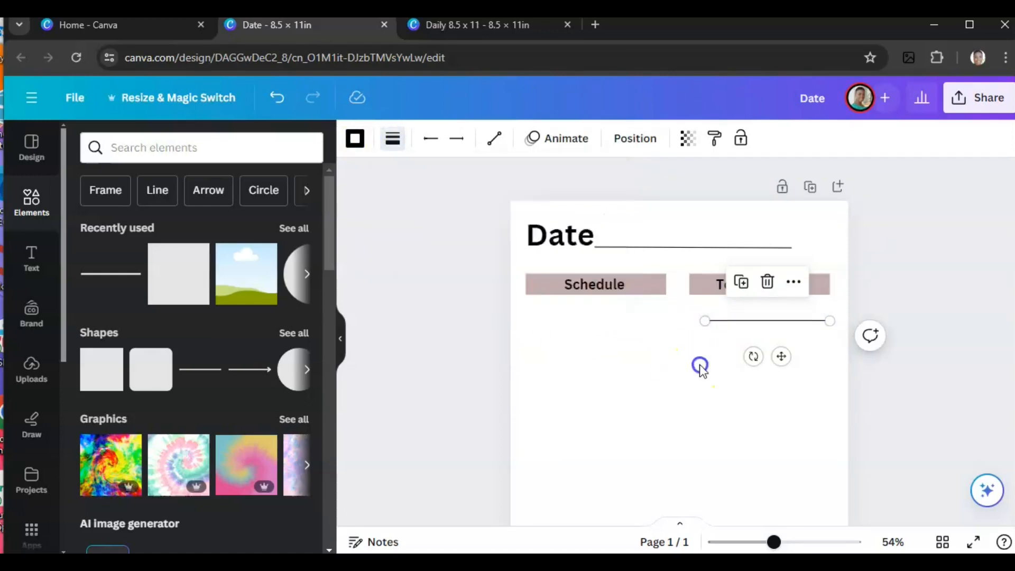
# Duplicate the Top Priorities write-in line twice and align the copies below it as evenly spaced second and third lines
pyautogui.click(719, 324)
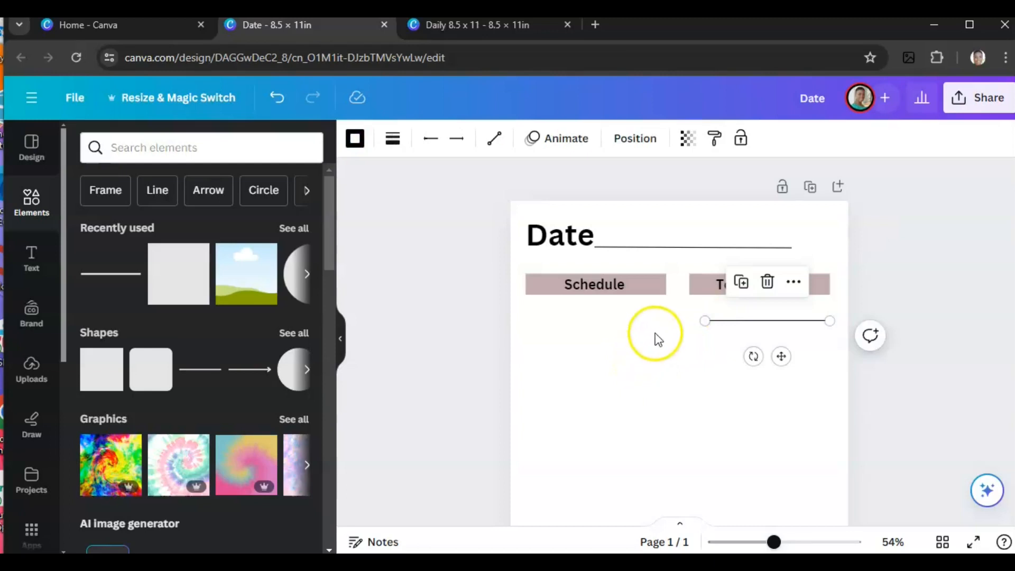
pyautogui.click(741, 283)
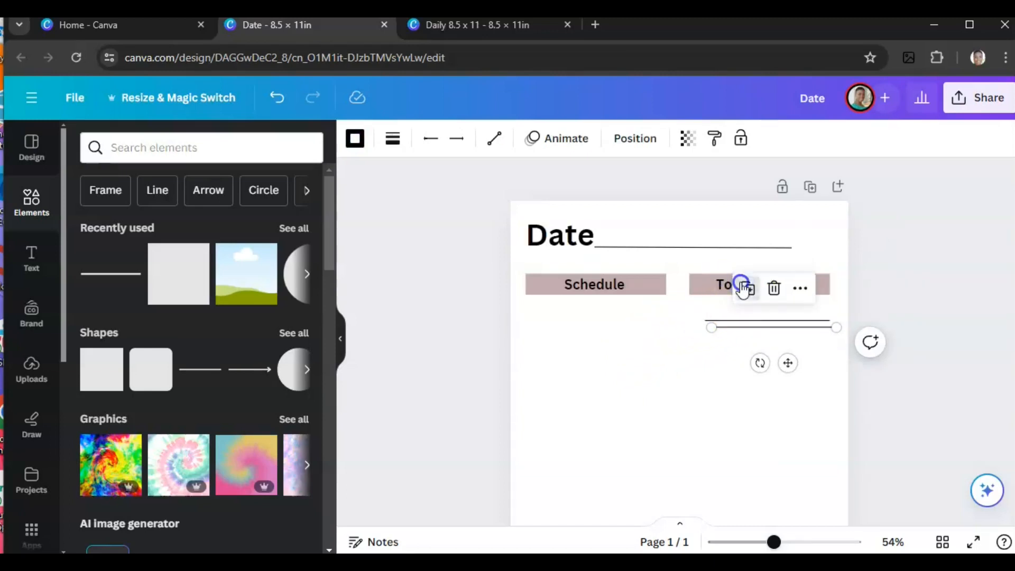
pyautogui.click(745, 288)
pyautogui.moveTo(736, 336); pyautogui.dragTo(712, 337)
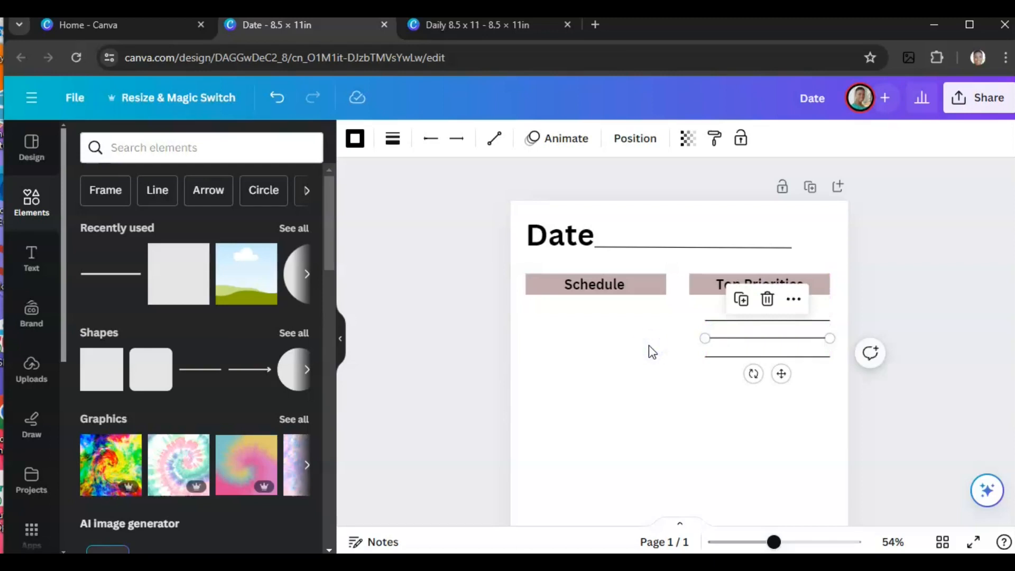
pyautogui.click(650, 349)
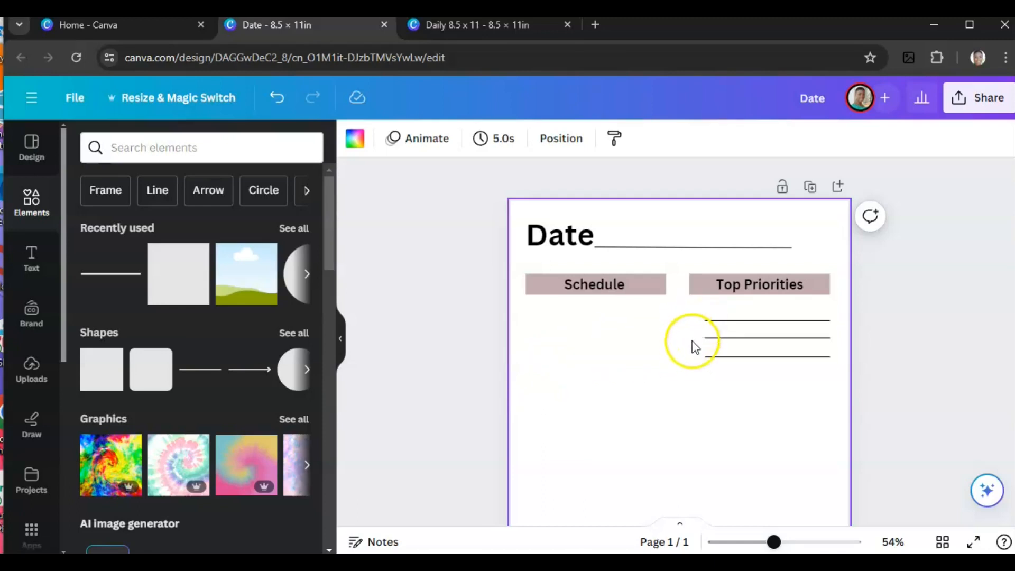
# Add a body text box reading 1 and place it in front of the first Top Priorities line
pyautogui.click(31, 258)
pyautogui.click(132, 490)
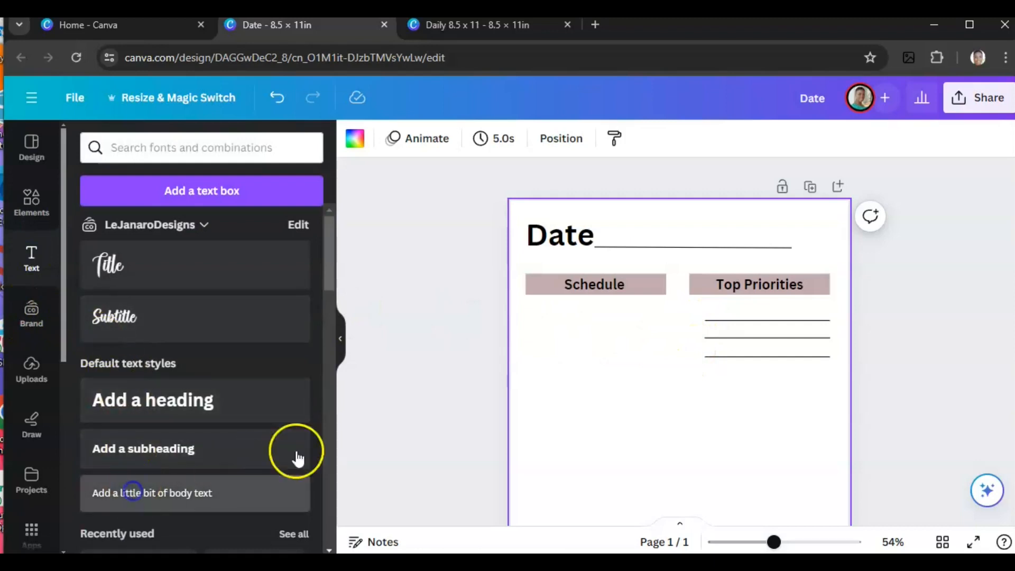
pyautogui.press('BackSpace')
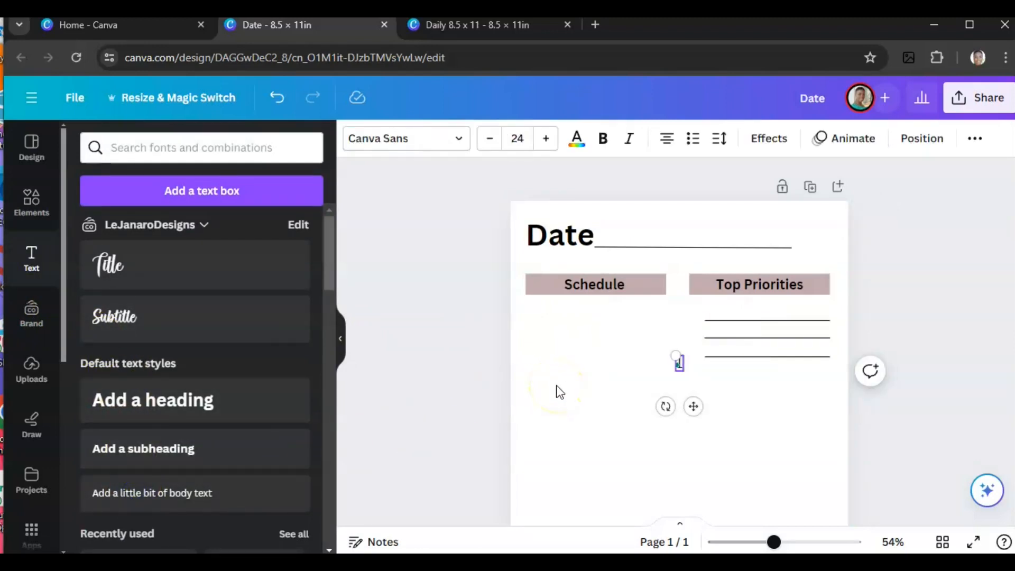
pyautogui.click(610, 385)
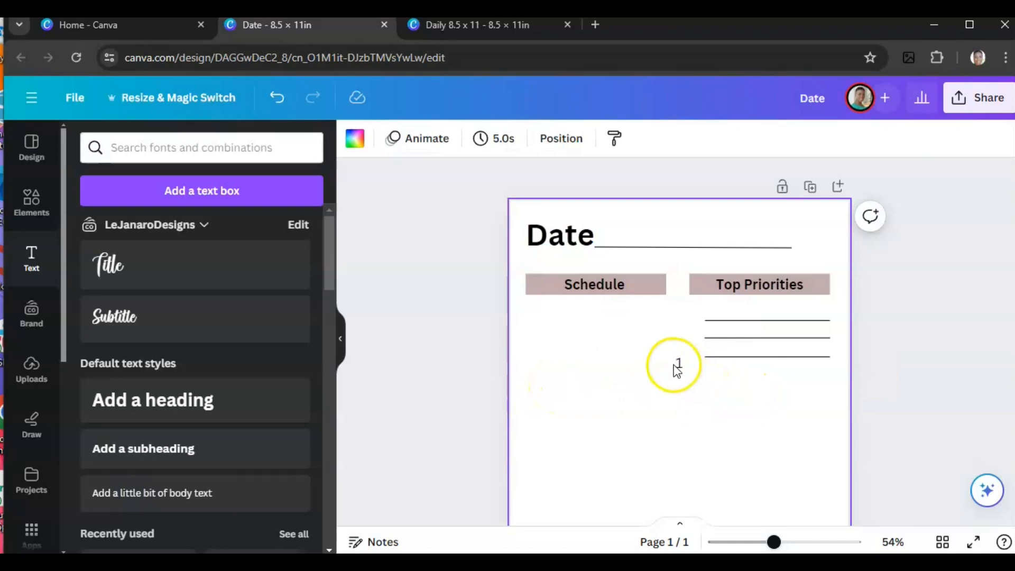
pyautogui.moveTo(676, 364); pyautogui.dragTo(695, 321)
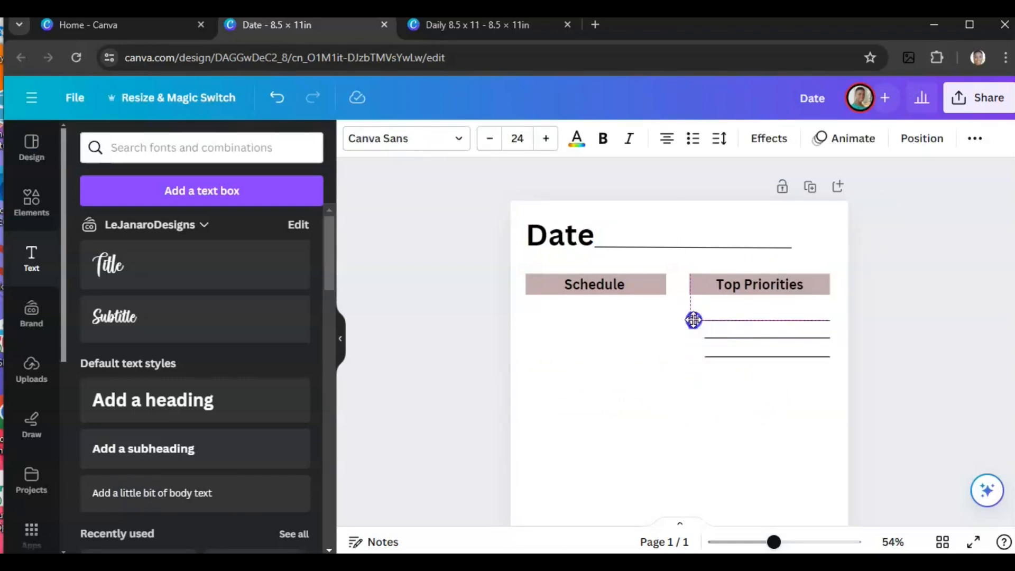
pyautogui.click(638, 366)
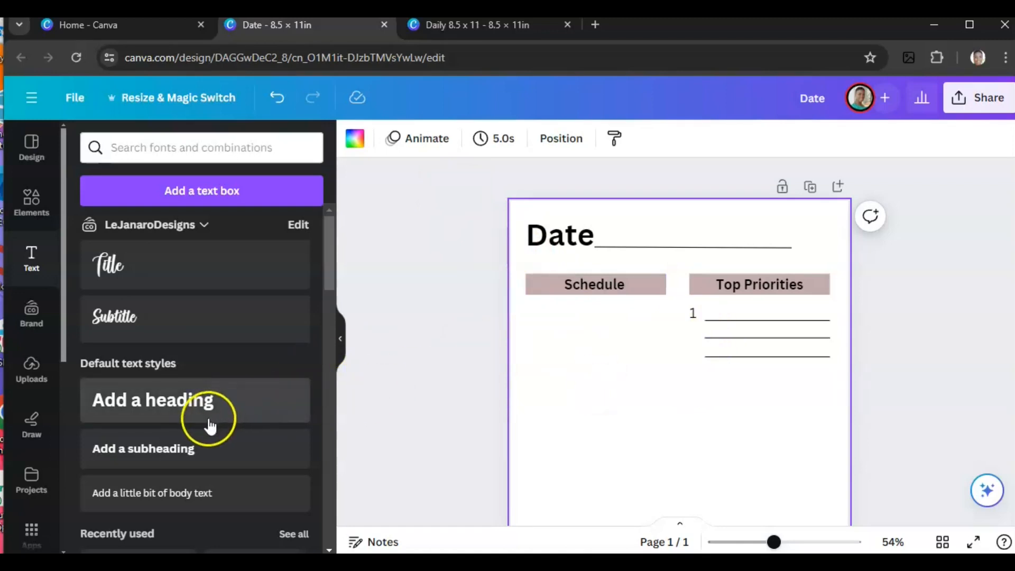
# Duplicate the number 1 text box twice for the two remaining priority lines
pyautogui.click(694, 315)
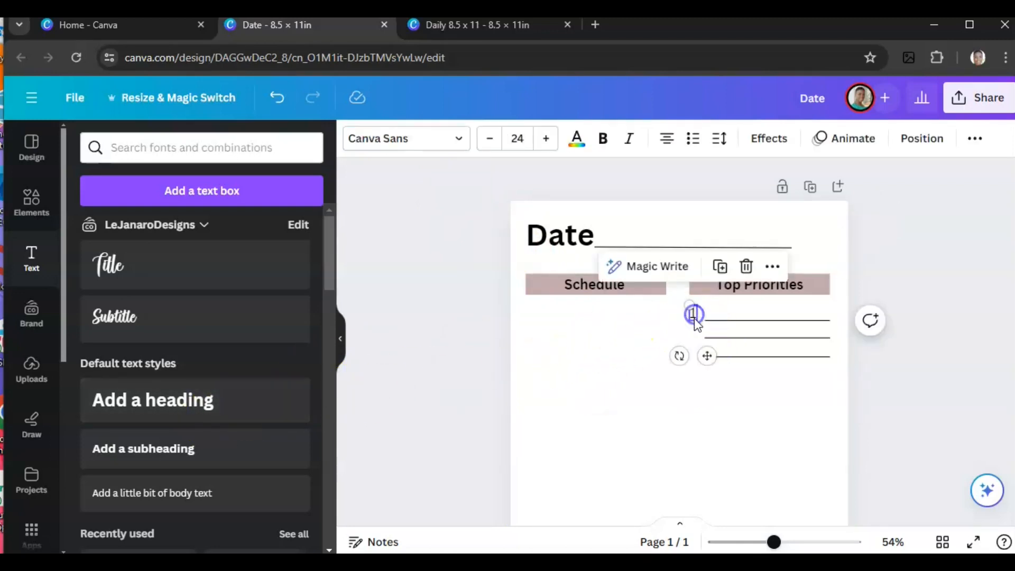
pyautogui.click(725, 272)
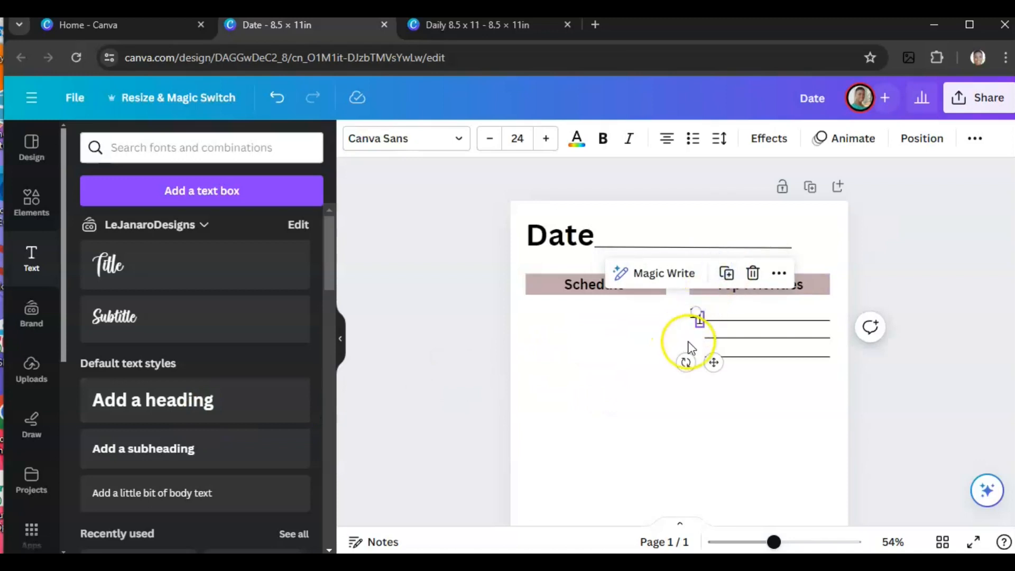
pyautogui.click(731, 276)
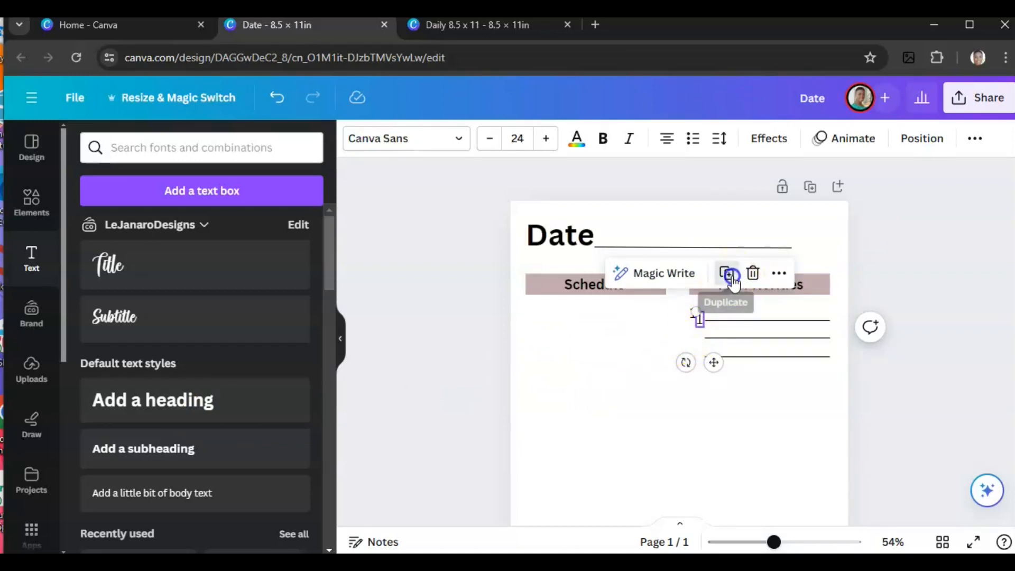
pyautogui.click(627, 394)
# Move one number copy in front of the third priority line and change its text to 3
pyautogui.moveTo(707, 324); pyautogui.dragTo(695, 350)
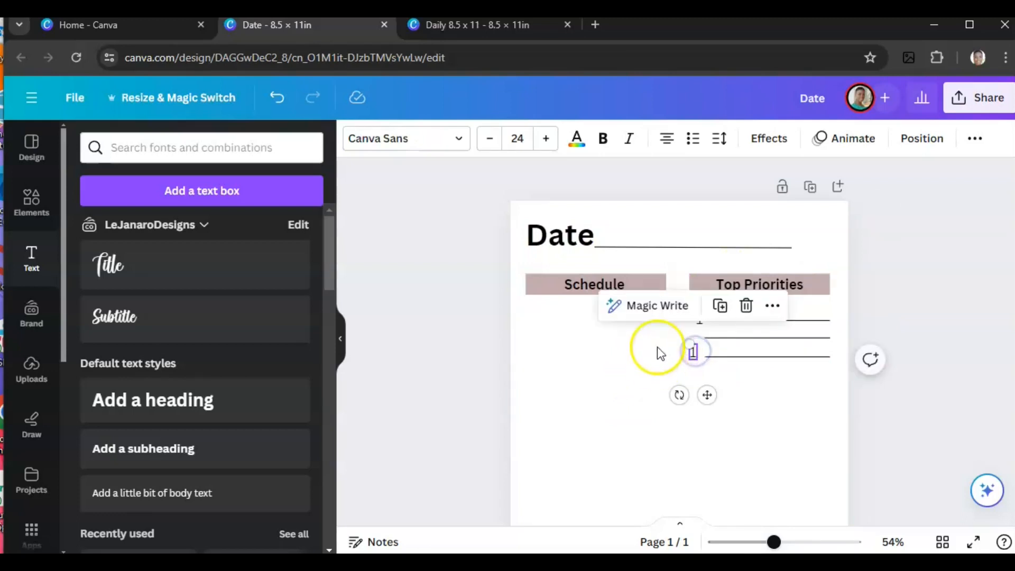
pyautogui.doubleClick(693, 352)
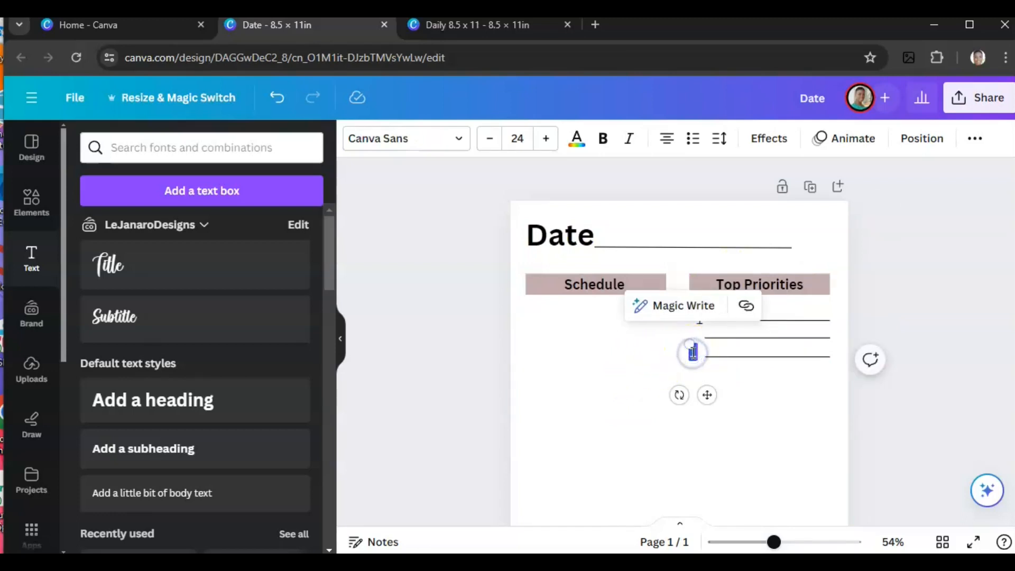
pyautogui.write('3')
pyautogui.click(650, 384)
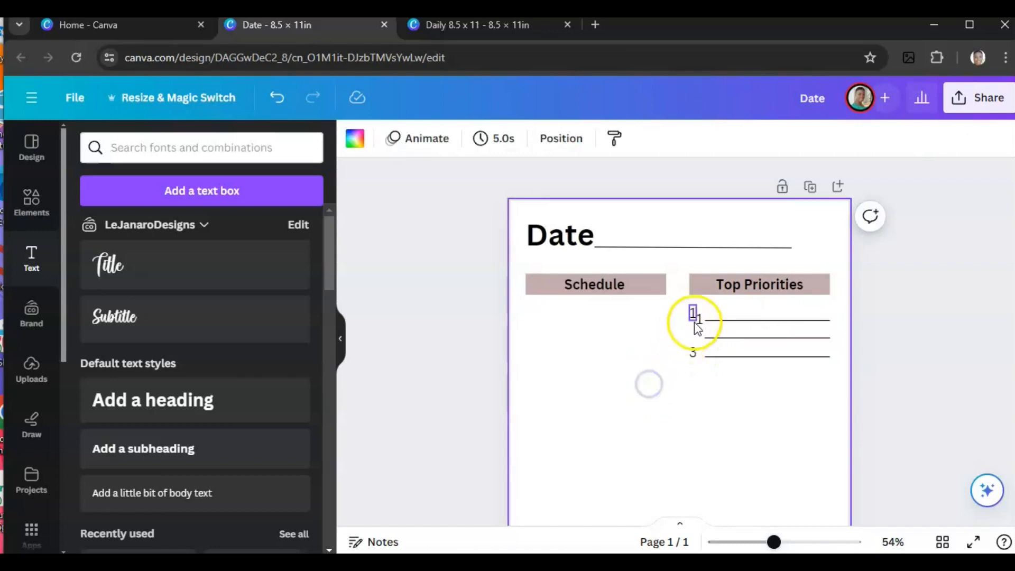
# Move the other number copy in front of the second priority line and change its text to 2
pyautogui.moveTo(701, 324); pyautogui.dragTo(692, 336)
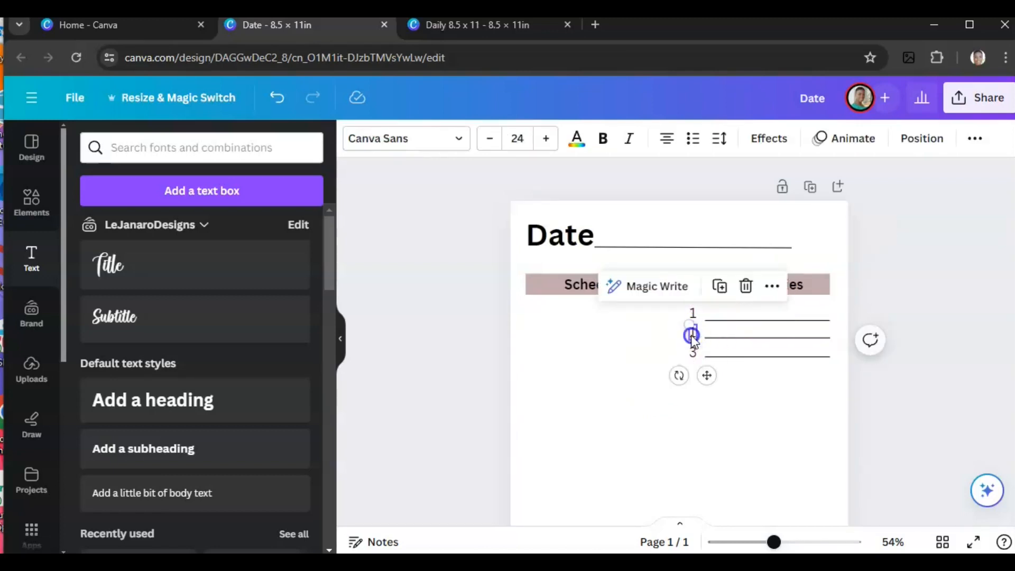
pyautogui.doubleClick(693, 335)
pyautogui.write('2')
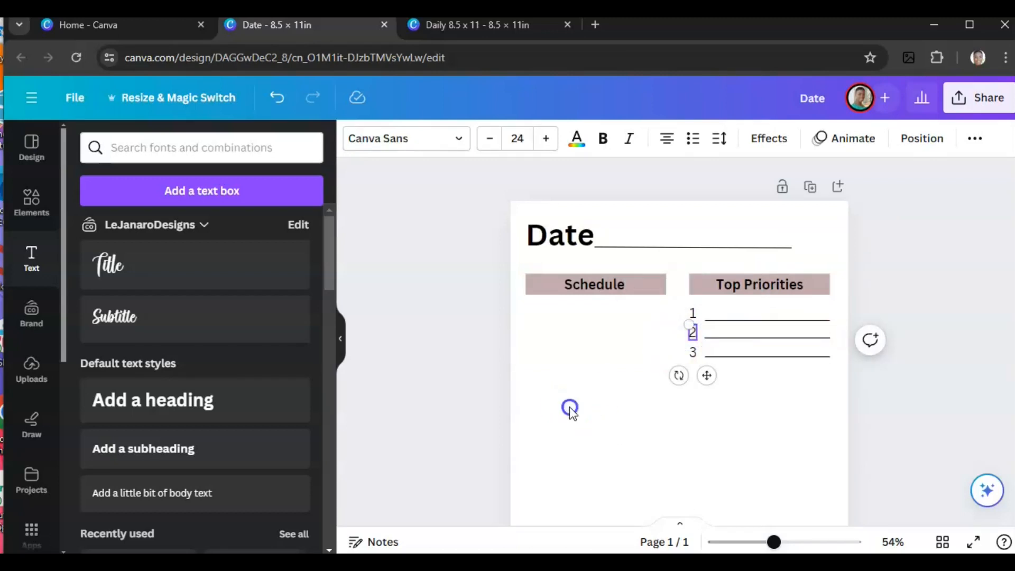
pyautogui.click(570, 408)
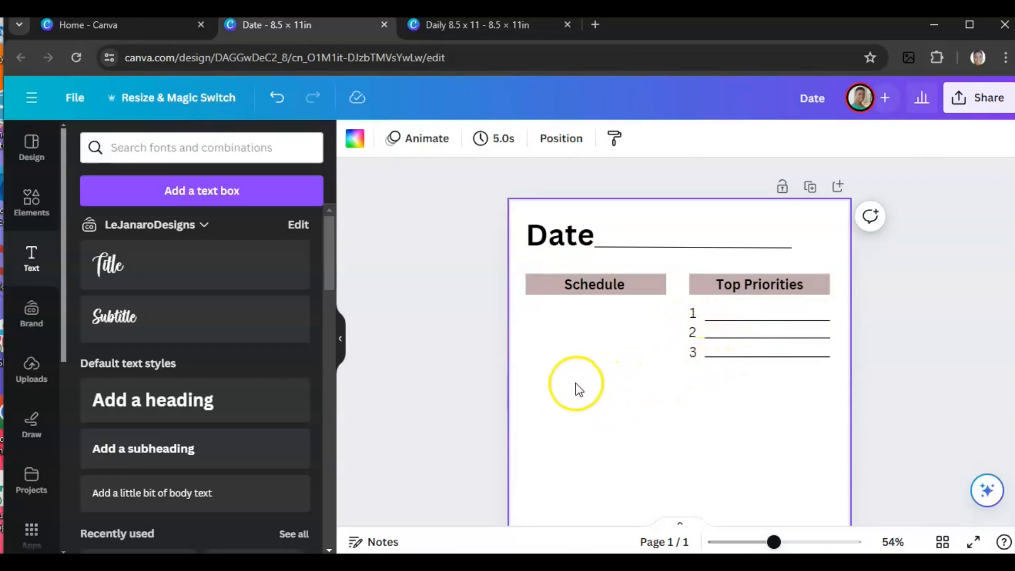
# Check the existing planner's next section, and place a duplicate of the Top Priorities bar below the third line, aligned with the original
pyautogui.scroll(-3, 577, 387)
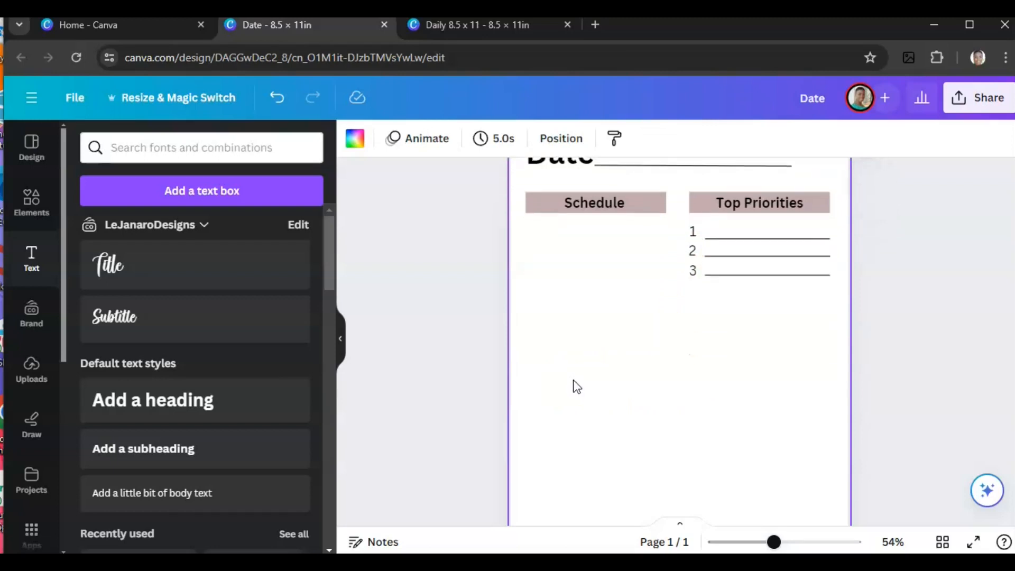
pyautogui.scroll(1, 577, 387)
pyautogui.click(534, 316)
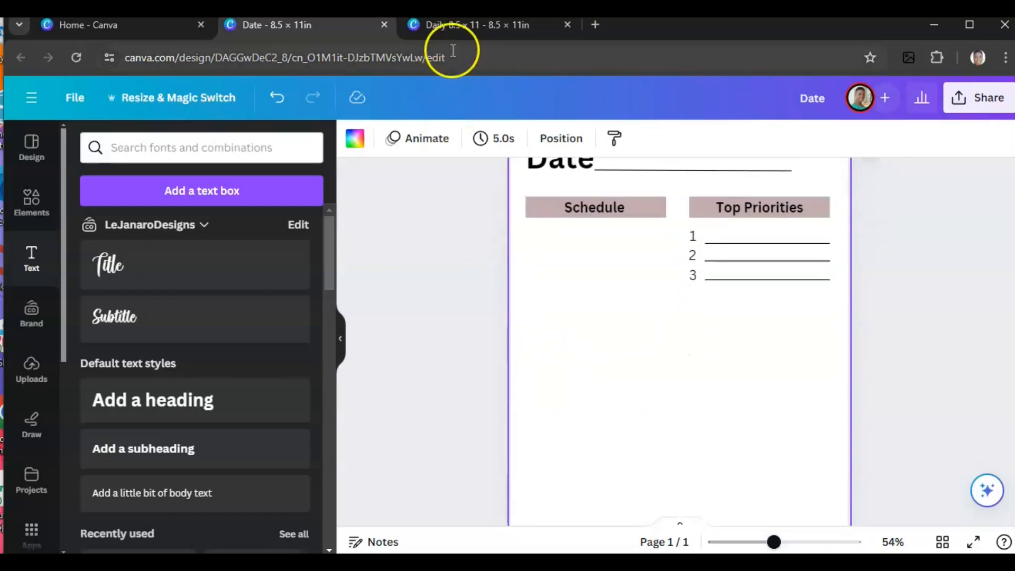
pyautogui.click(455, 30)
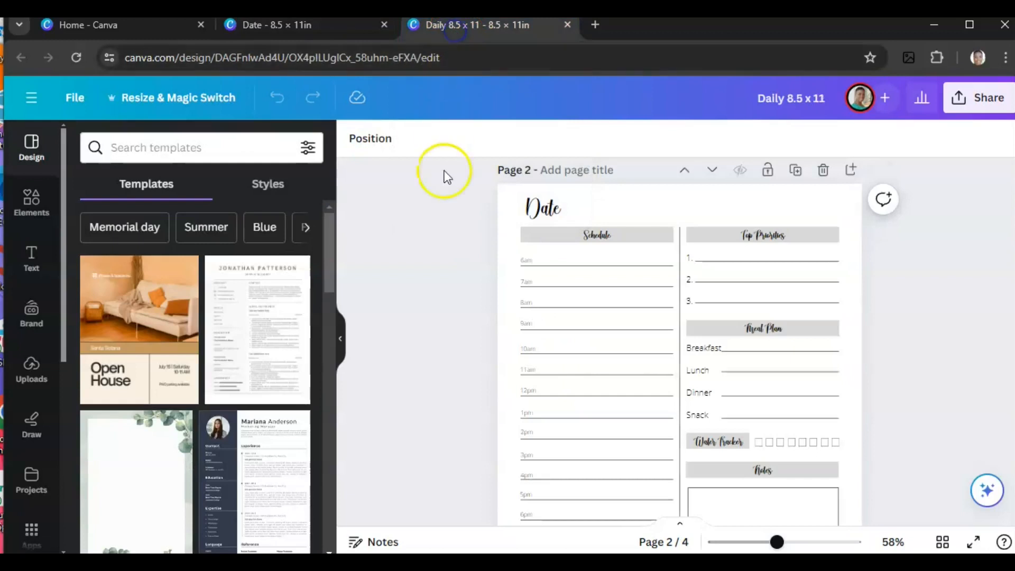
pyautogui.click(284, 25)
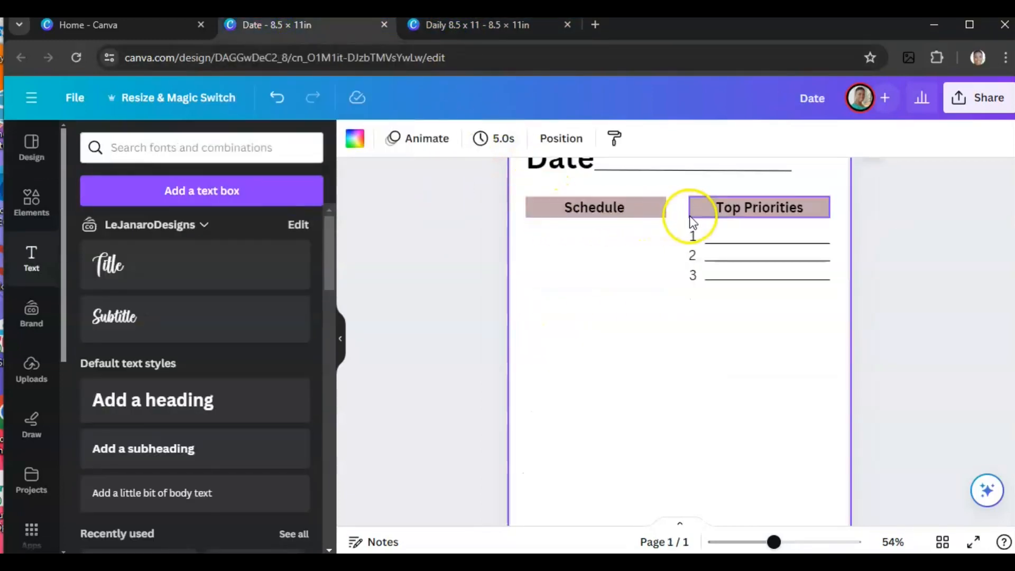
pyautogui.click(691, 216)
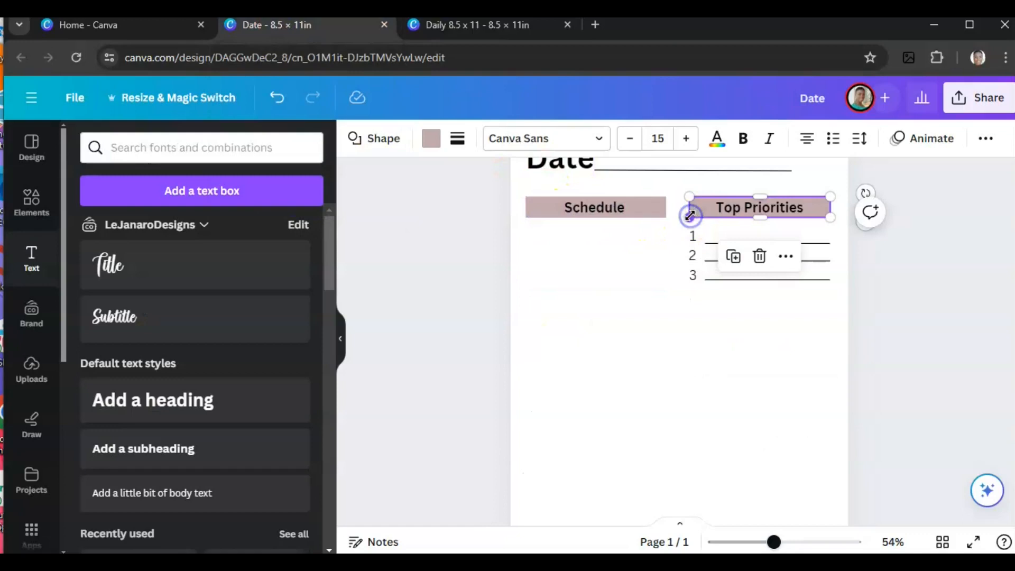
pyautogui.click(739, 262)
pyautogui.moveTo(726, 217); pyautogui.dragTo(762, 316)
pyautogui.click(770, 389)
pyautogui.click(762, 316)
pyautogui.click(682, 394)
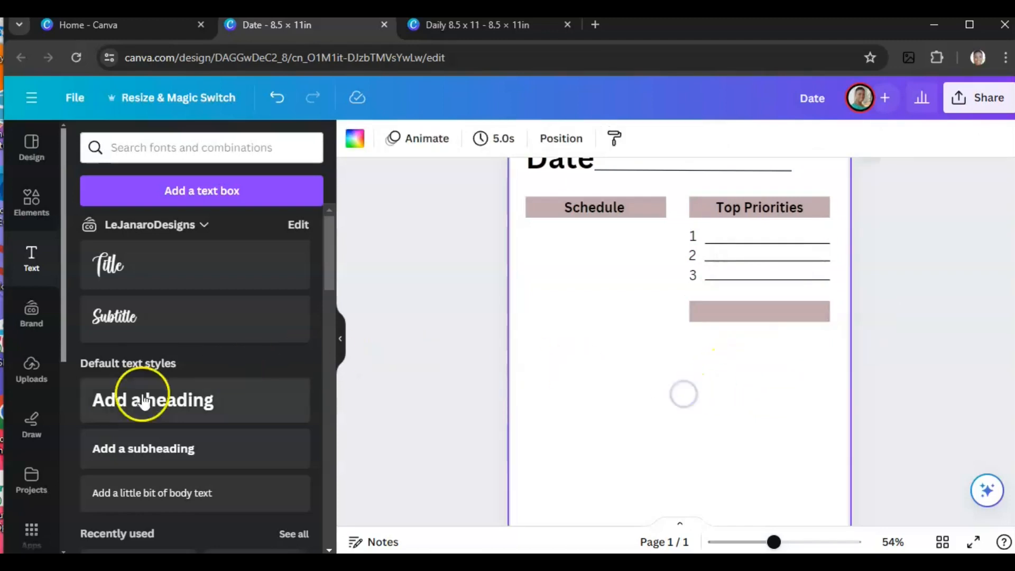
# Add a text box reading "Meal Plan" and place it on the empty bar below the priority lines
pyautogui.click(142, 469)
pyautogui.write('M')
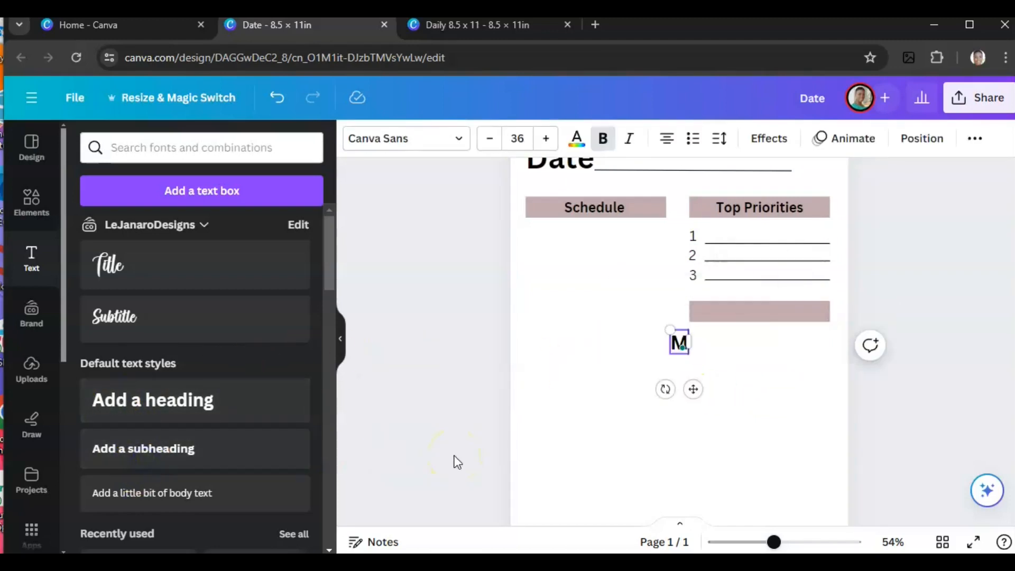
pyautogui.write('eal Plan')
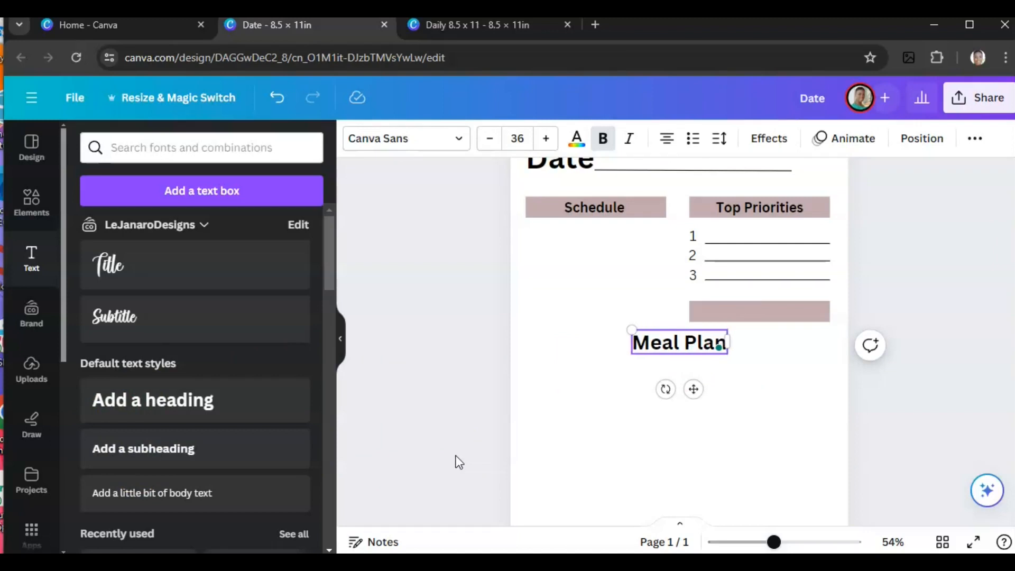
pyautogui.click(623, 401)
pyautogui.moveTo(655, 347); pyautogui.dragTo(736, 314)
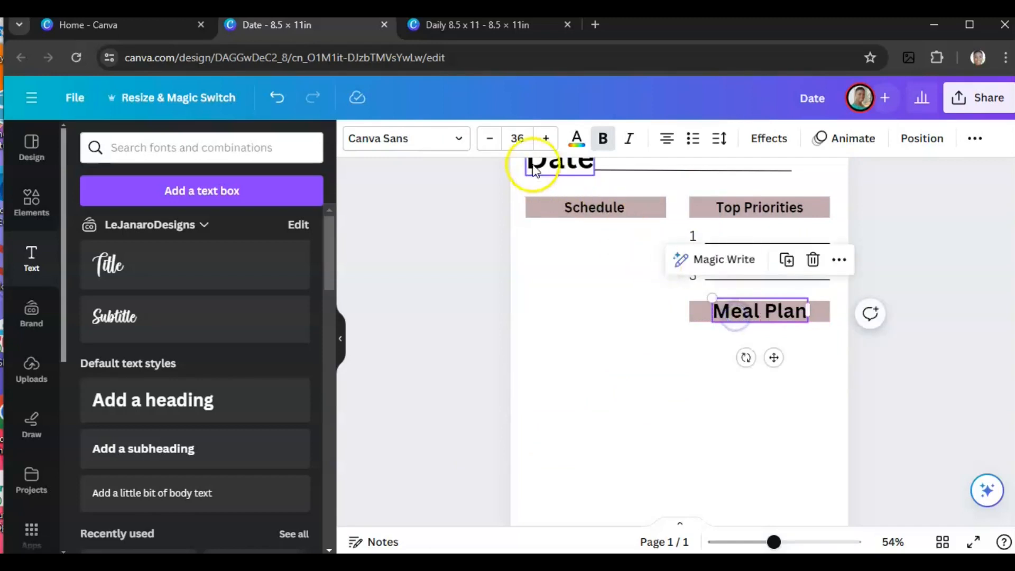
# Reduce the Meal Plan title's font size to match the other section titles and centre it on its bar
pyautogui.click(489, 140)
pyautogui.click(490, 141)
pyautogui.click(490, 141)
pyautogui.click(490, 141)
pyautogui.click(489, 141)
pyautogui.click(490, 141)
pyautogui.click(490, 141)
pyautogui.click(546, 138)
pyautogui.click(752, 305)
pyautogui.moveTo(752, 307); pyautogui.dragTo(754, 311)
pyautogui.click(681, 355)
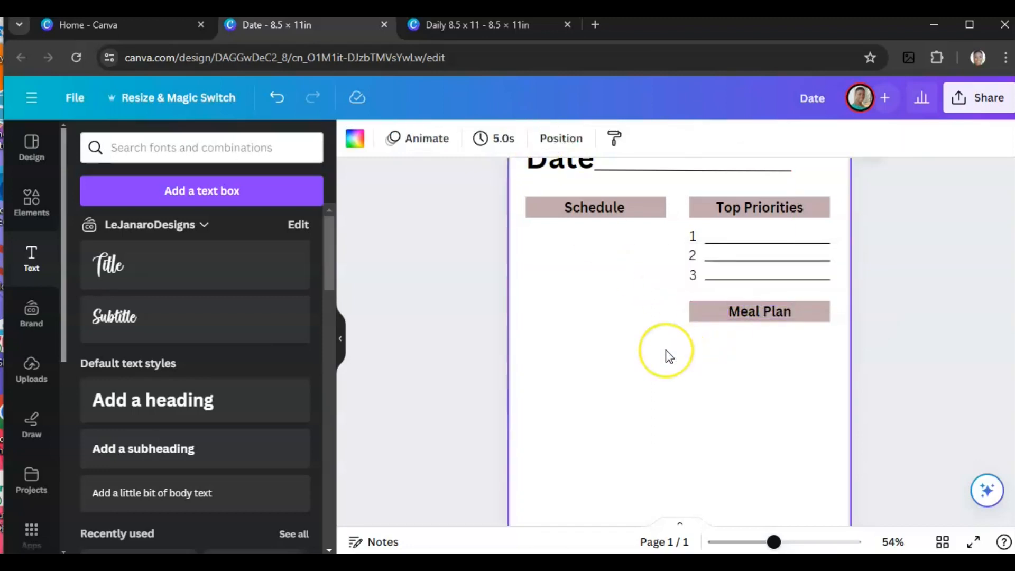
# Group the three priority lines and place a duplicate of the group below the Meal Plan bar, aligned with the originals
pyautogui.moveTo(738, 229); pyautogui.dragTo(737, 281)
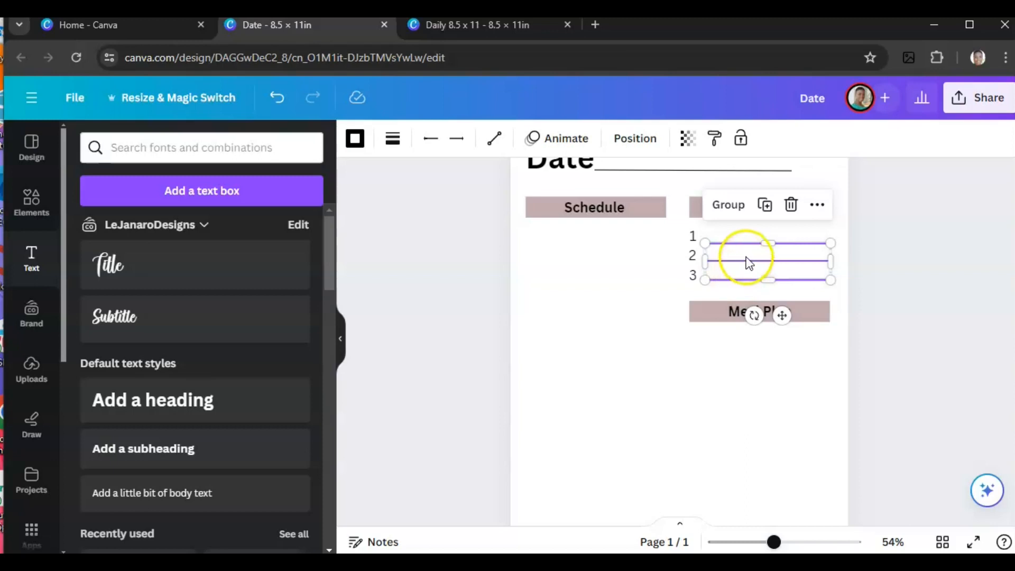
pyautogui.click(730, 211)
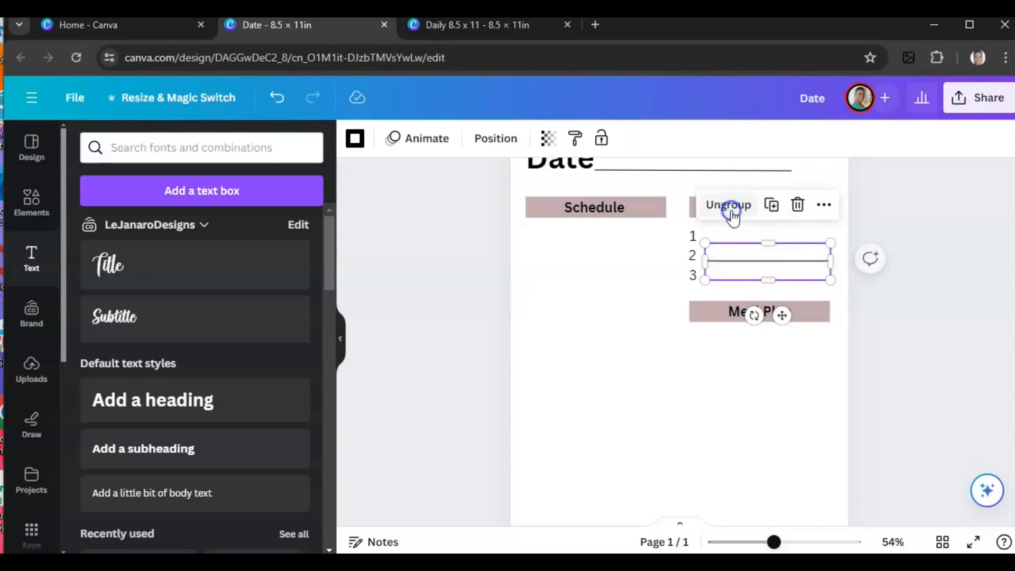
pyautogui.click(771, 204)
pyautogui.moveTo(770, 274); pyautogui.dragTo(757, 366)
pyautogui.click(618, 392)
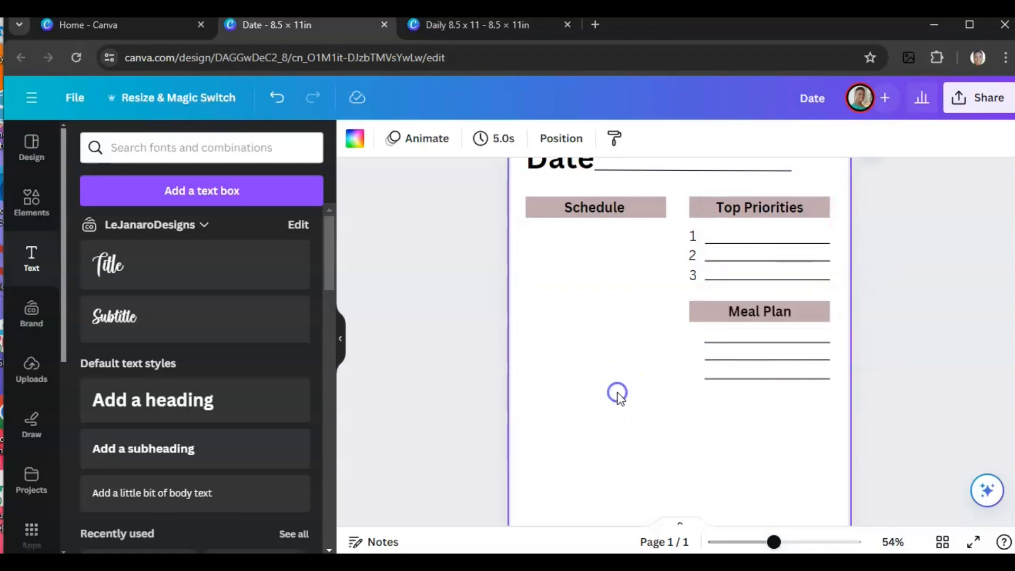
pyautogui.click(685, 359)
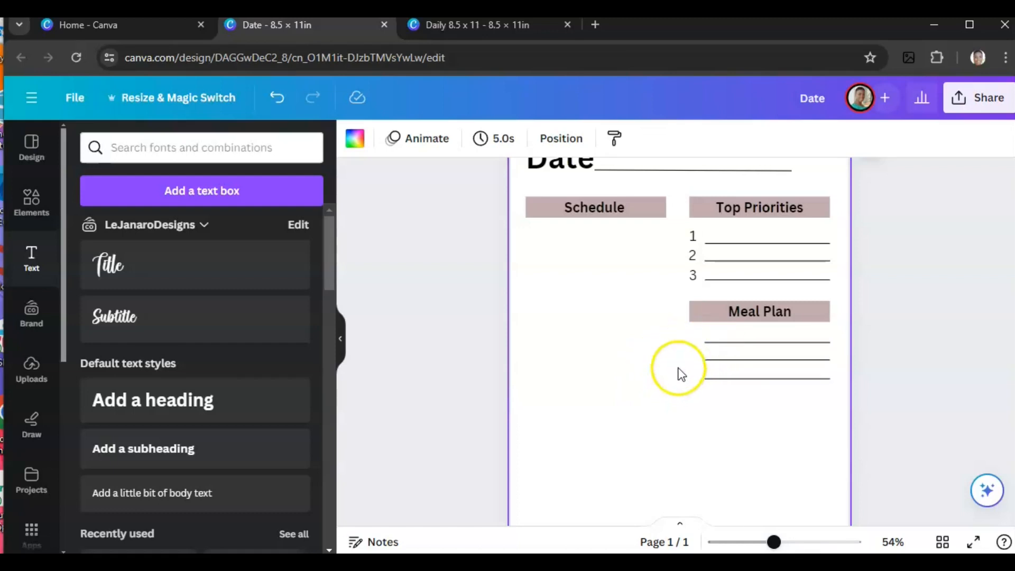
# Check the existing planner's meal section and those below it, and place a duplicate of the Meal Plan bar under the third meal line
pyautogui.click(467, 27)
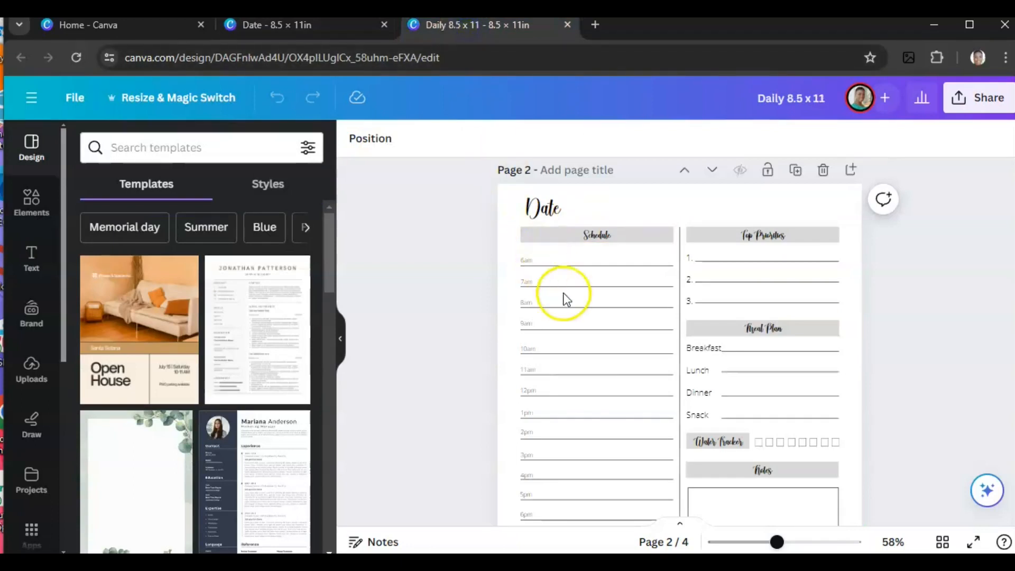
pyautogui.scroll(-2, 582, 329)
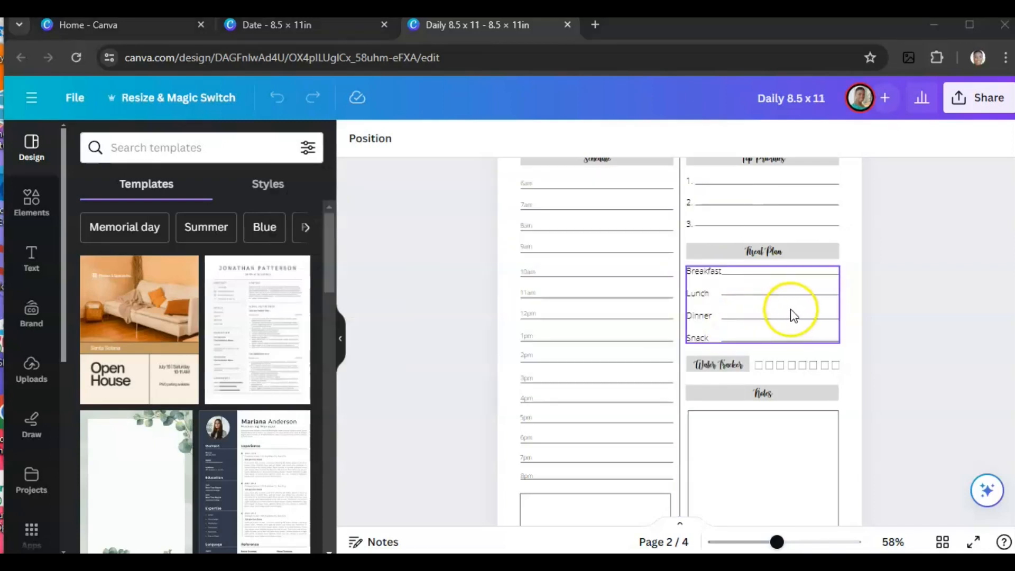
pyautogui.click(320, 31)
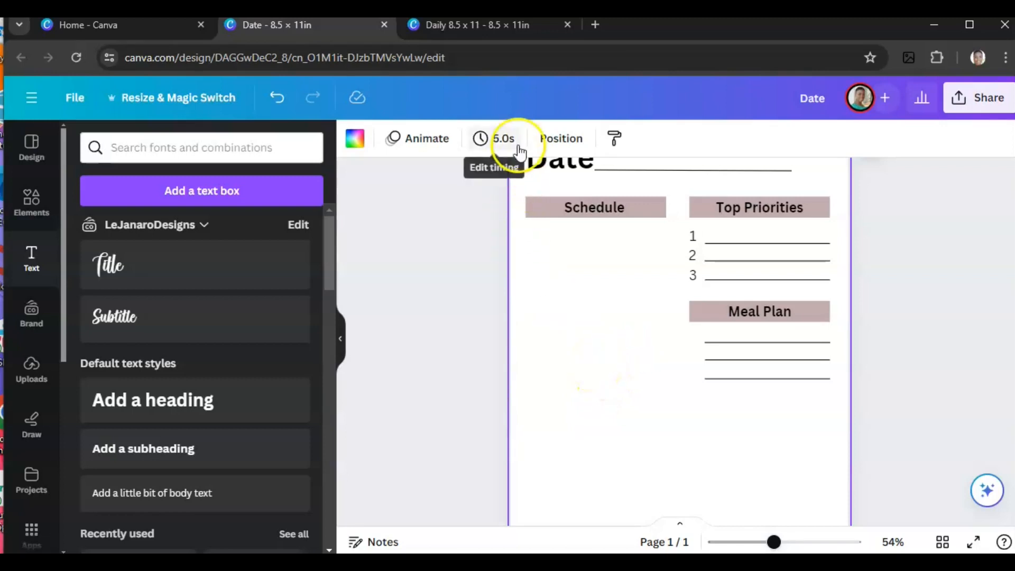
pyautogui.click(696, 321)
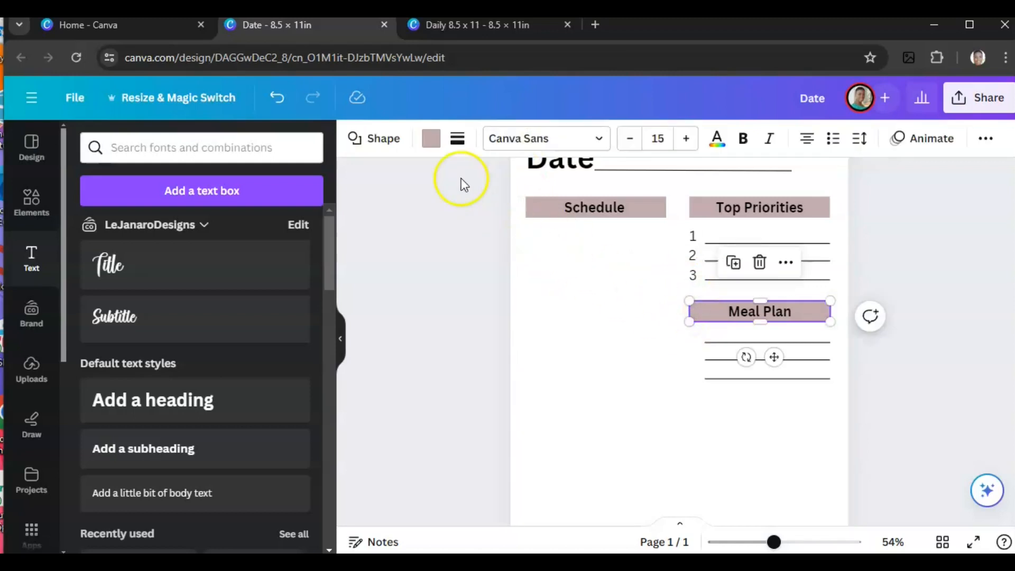
pyautogui.click(732, 262)
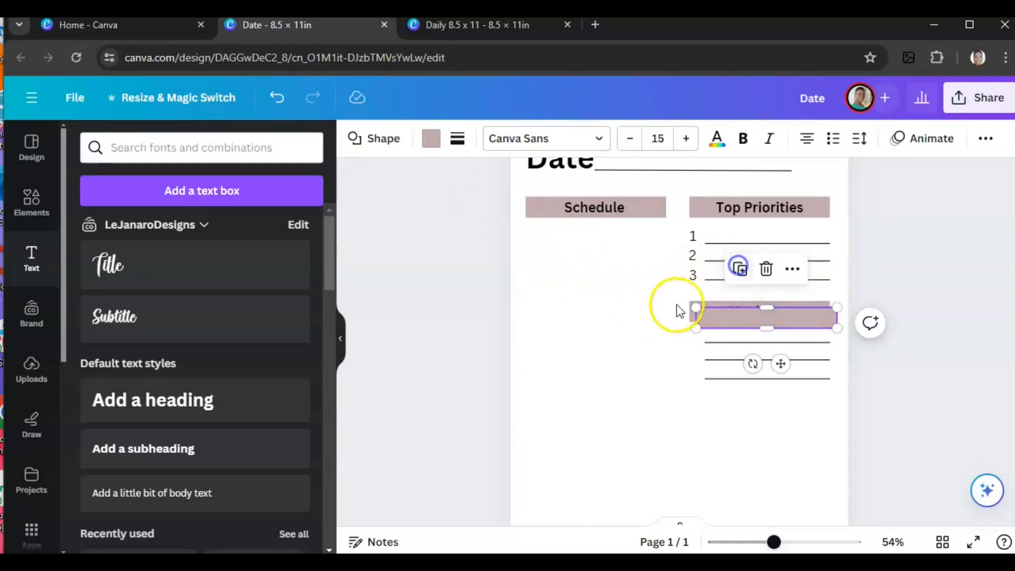
pyautogui.moveTo(738, 317); pyautogui.dragTo(733, 411)
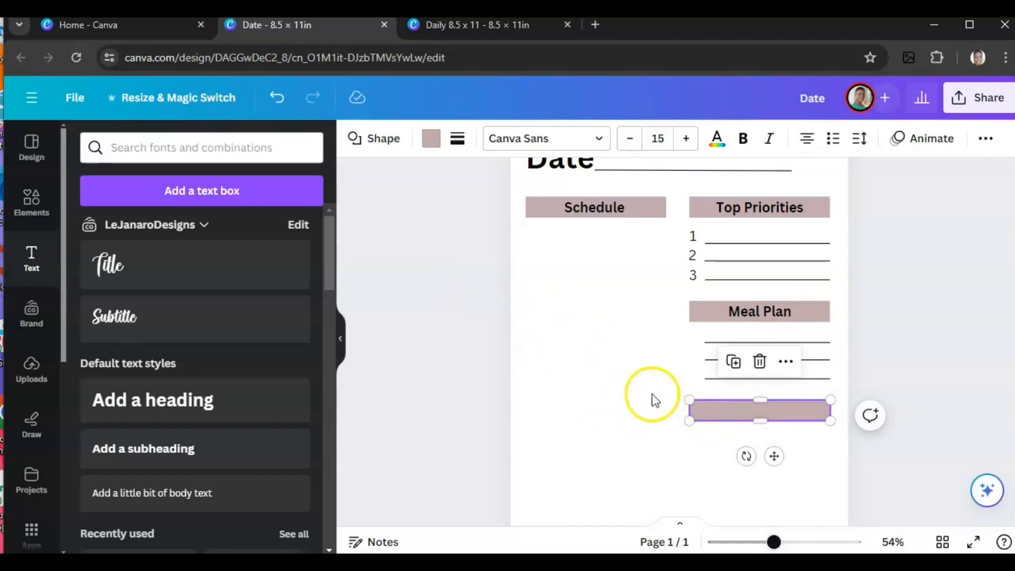
# Duplicate the empty bar near the page bottom and shrink the copy to a tiny checkbox-sized rectangle
pyautogui.scroll(-2, 656, 406)
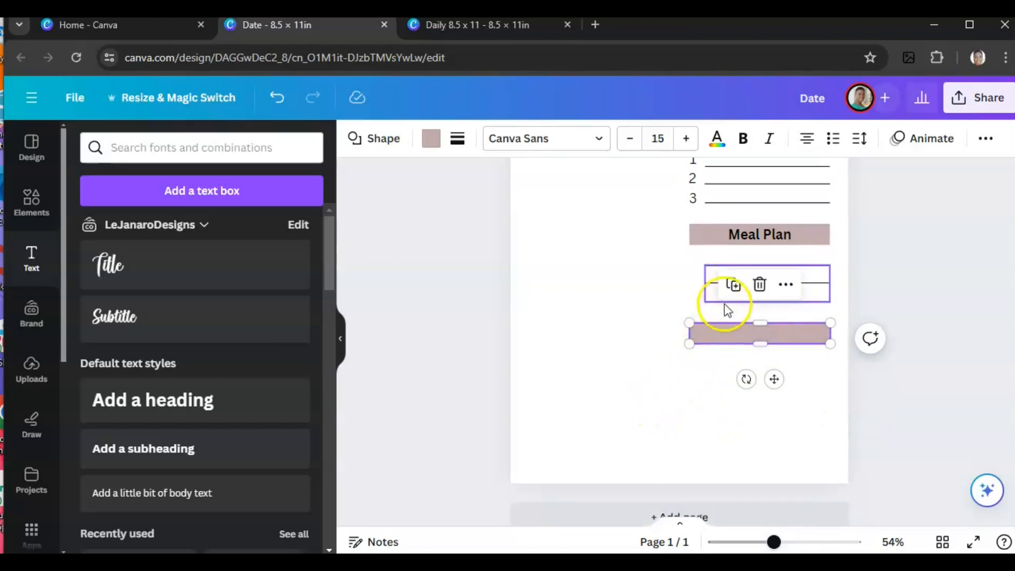
pyautogui.click(734, 286)
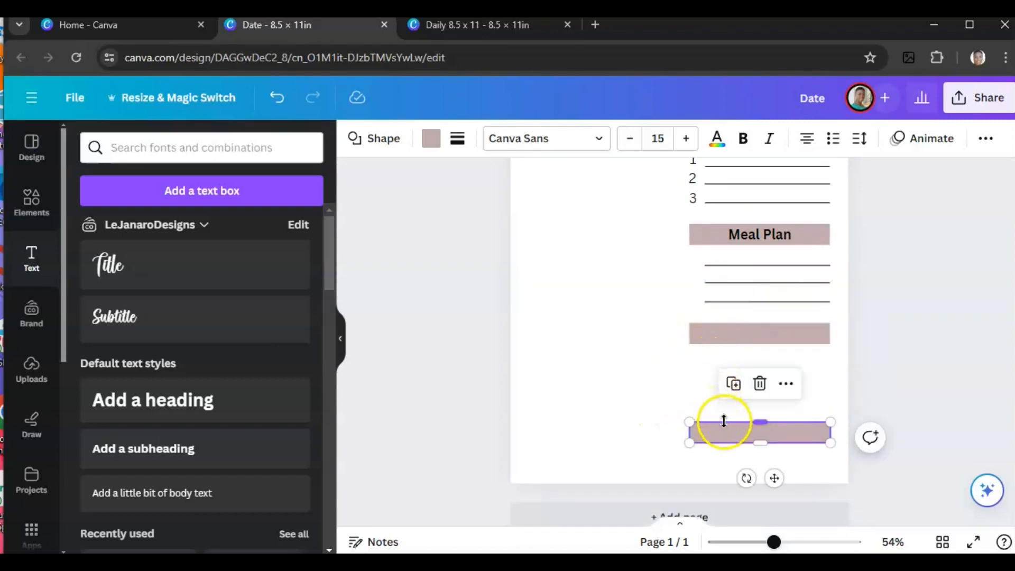
pyautogui.moveTo(827, 428); pyautogui.dragTo(697, 431)
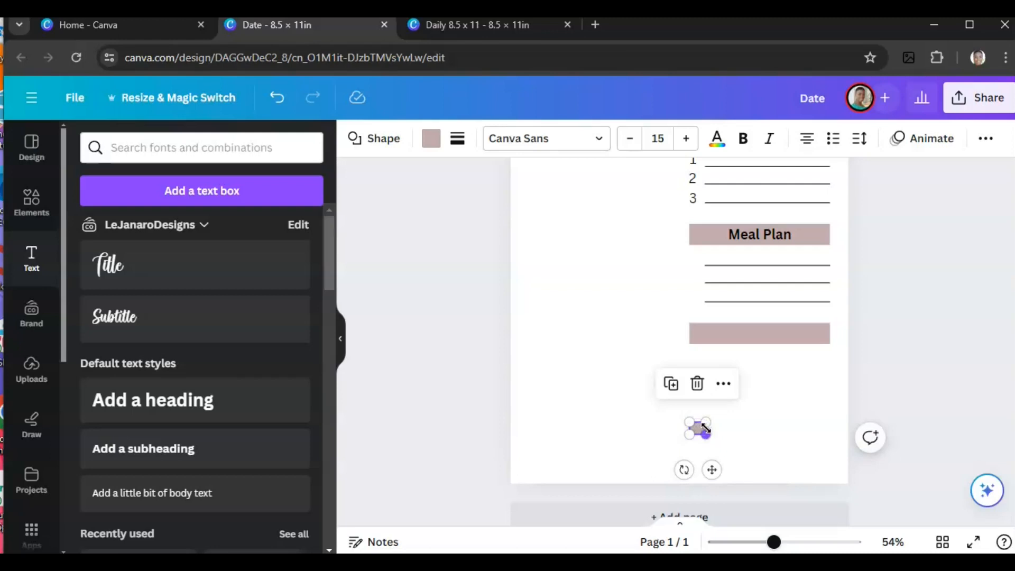
pyautogui.moveTo(772, 542); pyautogui.dragTo(794, 543)
pyautogui.scroll(-1, 737, 454)
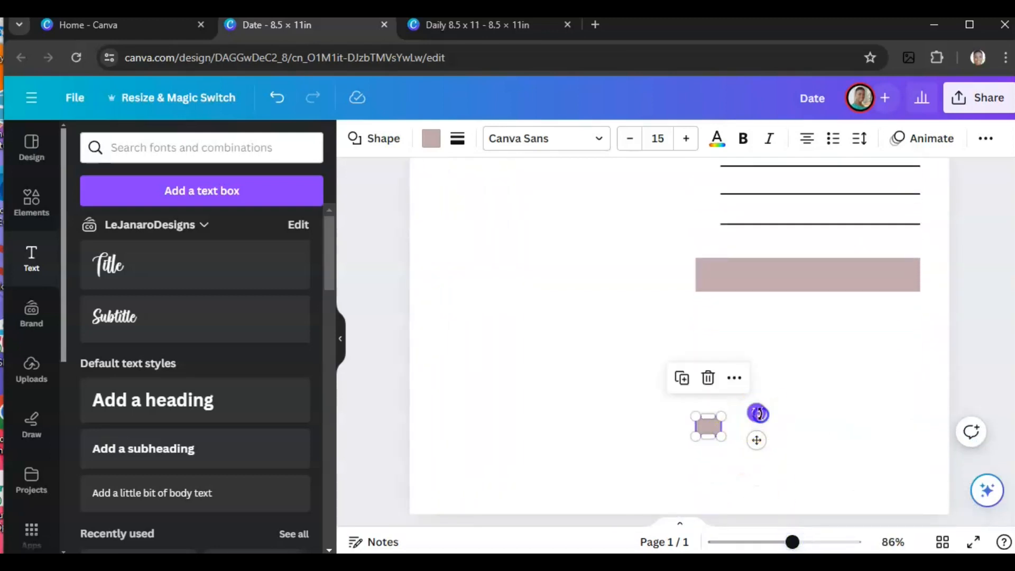
pyautogui.click(797, 356)
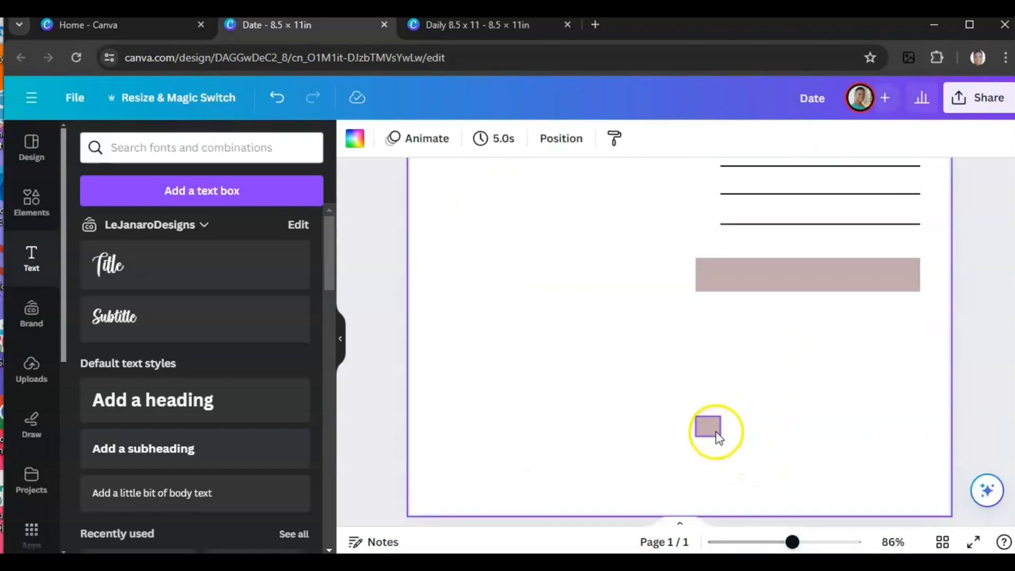
pyautogui.click(716, 432)
pyautogui.moveTo(721, 439); pyautogui.dragTo(715, 431)
pyautogui.click(650, 434)
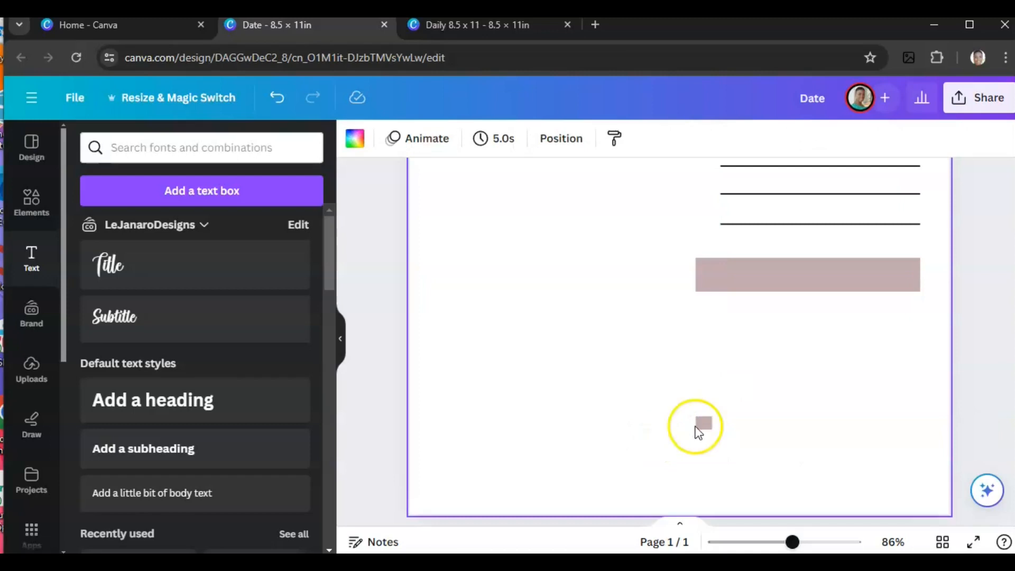
# Give the small rectangle a solid border with weight 1 and a white #ffffff fill
pyautogui.click(703, 423)
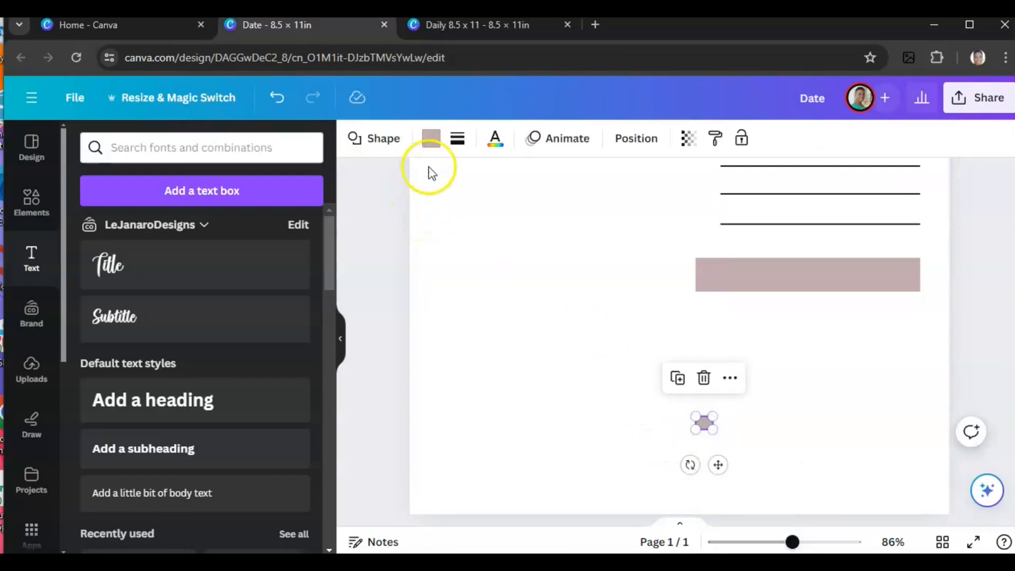
pyautogui.click(433, 142)
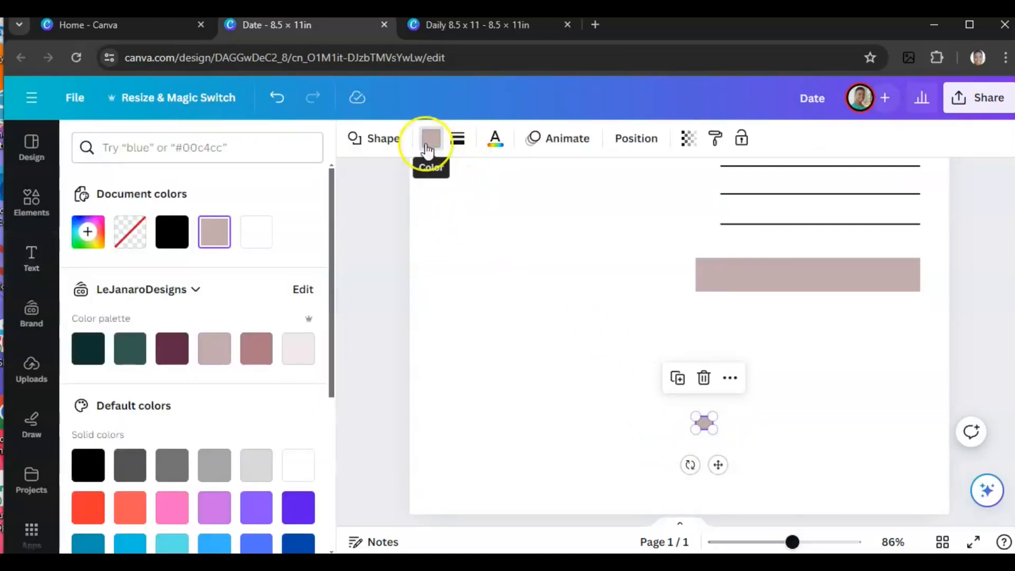
pyautogui.click(457, 144)
pyautogui.click(530, 193)
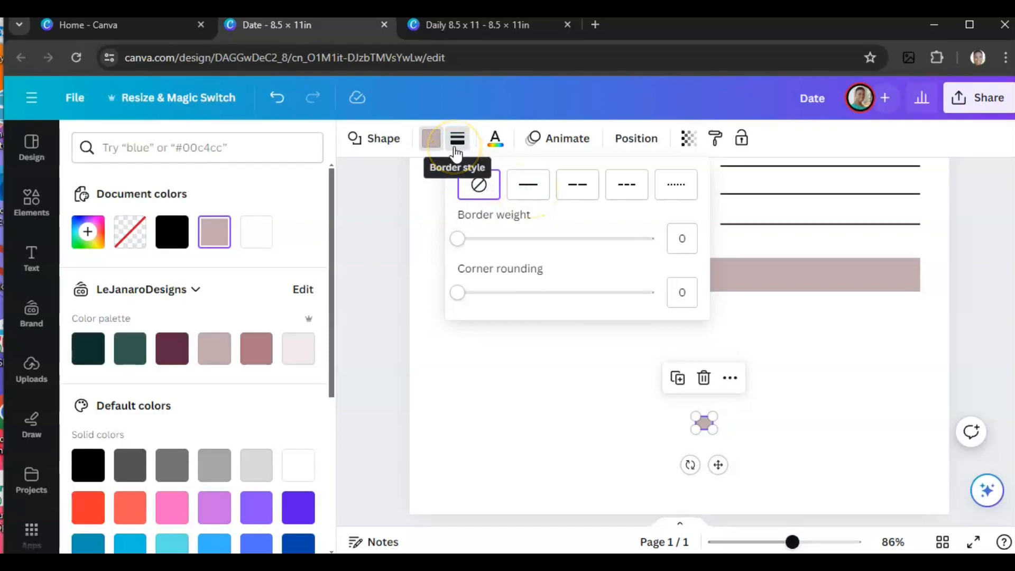
pyautogui.click(523, 196)
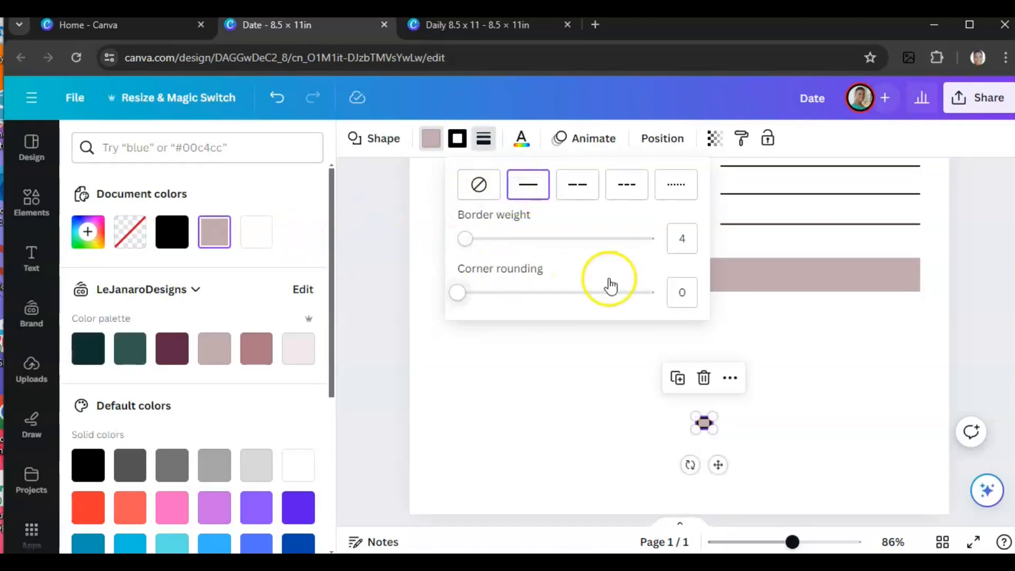
pyautogui.moveTo(465, 239); pyautogui.dragTo(469, 242)
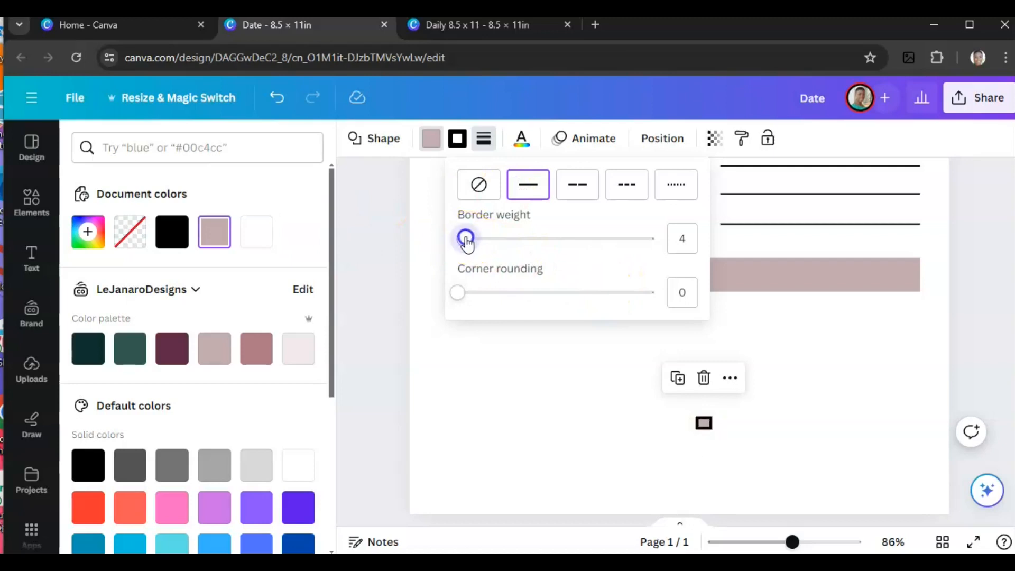
pyautogui.moveTo(461, 241); pyautogui.dragTo(460, 239)
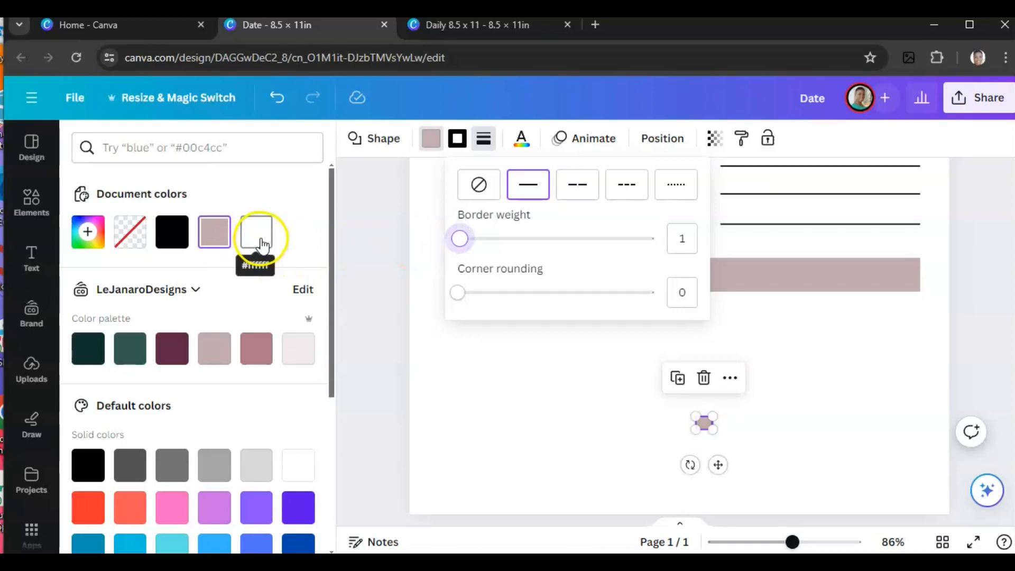
pyautogui.click(263, 244)
pyautogui.click(609, 387)
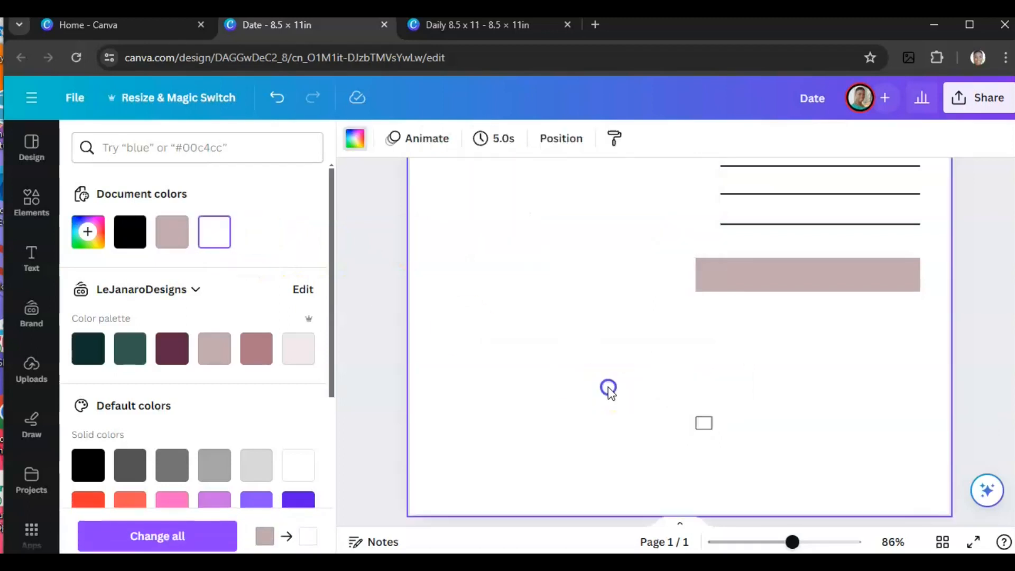
# Move the white box just under the left end of the empty bar and place a duplicate beside it on the same row
pyautogui.moveTo(704, 424); pyautogui.dragTo(707, 308)
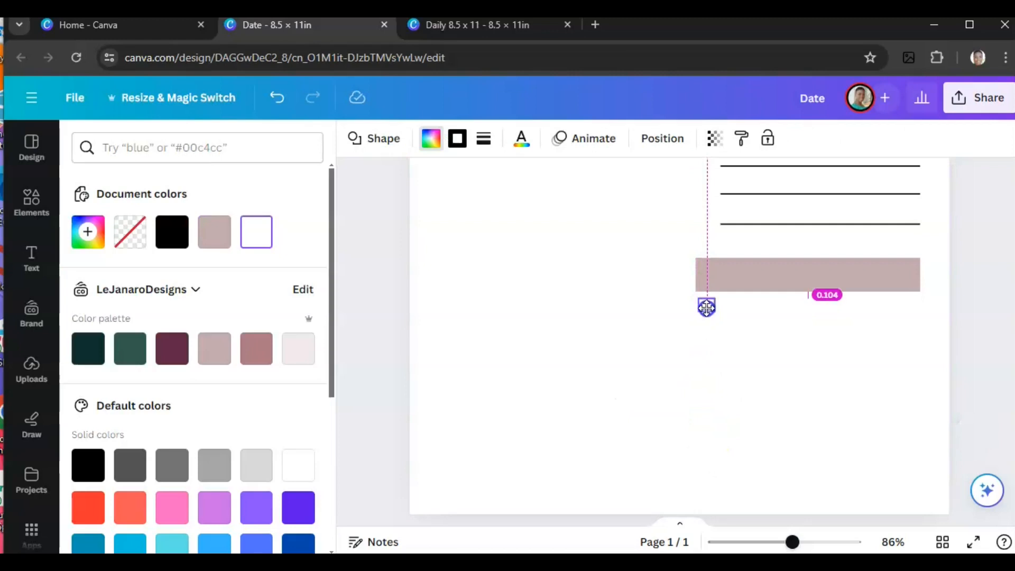
pyautogui.click(667, 320)
pyautogui.click(708, 313)
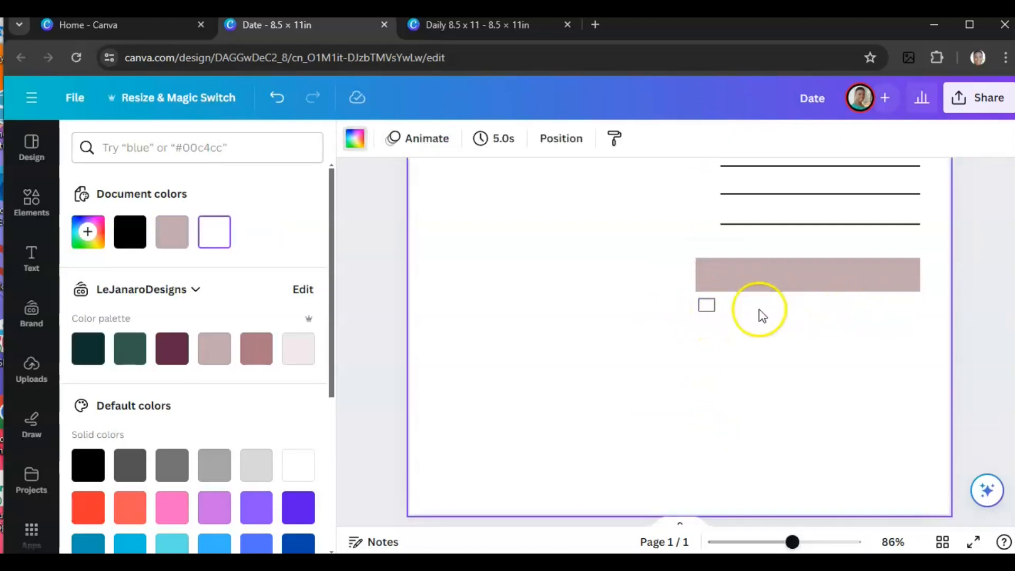
pyautogui.click(709, 307)
pyautogui.click(681, 260)
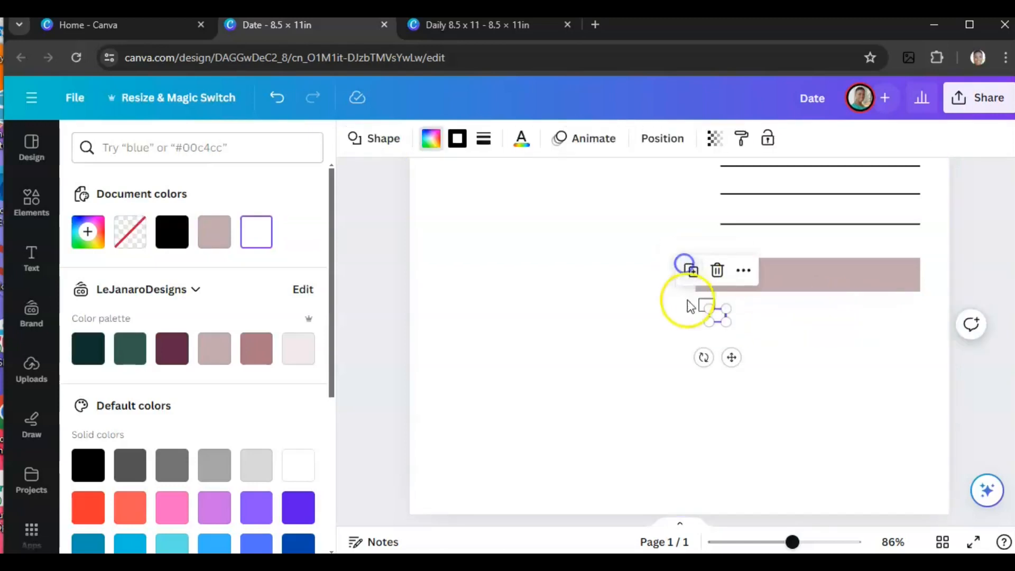
pyautogui.click(717, 315)
pyautogui.moveTo(716, 315); pyautogui.dragTo(734, 308)
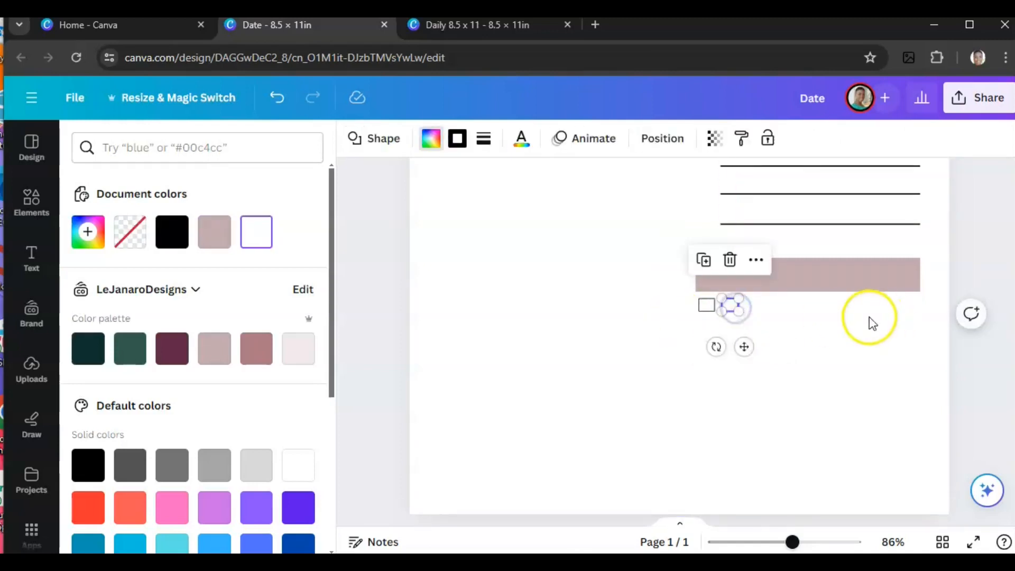
pyautogui.click(646, 322)
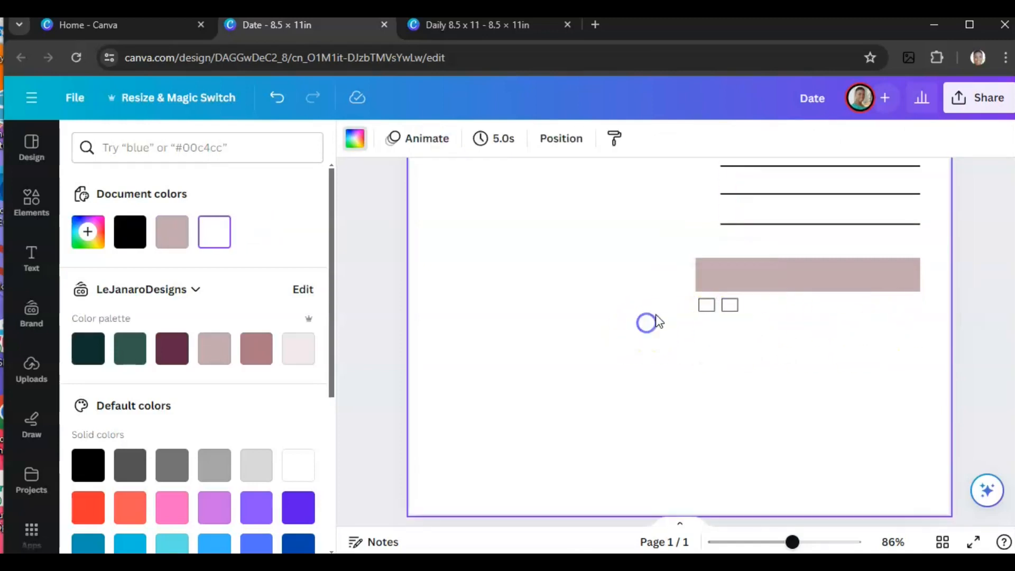
# Group the two small white boxes under the empty bar
pyautogui.moveTo(752, 309); pyautogui.dragTo(751, 320)
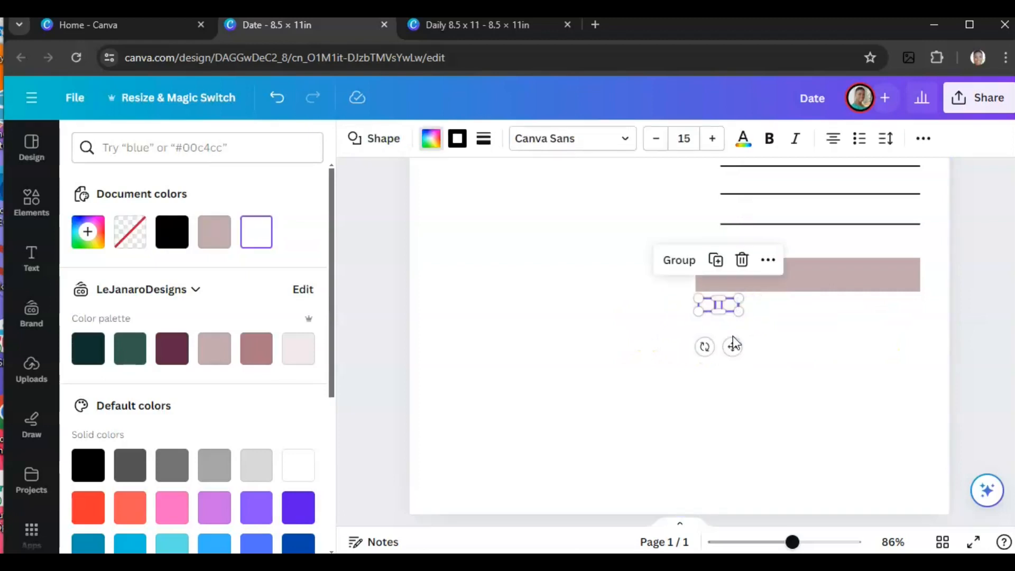
pyautogui.click(677, 260)
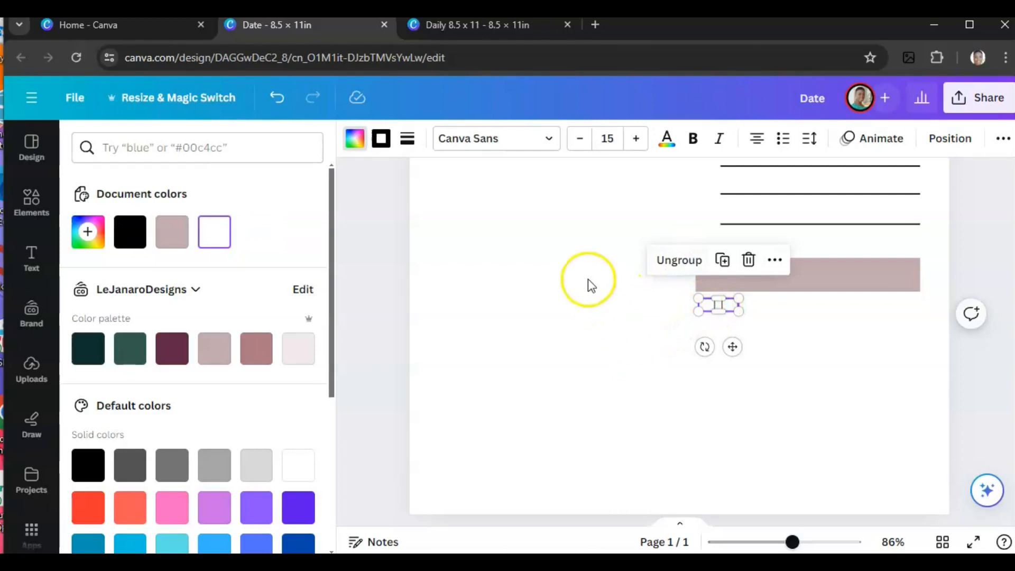
pyautogui.click(634, 358)
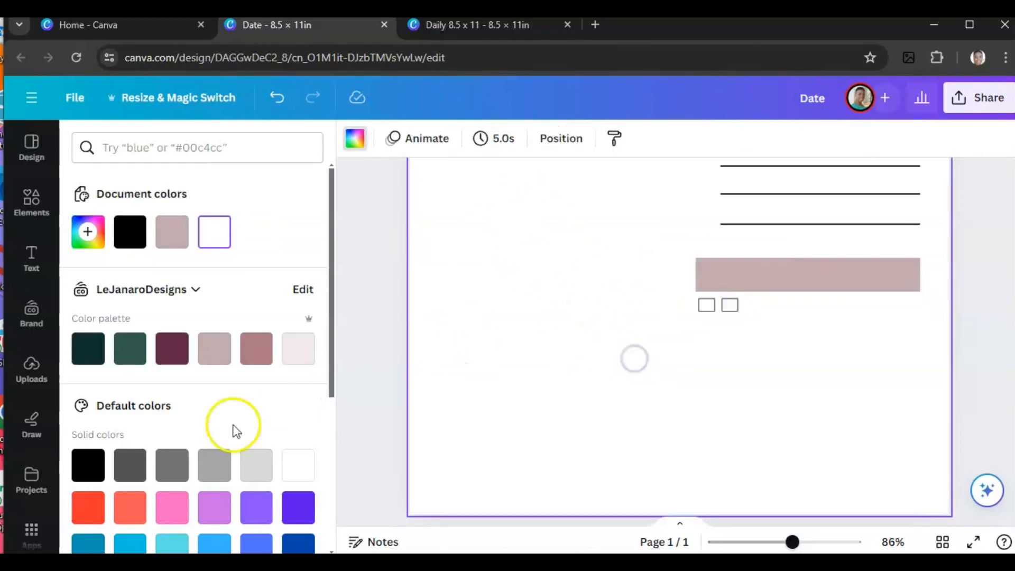
# Check the reference planner's Notes section, then duplicate the empty bar twice, with one copy under the checkboxes and one near the page bottom
pyautogui.click(478, 25)
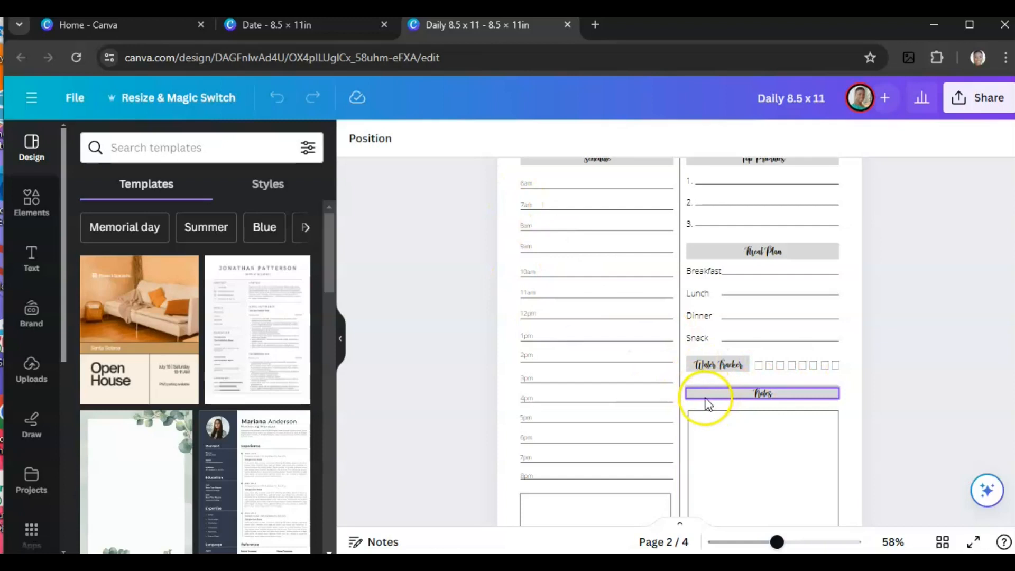
pyautogui.scroll(-2, 670, 407)
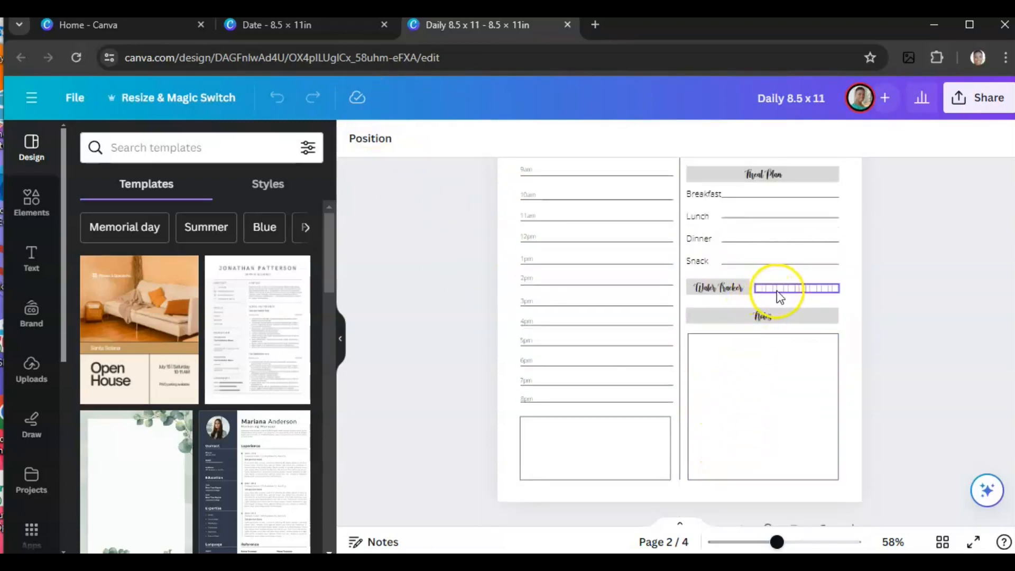
pyautogui.click(312, 21)
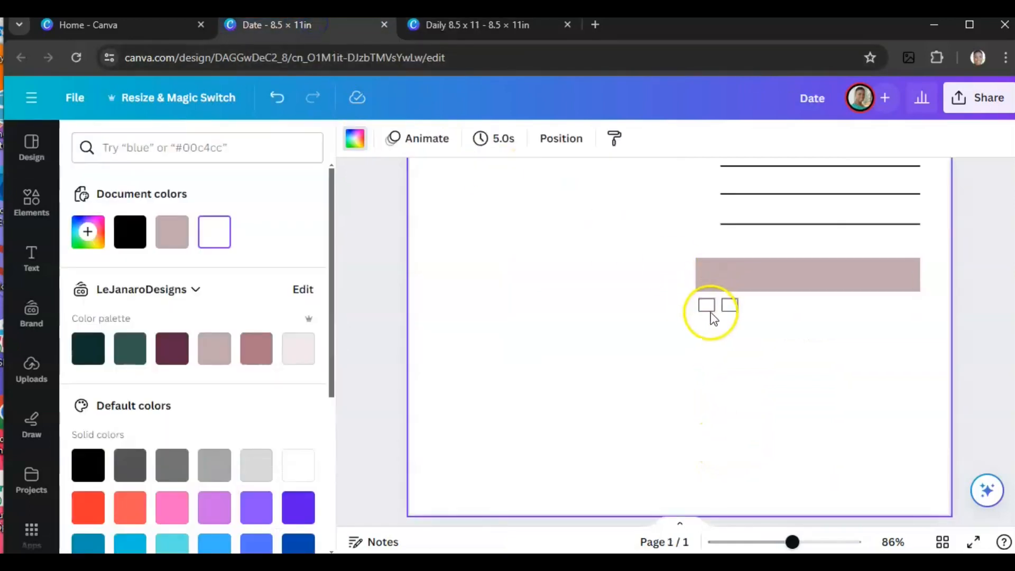
pyautogui.click(791, 279)
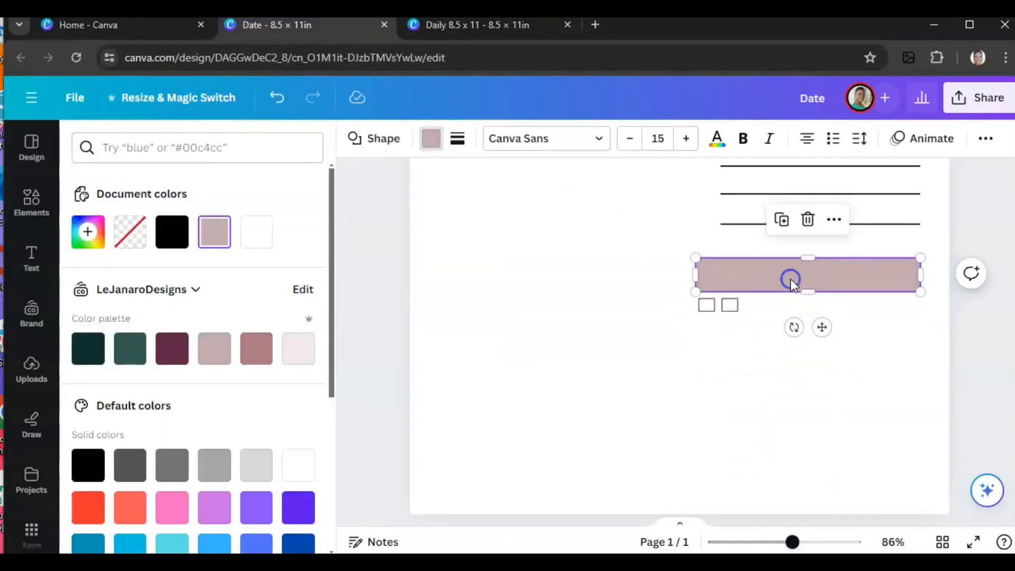
pyautogui.click(783, 220)
pyautogui.moveTo(759, 275); pyautogui.dragTo(760, 458)
pyautogui.moveTo(760, 299); pyautogui.dragTo(751, 348)
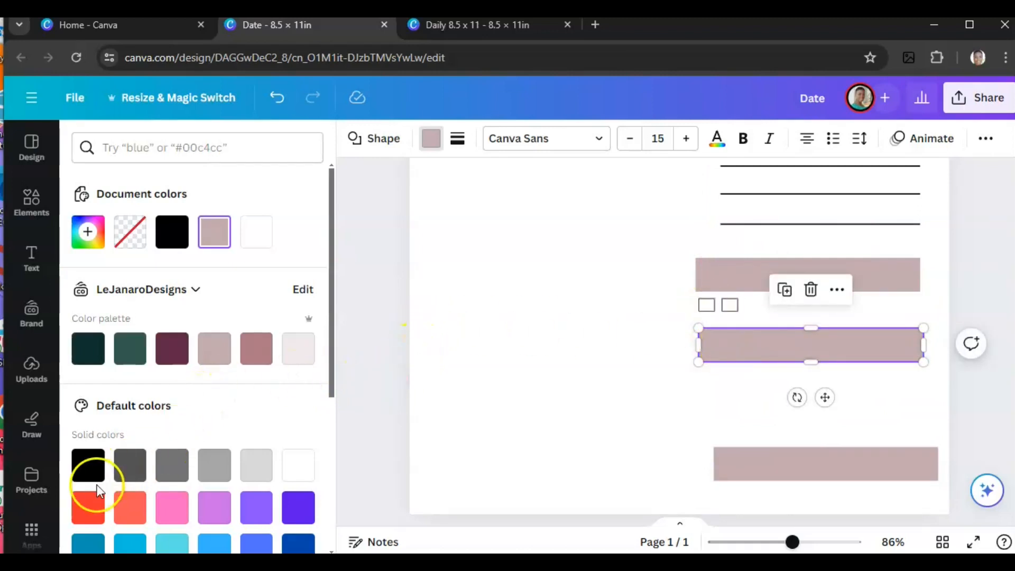
# Add a subheading text reading "Notes" just below the new bar under the checkboxes
pyautogui.click(31, 283)
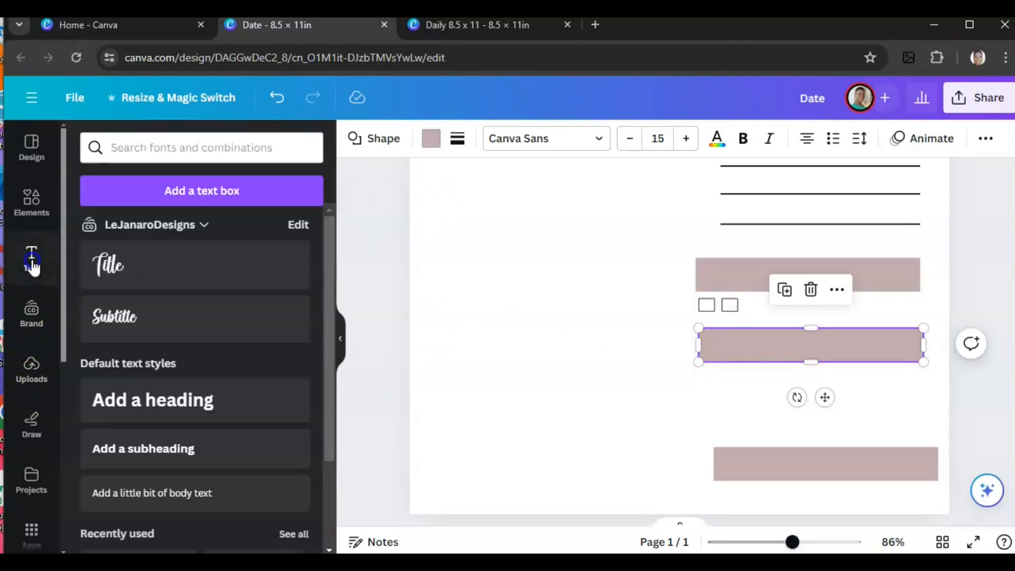
pyautogui.click(149, 450)
pyautogui.click(554, 431)
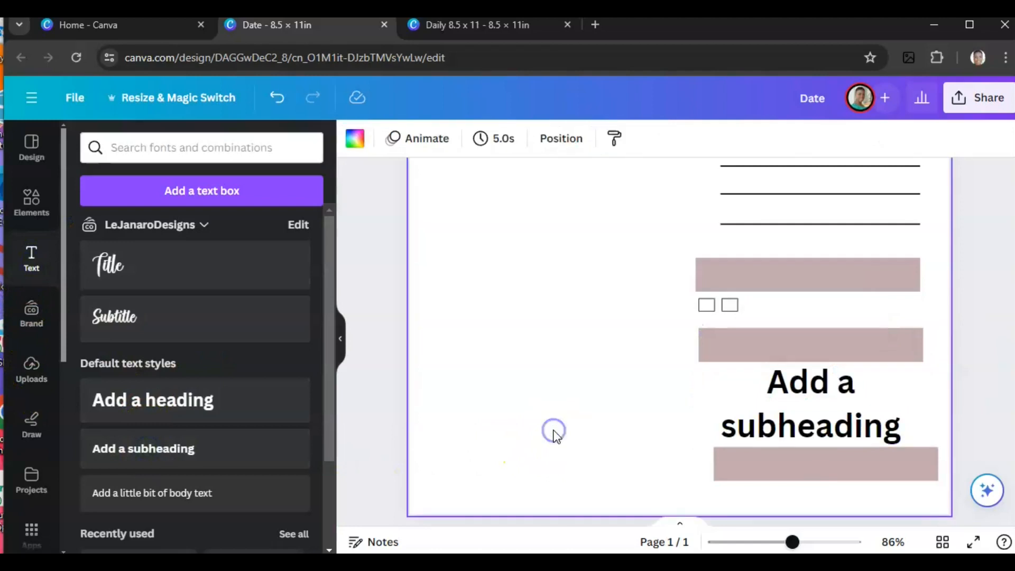
pyautogui.click(827, 410)
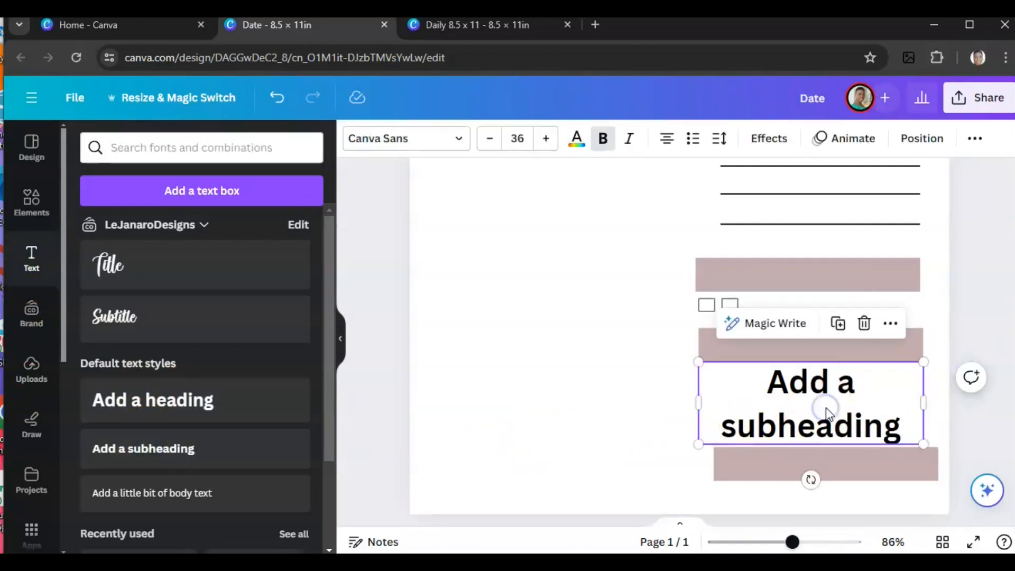
pyautogui.click(826, 407)
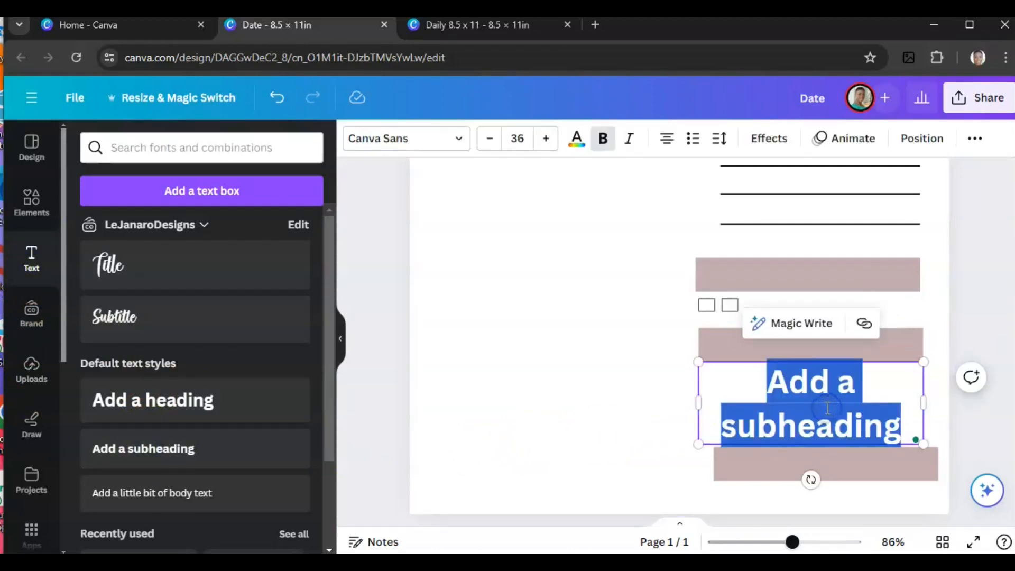
pyautogui.write('Notes')
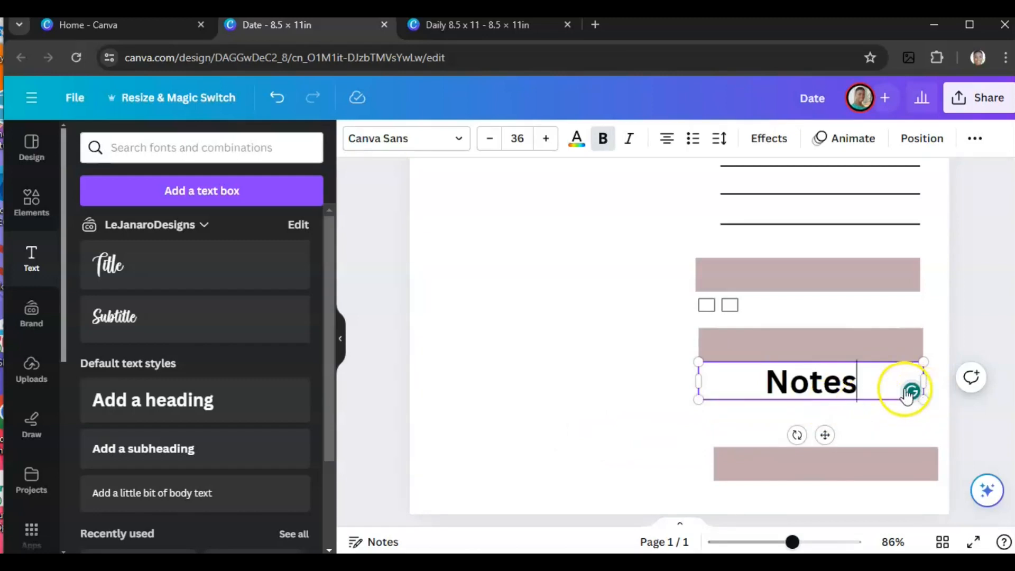
# Reduce the "Notes" text to size 24 and move it onto the bar just below the checkboxes
pyautogui.click(493, 139)
pyautogui.click(492, 138)
pyautogui.click(493, 138)
pyautogui.click(492, 139)
pyautogui.click(493, 139)
pyautogui.click(493, 139)
pyautogui.click(493, 139)
pyautogui.click(492, 139)
pyautogui.click(493, 139)
pyautogui.click(492, 139)
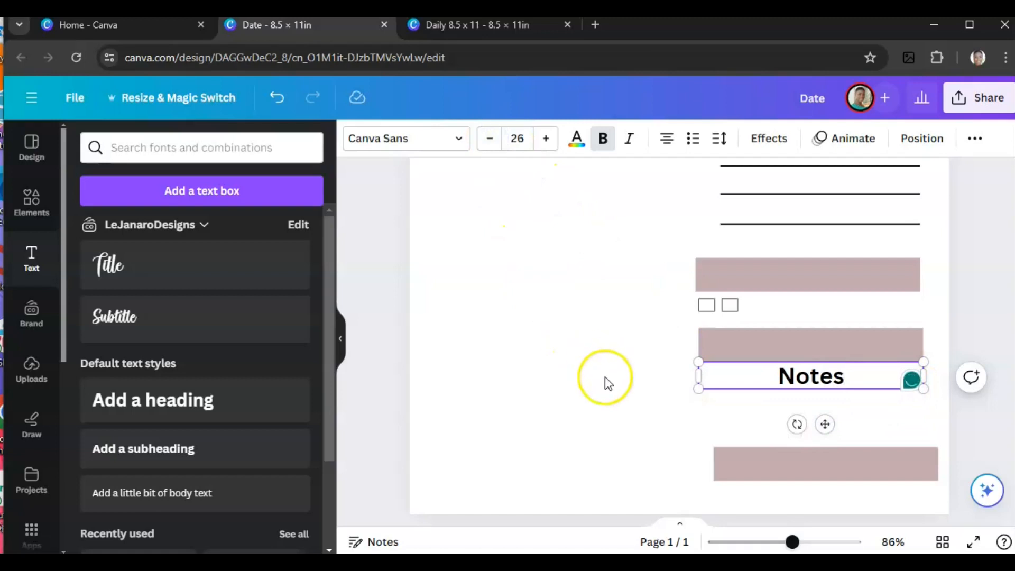
pyautogui.click(490, 138)
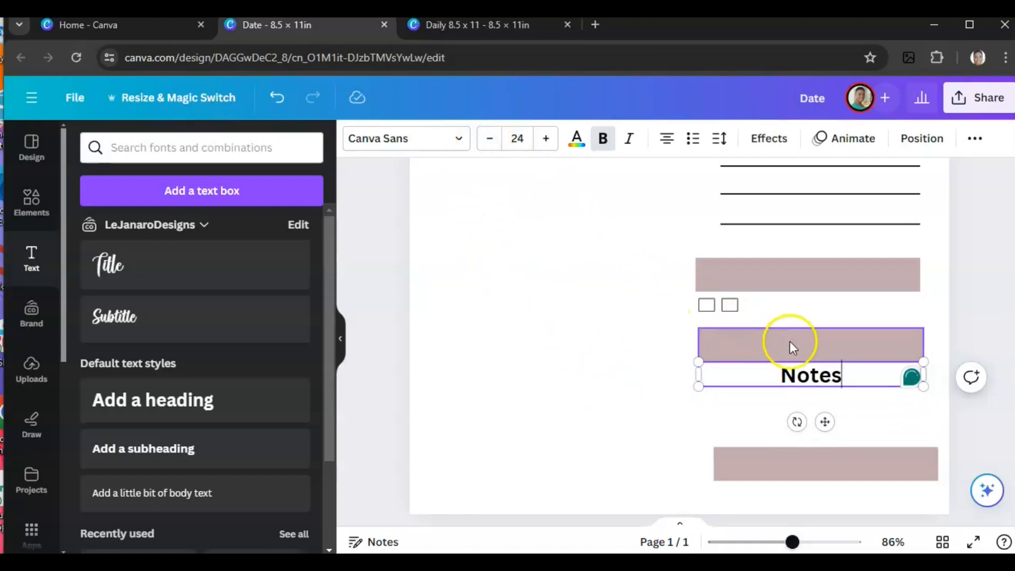
pyautogui.click(653, 431)
pyautogui.click(820, 381)
pyautogui.moveTo(819, 379); pyautogui.dragTo(819, 349)
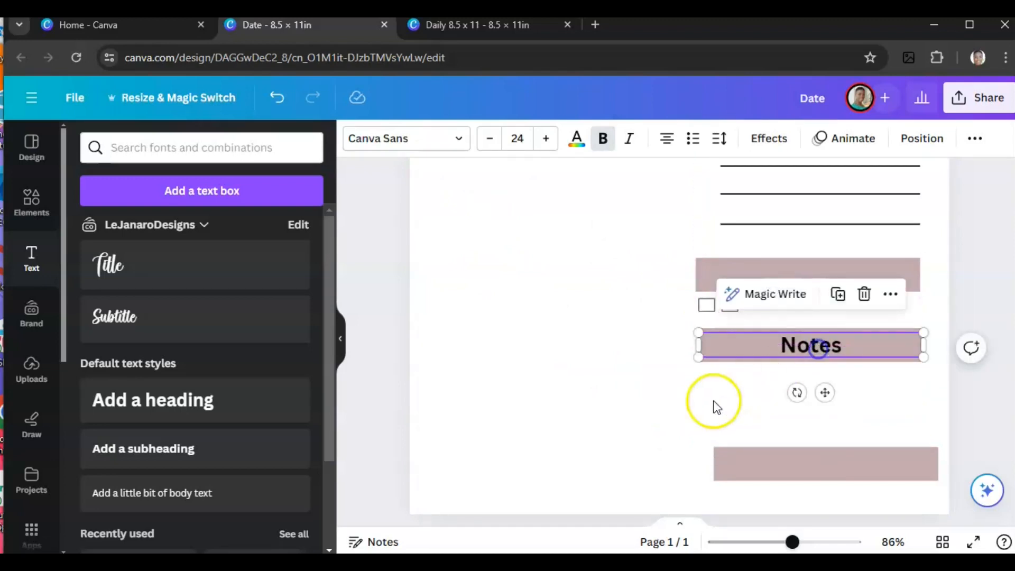
pyautogui.click(642, 419)
# Move the lowest empty bar under the Notes bar and stretch it into a tall box reaching nearly to the page's bottom edge
pyautogui.scroll(-1, 620, 418)
pyautogui.click(766, 414)
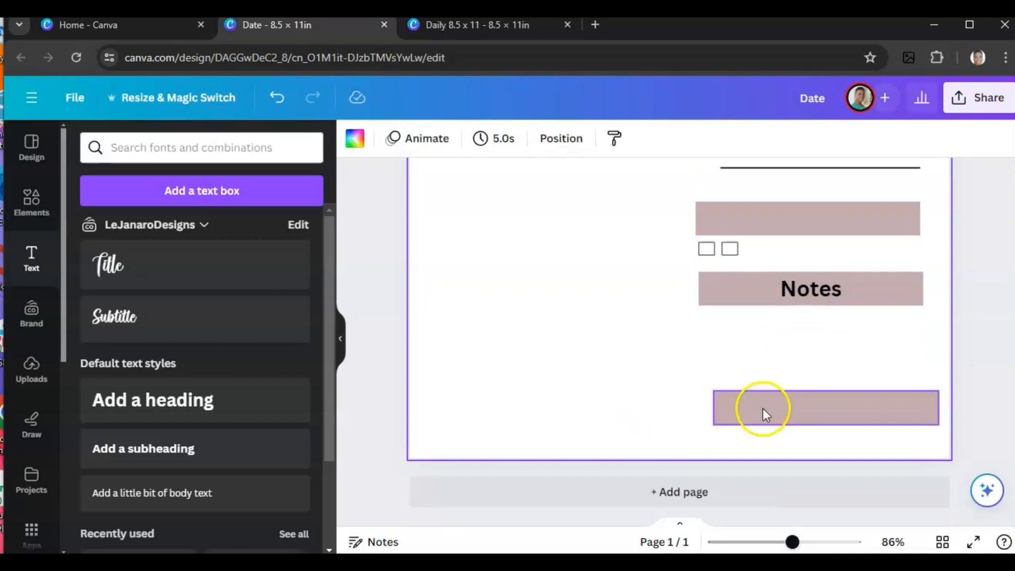
pyautogui.moveTo(783, 407); pyautogui.dragTo(813, 318)
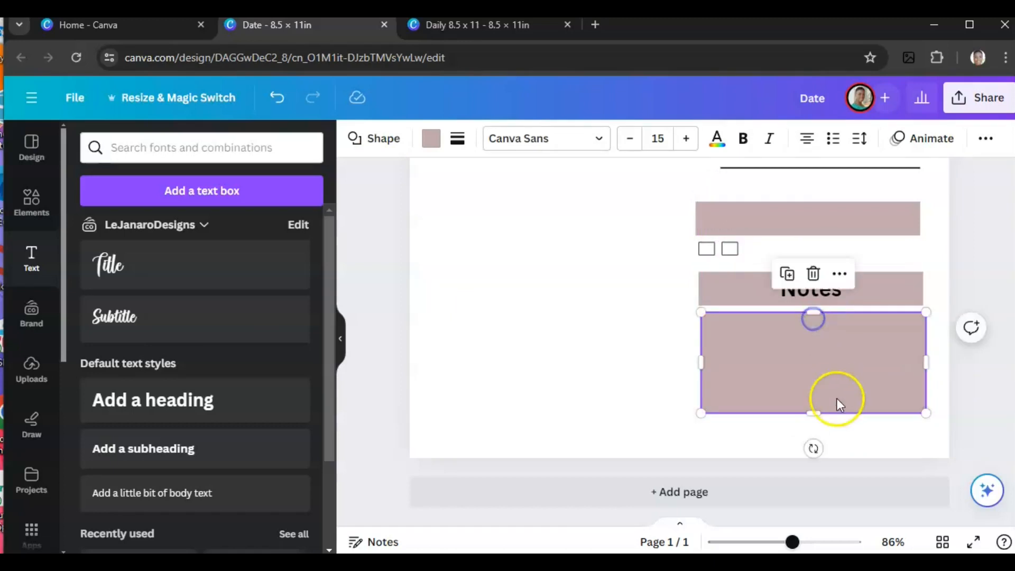
pyautogui.moveTo(813, 413); pyautogui.dragTo(811, 439)
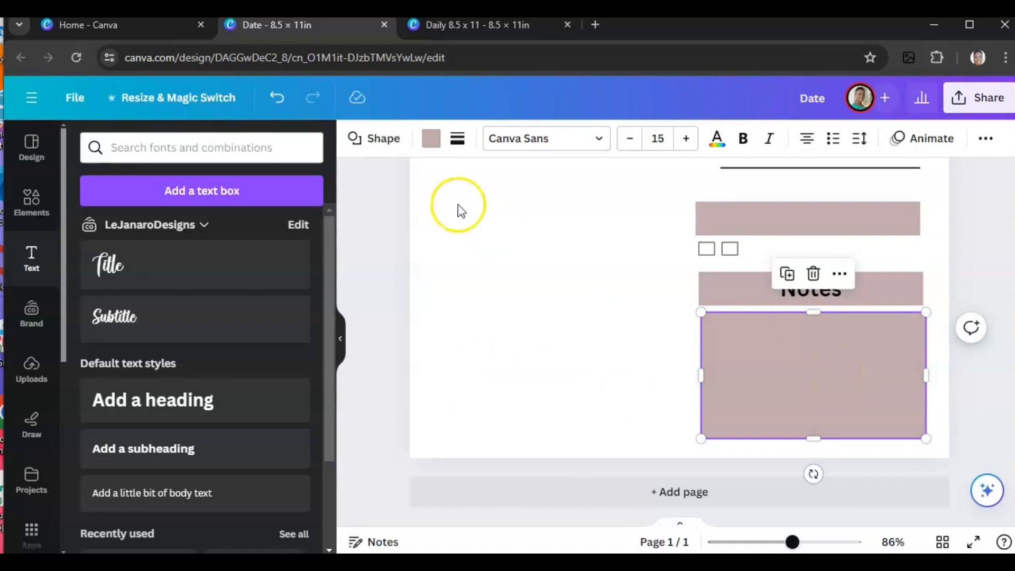
# Give the box under Notes a solid border with weight 2 and a white fill, keeping it aligned with the Notes bar
pyautogui.click(458, 141)
pyautogui.click(527, 189)
pyautogui.moveTo(467, 240); pyautogui.dragTo(464, 242)
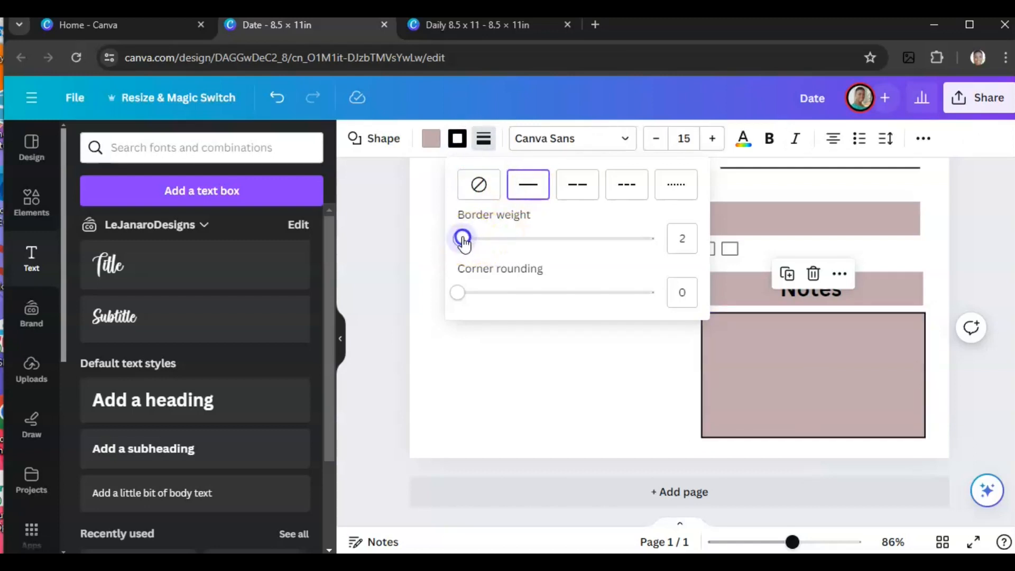
pyautogui.click(432, 139)
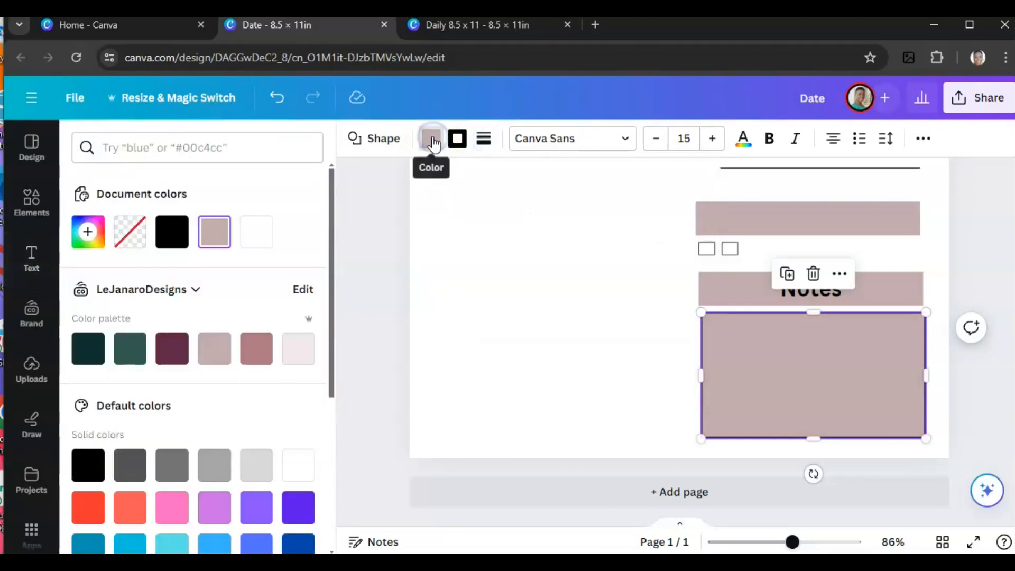
pyautogui.click(267, 231)
pyautogui.click(559, 351)
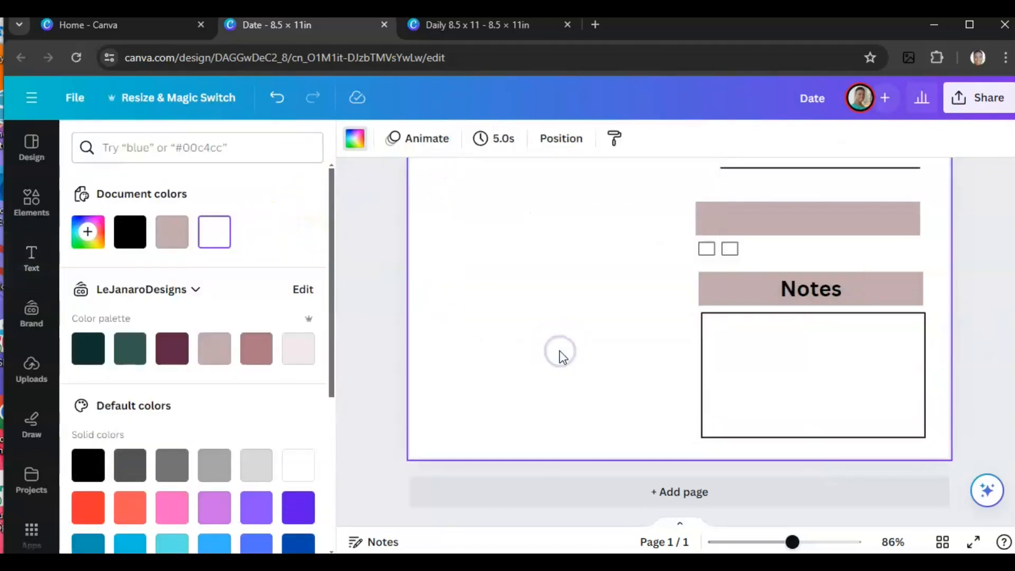
pyautogui.moveTo(757, 360); pyautogui.dragTo(766, 360)
# Shorten the grouped Meal Plan lines from their left end to make room for meal labels
pyautogui.moveTo(793, 542); pyautogui.dragTo(756, 543)
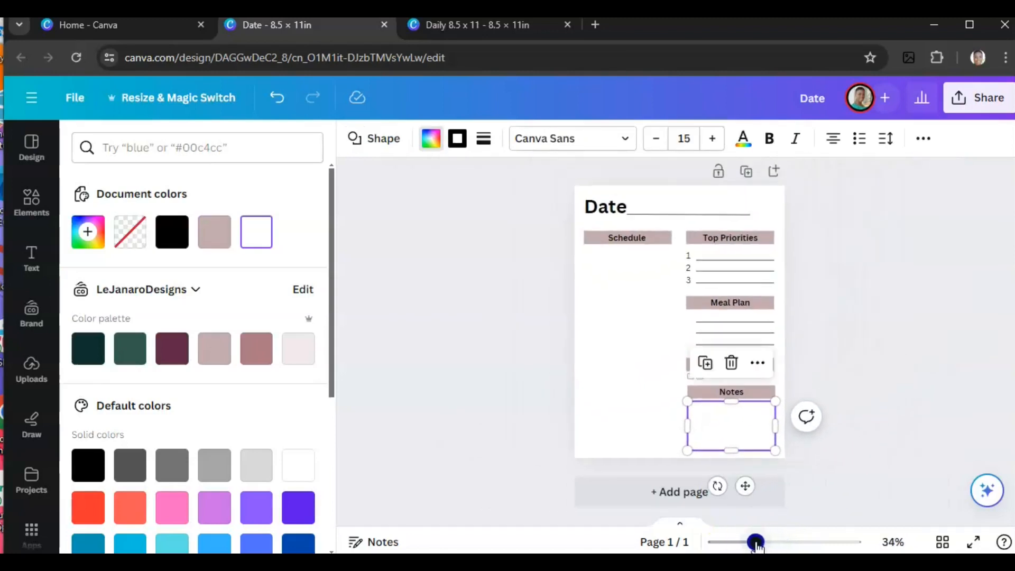
pyautogui.click(519, 385)
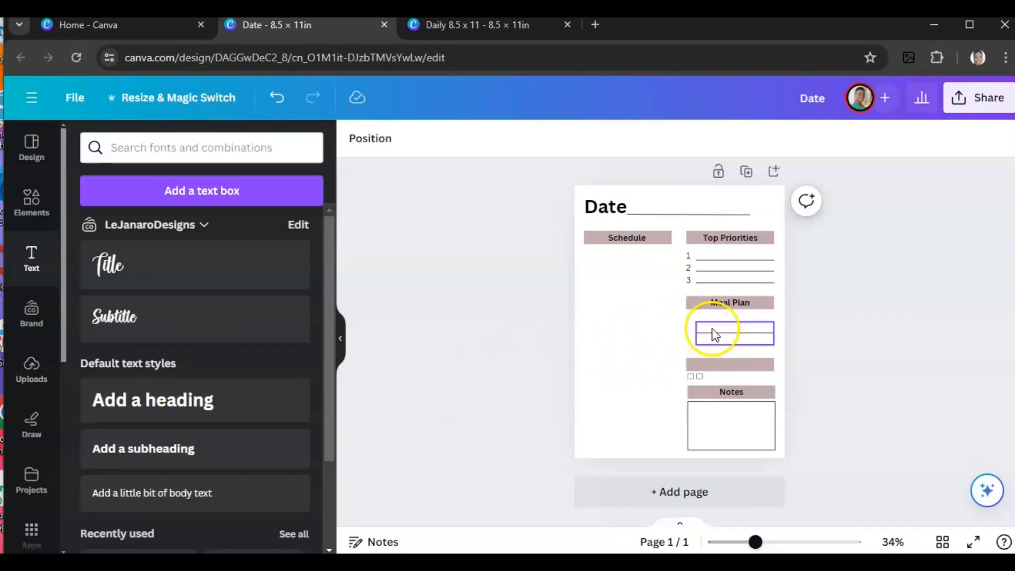
pyautogui.moveTo(696, 334); pyautogui.dragTo(717, 334)
pyautogui.click(607, 340)
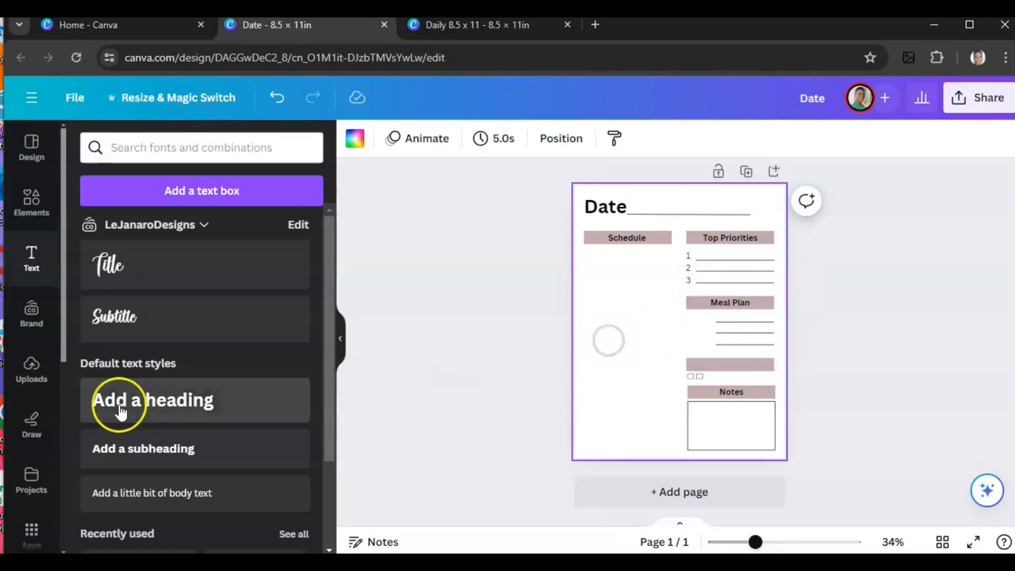
# Add a body text label "Breakfast" and move it beside the first Meal Plan line
pyautogui.click(153, 494)
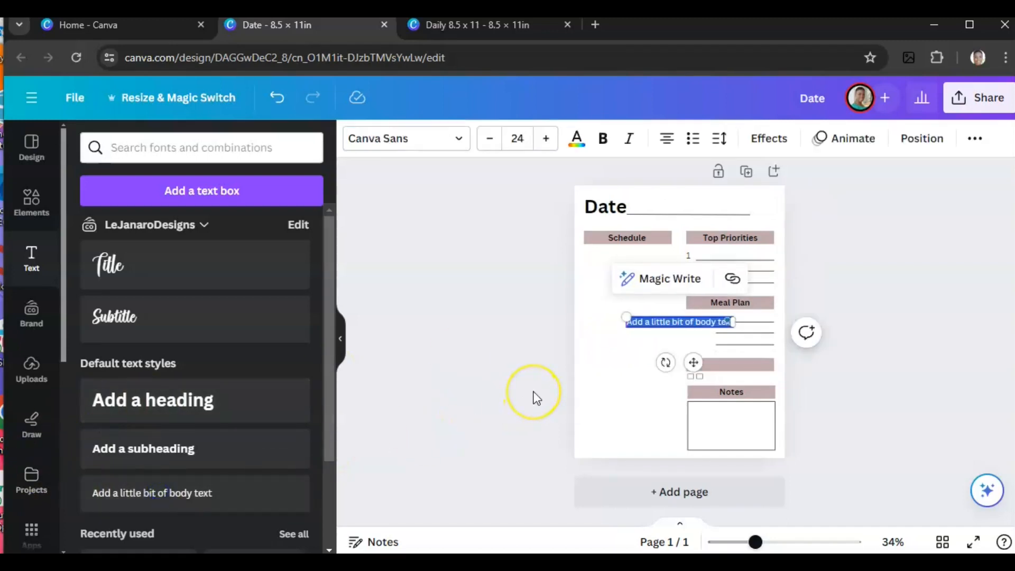
pyautogui.write('Brea')
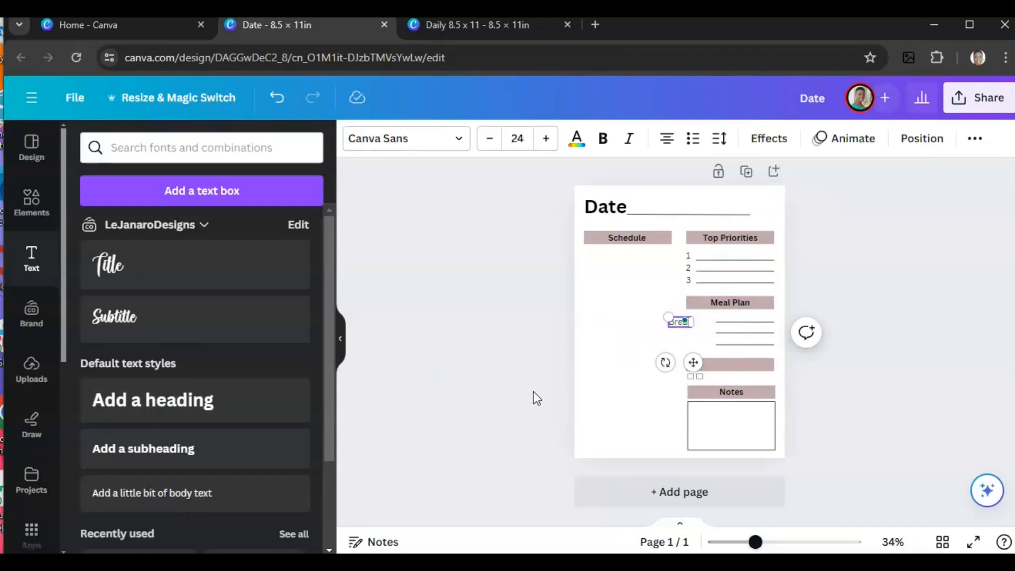
pyautogui.write('kfas')
pyautogui.click(603, 392)
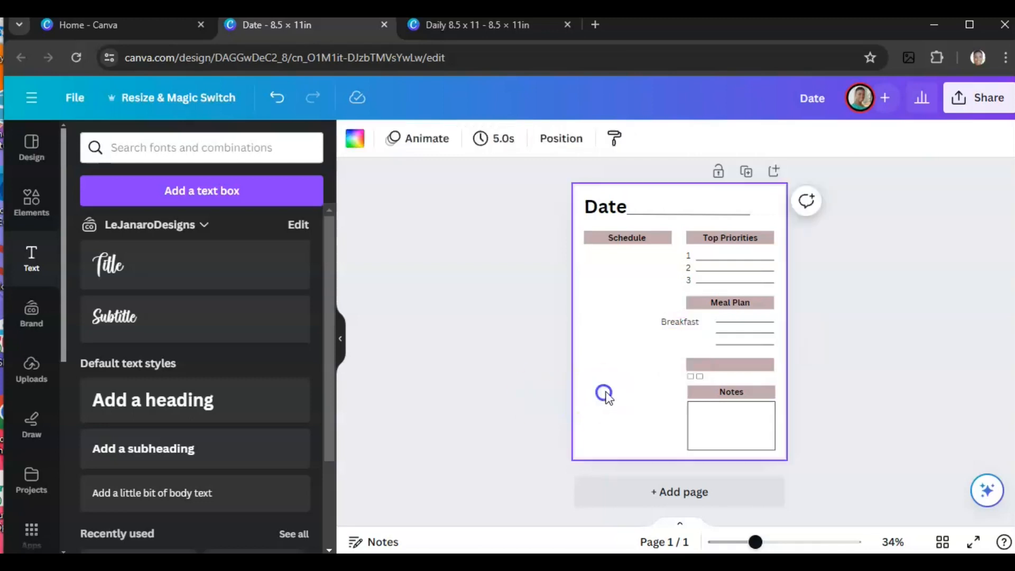
pyautogui.moveTo(689, 320); pyautogui.dragTo(705, 323)
pyautogui.click(637, 365)
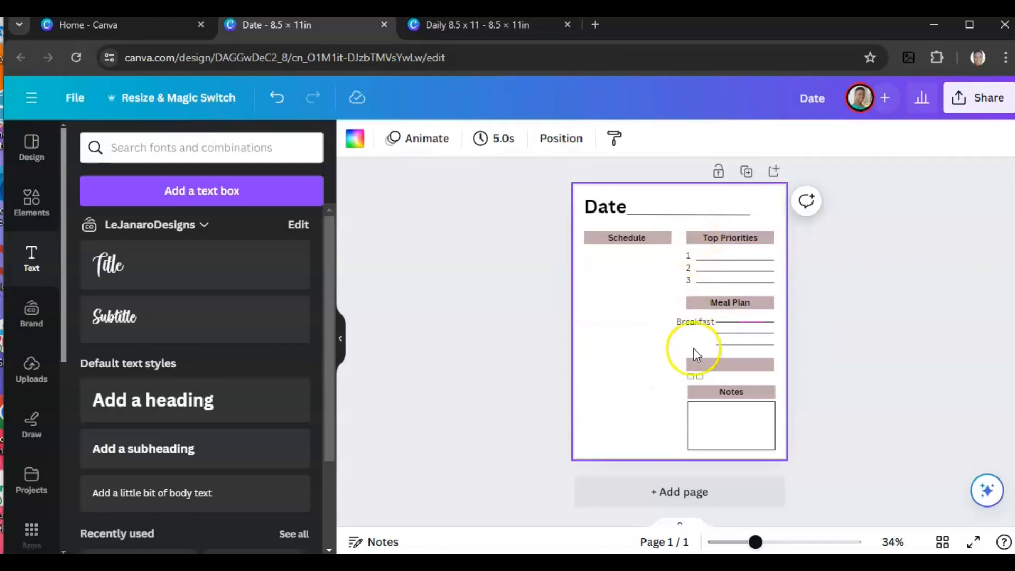
# Reduce the "Breakfast" label to size 19 and align it with the left edge of the Meal Plan bar
pyautogui.click(695, 321)
pyautogui.click(495, 142)
pyautogui.click(495, 142)
pyautogui.click(495, 142)
pyautogui.click(495, 142)
pyautogui.click(495, 141)
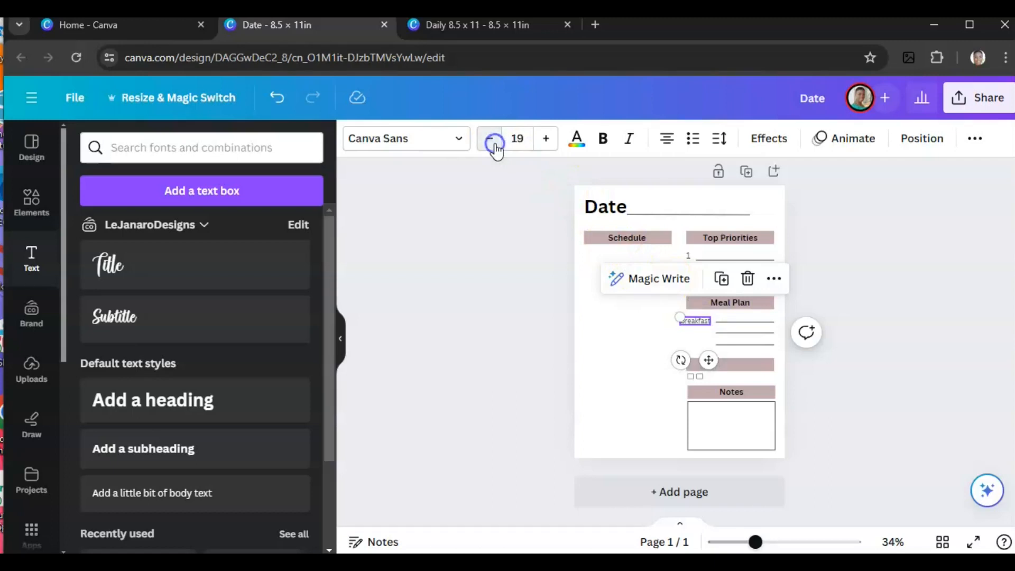
pyautogui.click(606, 341)
pyautogui.moveTo(693, 322); pyautogui.dragTo(695, 321)
pyautogui.click(616, 365)
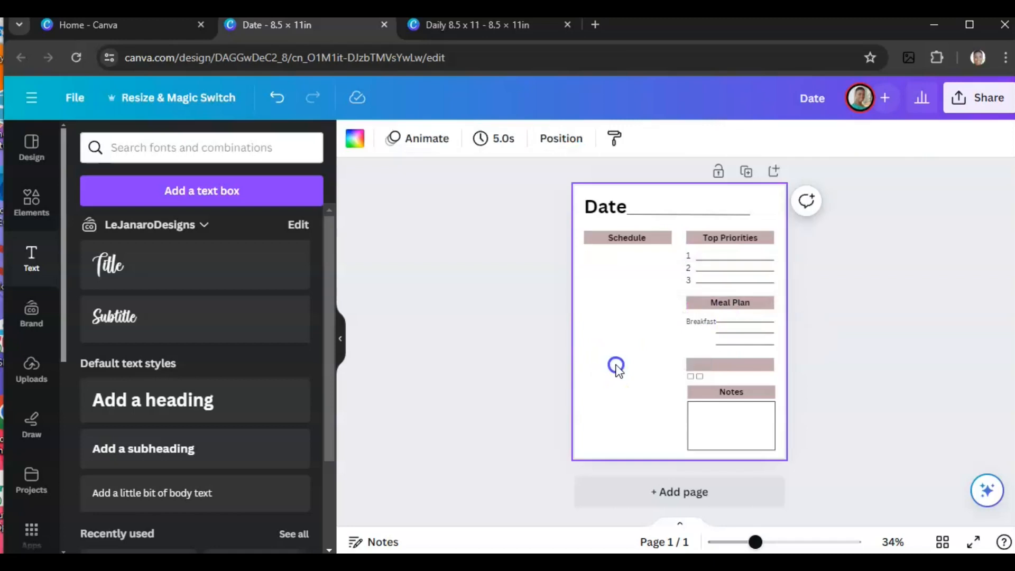
# Shorten the Meal Plan line group slightly more from the left to leave a gap after "Breakfast"
pyautogui.click(738, 332)
pyautogui.moveTo(716, 333); pyautogui.dragTo(721, 334)
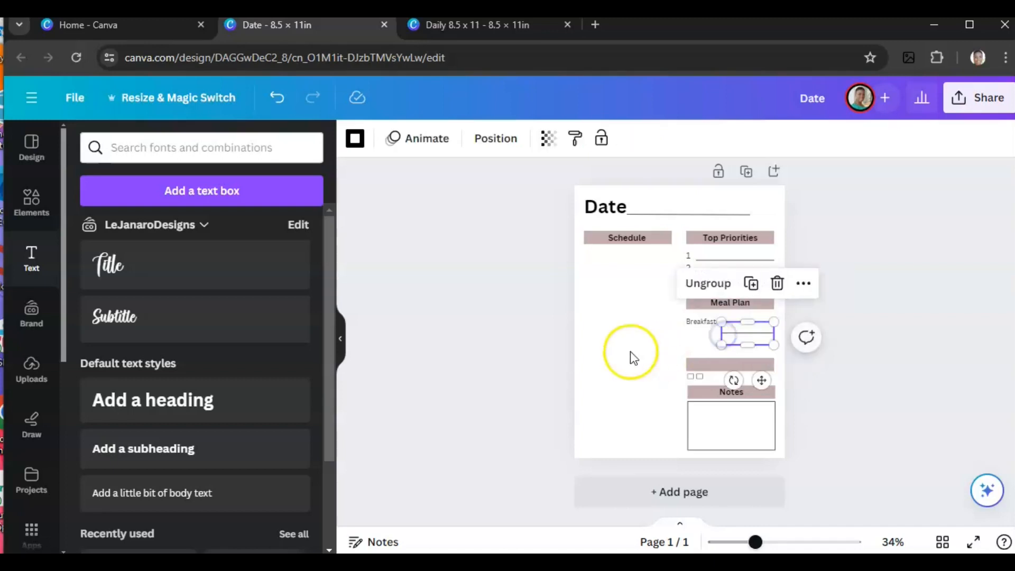
pyautogui.click(631, 351)
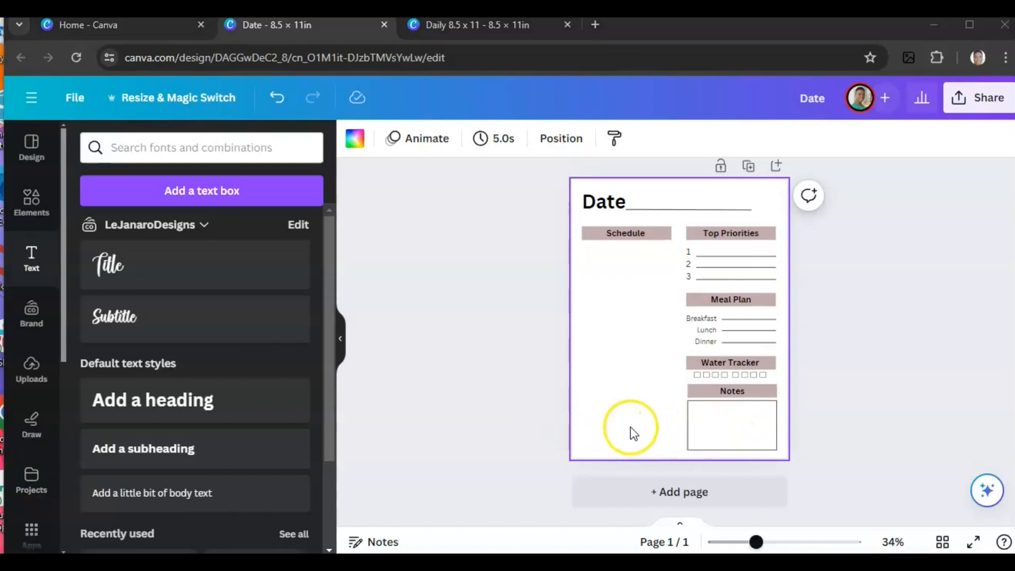
# Duplicate the Notes box, place the copy at the bottom of the Schedule column and reduce its height to about half
pyautogui.click(744, 430)
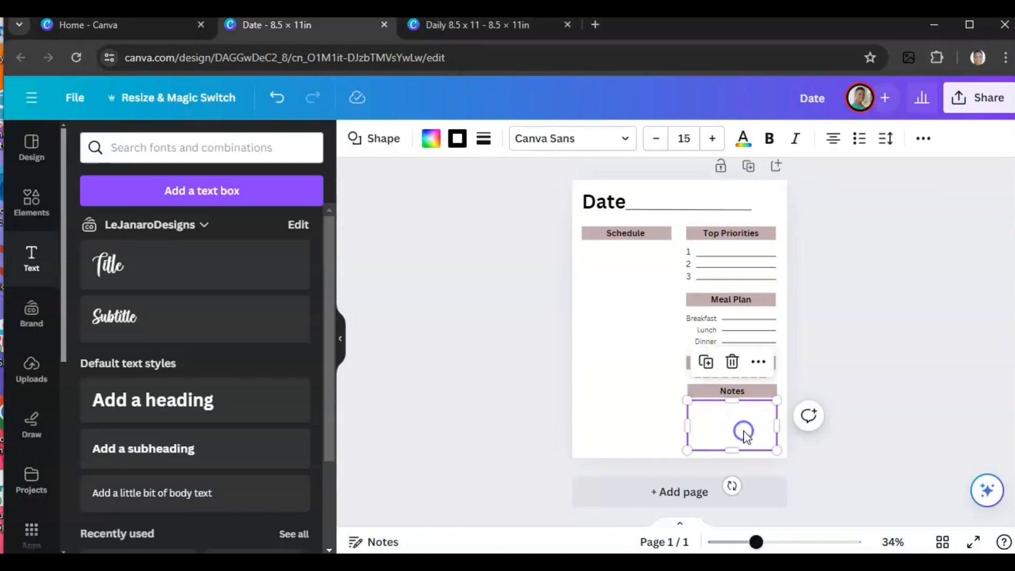
pyautogui.click(707, 362)
pyautogui.moveTo(730, 444); pyautogui.dragTo(628, 419)
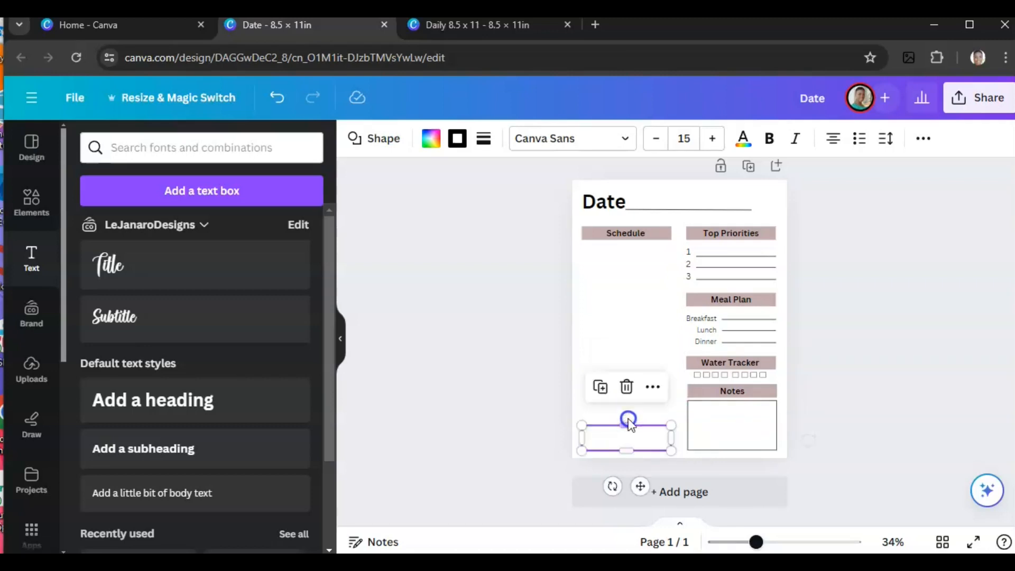
pyautogui.click(487, 434)
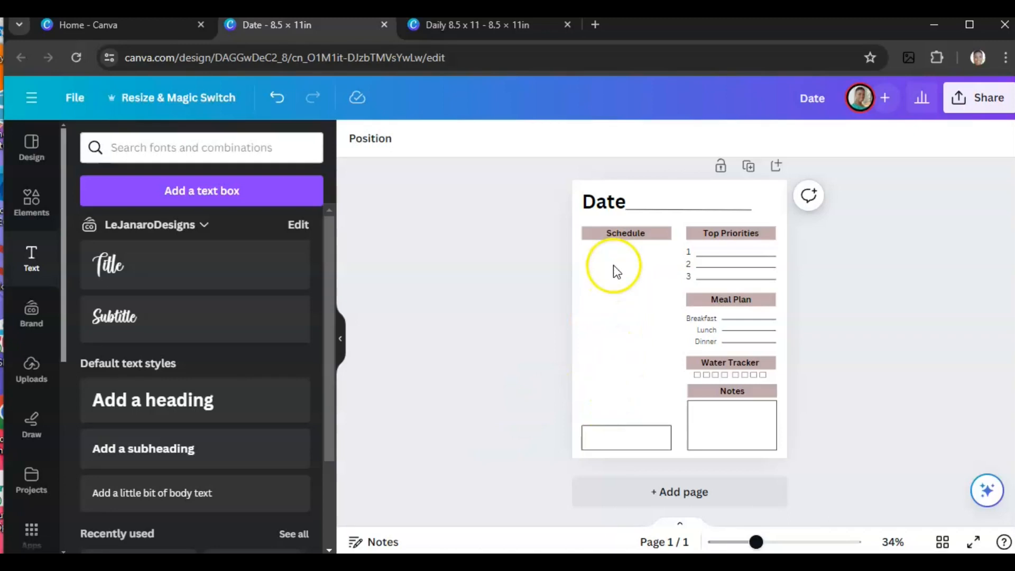
pyautogui.click(717, 256)
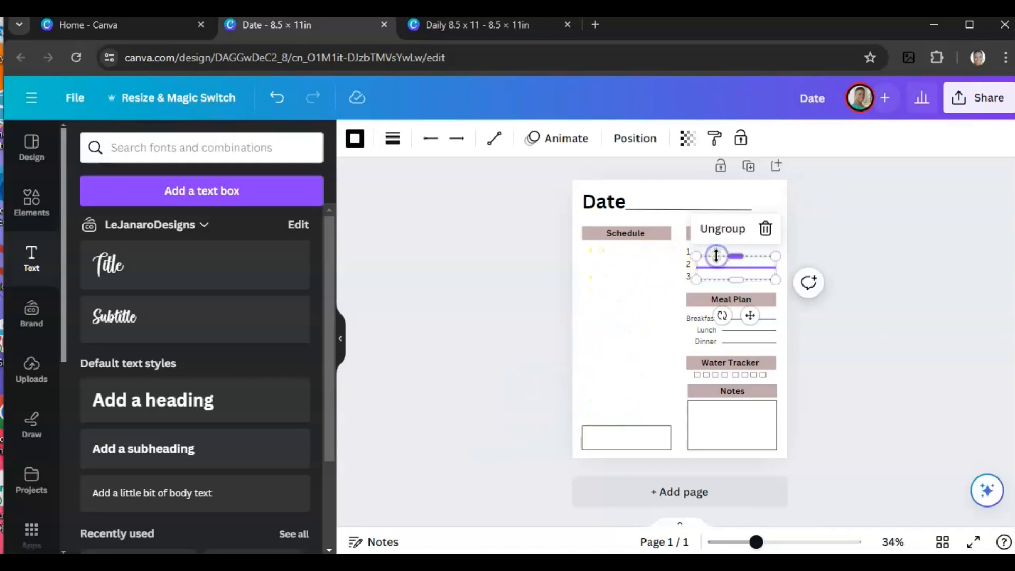
pyautogui.click(648, 296)
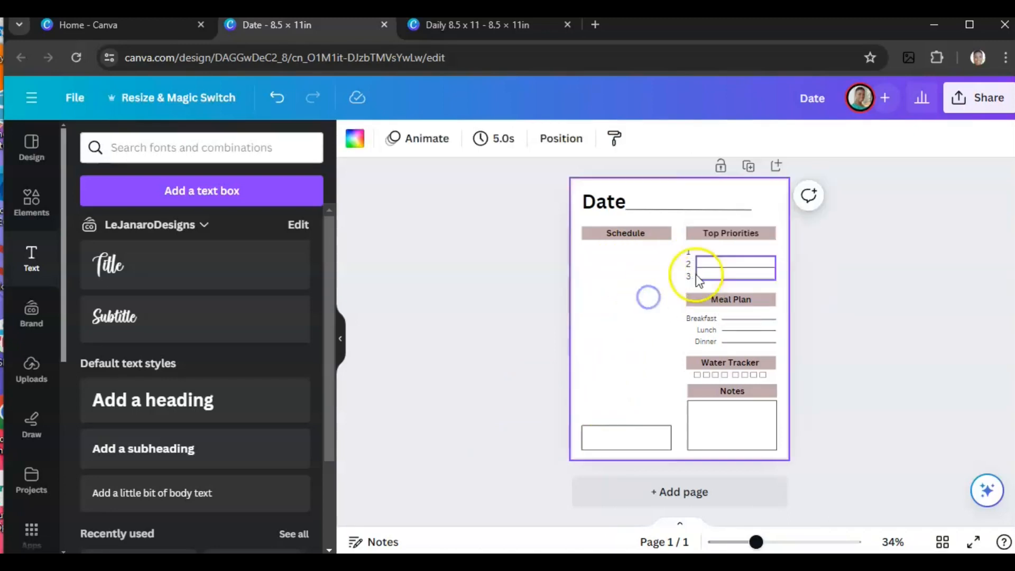
# Duplicate the Top Priorities line group and place the copy directly under the Schedule bar
pyautogui.click(715, 253)
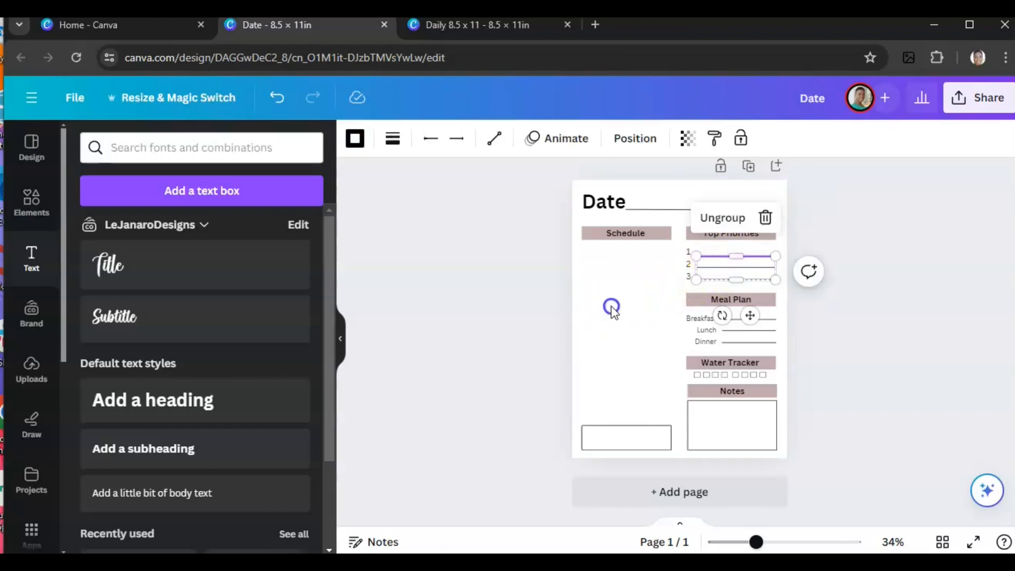
pyautogui.click(607, 306)
pyautogui.click(711, 266)
pyautogui.click(626, 308)
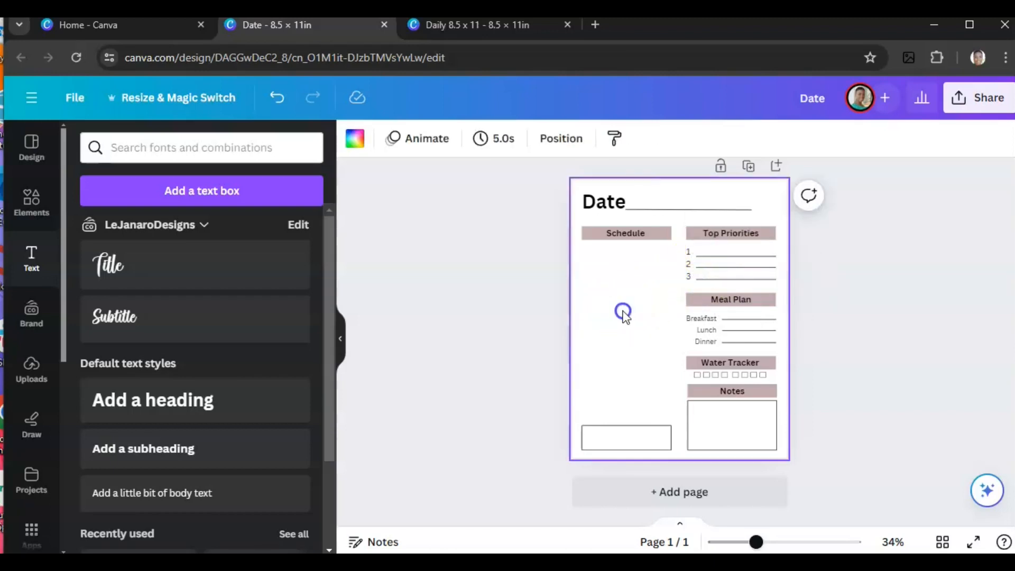
pyautogui.click(763, 264)
pyautogui.click(739, 222)
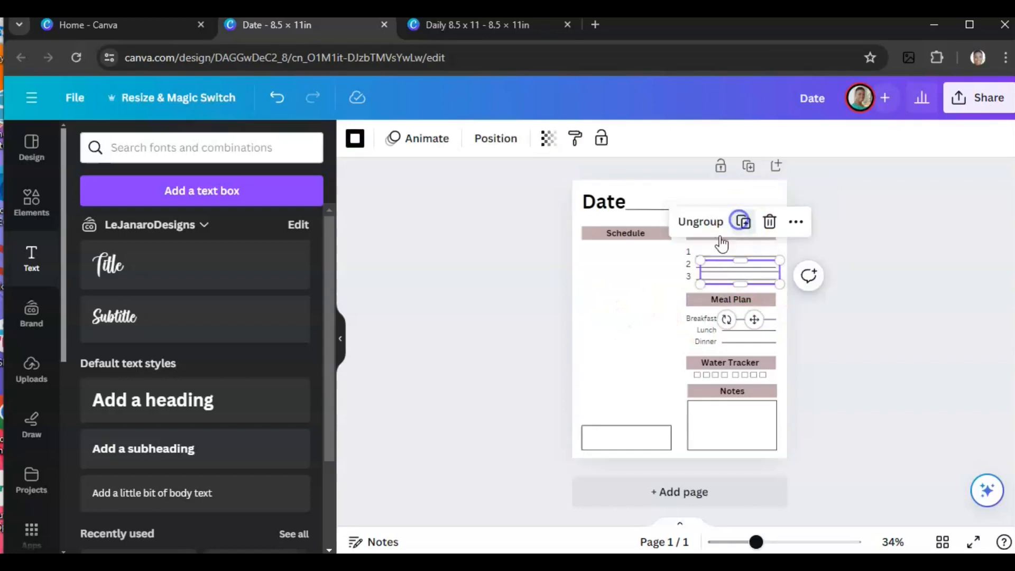
pyautogui.moveTo(728, 277); pyautogui.dragTo(617, 264)
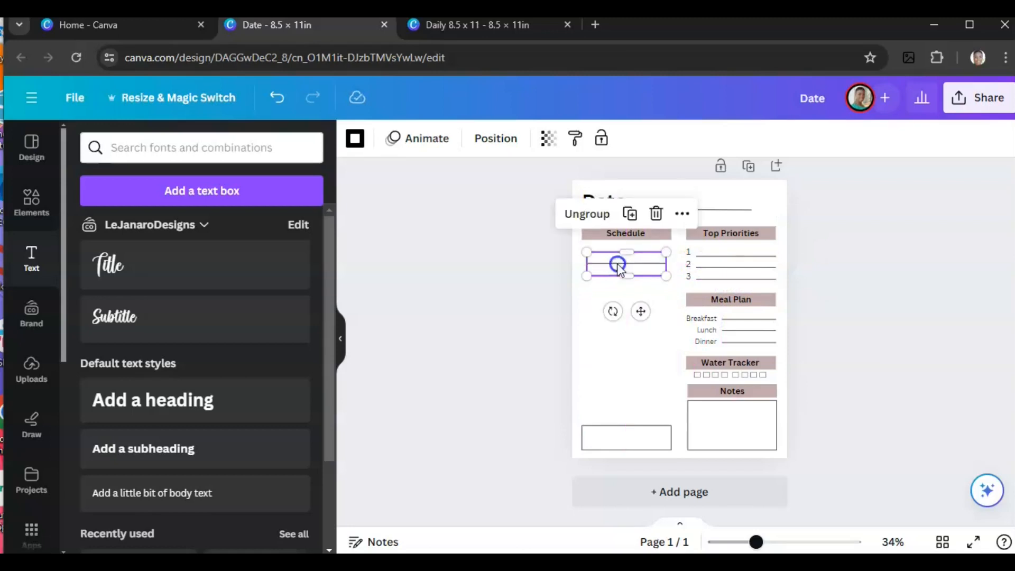
# Duplicate the Schedule line group four times, stacking the copies down the column to just above the bottom box
pyautogui.click(633, 223)
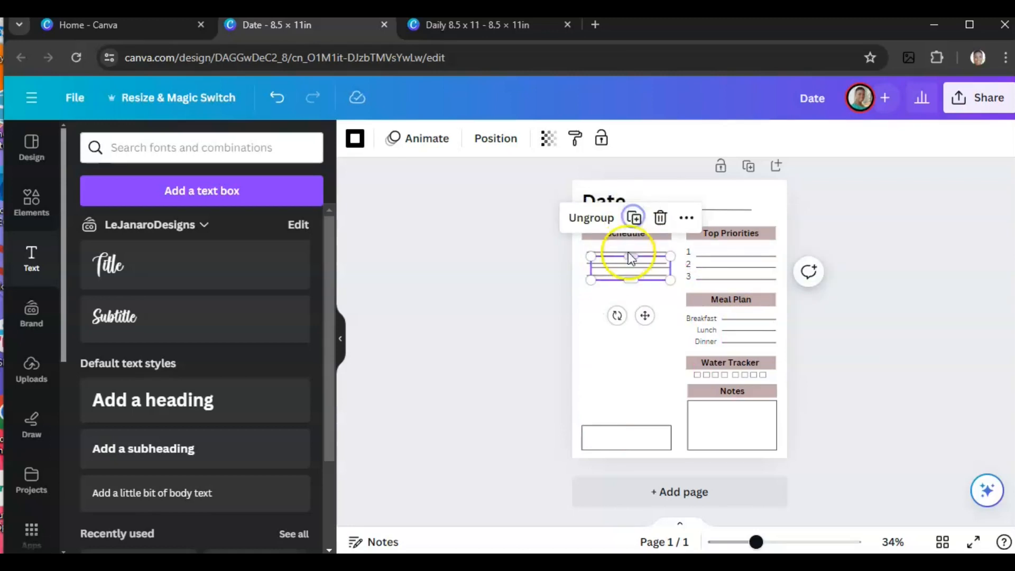
pyautogui.moveTo(627, 267); pyautogui.dragTo(624, 294)
pyautogui.click(631, 242)
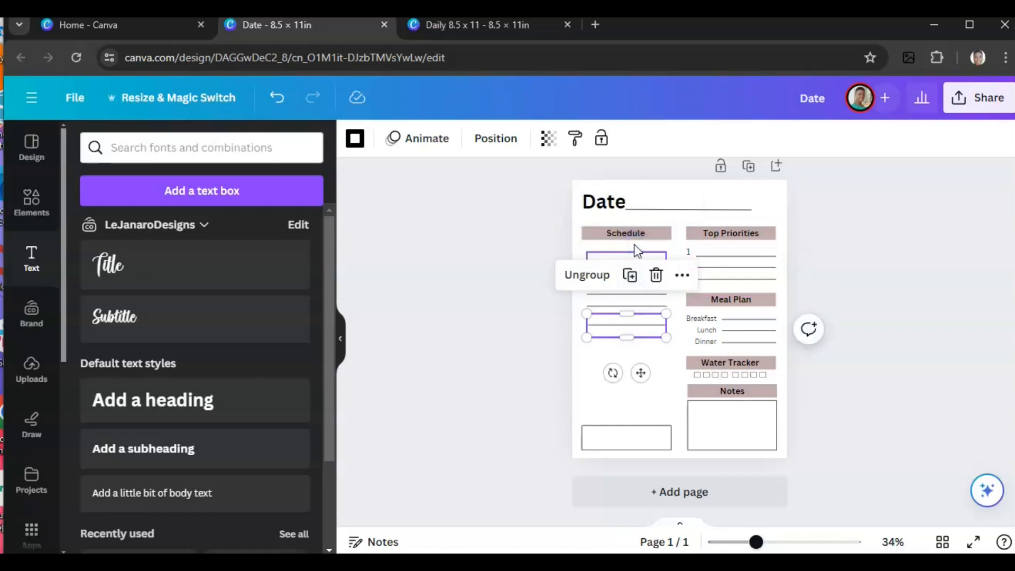
pyautogui.click(633, 280)
pyautogui.click(633, 311)
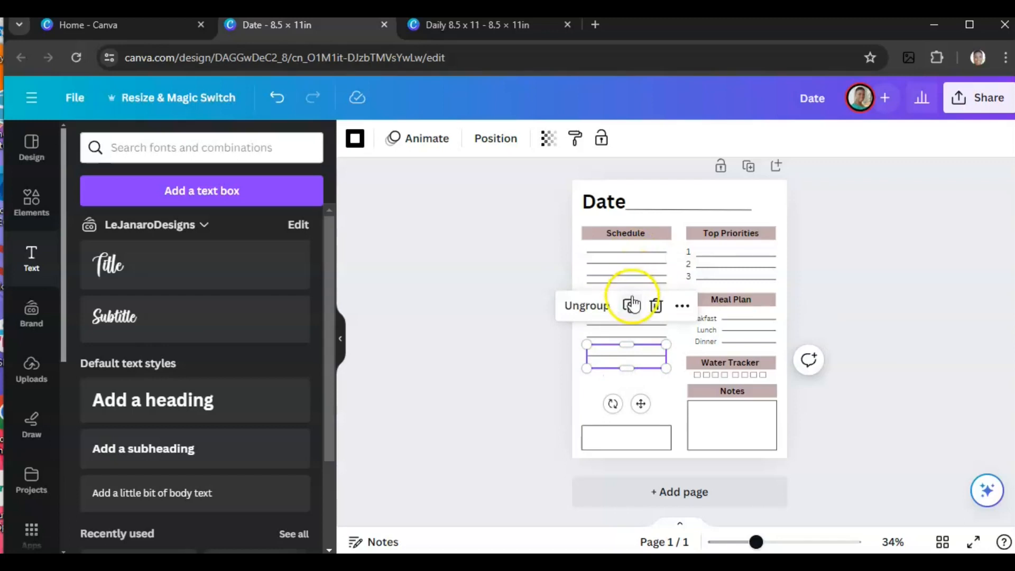
pyautogui.click(517, 397)
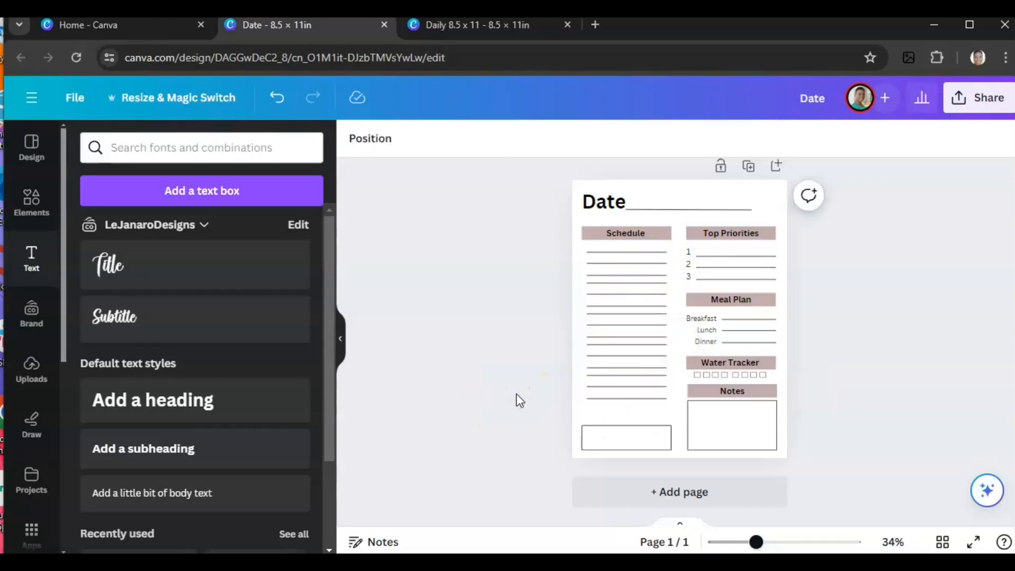
pyautogui.click(601, 402)
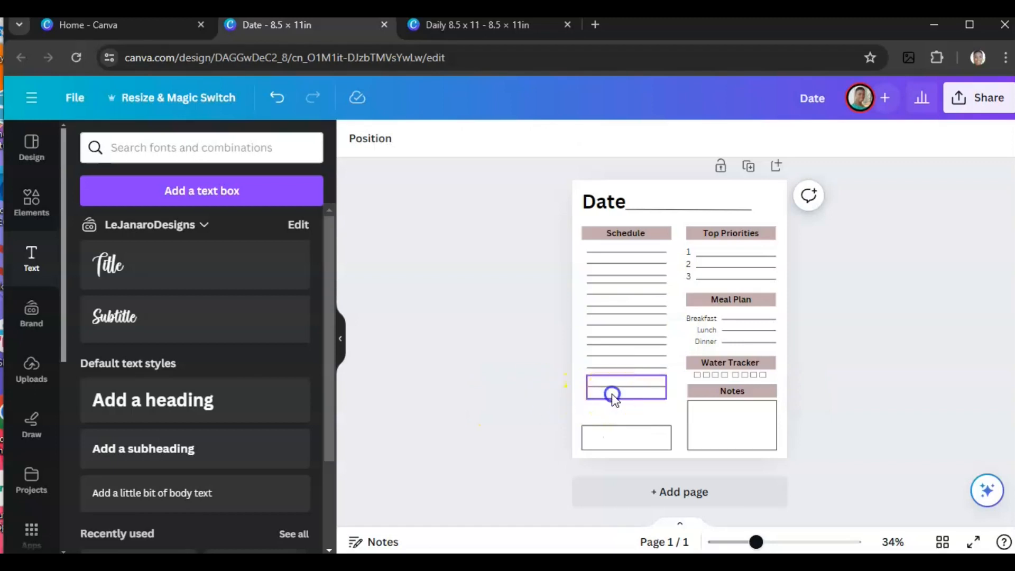
pyautogui.click(612, 398)
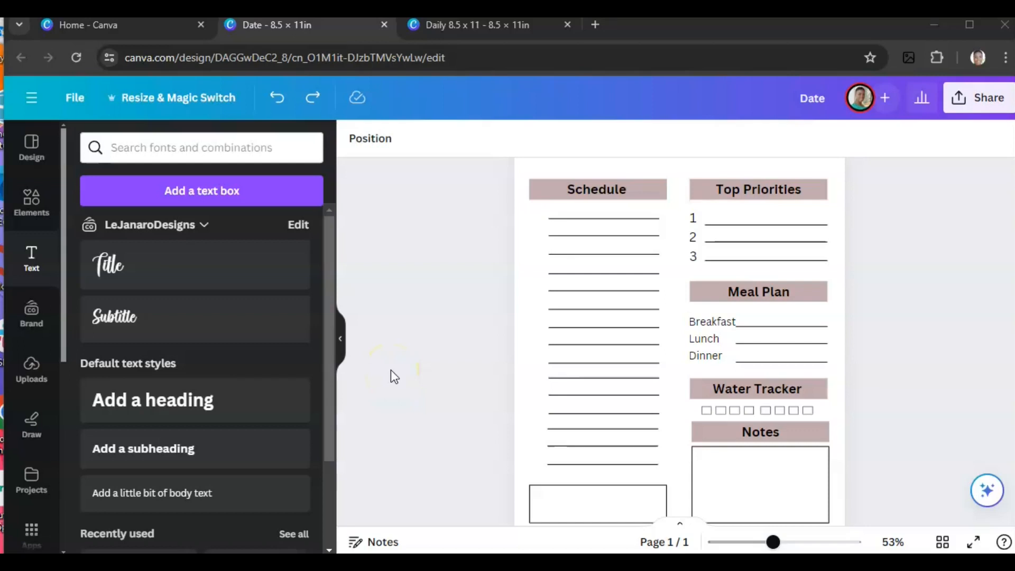
# Select all five Schedule line groups and tidy them up so they are aligned and evenly spaced
pyautogui.moveTo(534, 217); pyautogui.dragTo(585, 451)
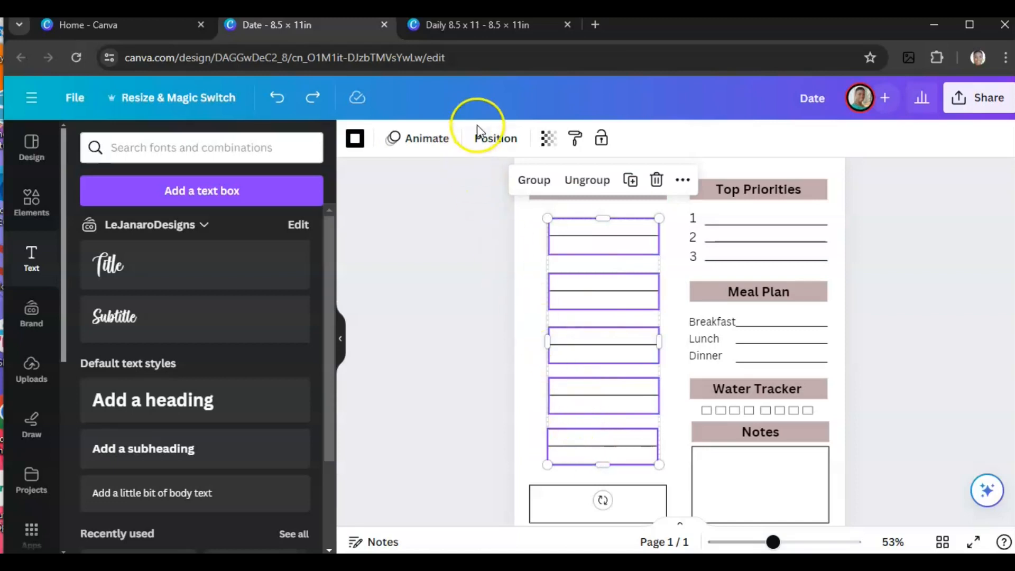
pyautogui.click(494, 138)
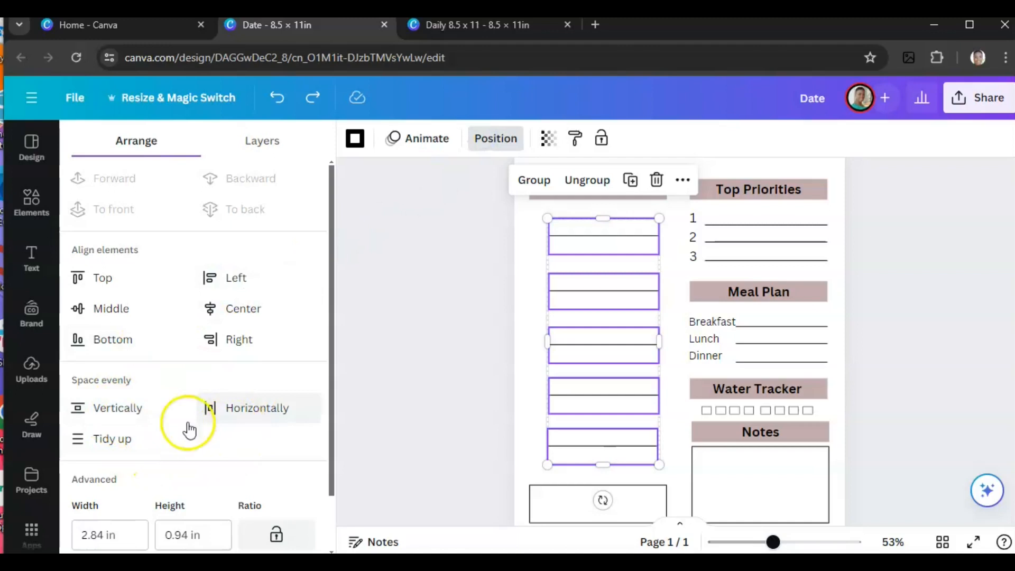
pyautogui.click(116, 442)
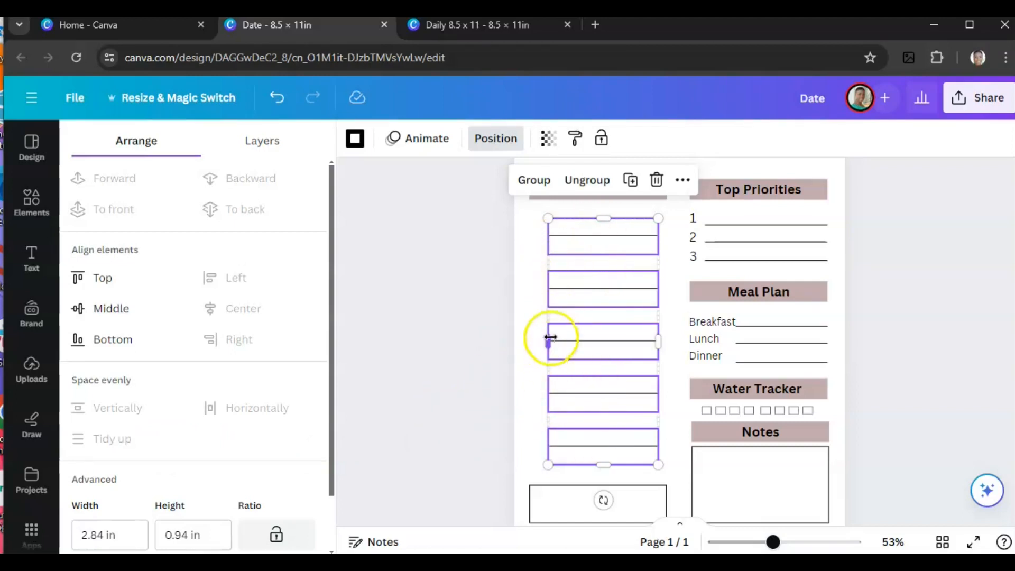
pyautogui.click(440, 423)
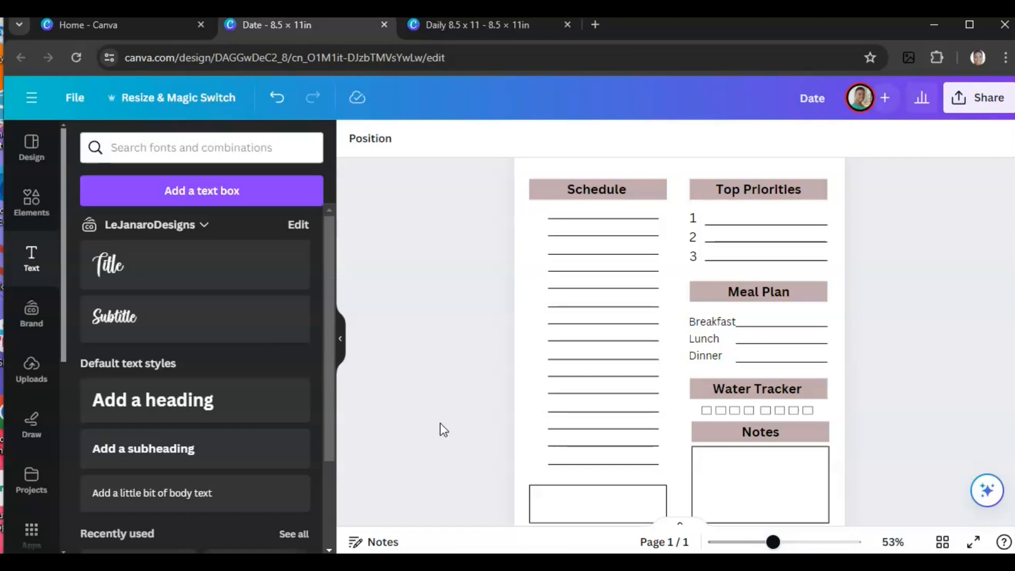
# Add a body text label reading "6 am"
pyautogui.click(503, 256)
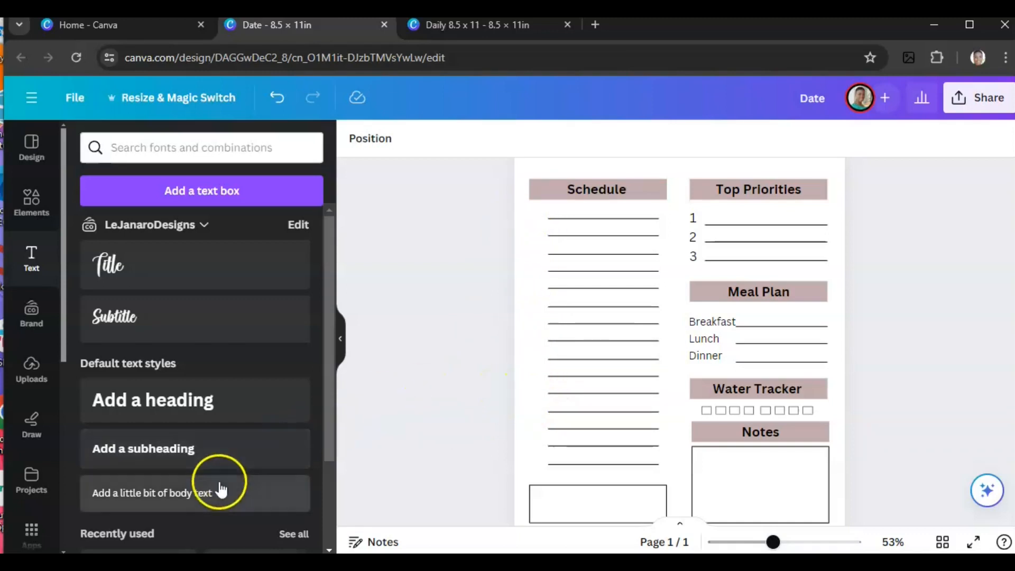
pyautogui.click(175, 498)
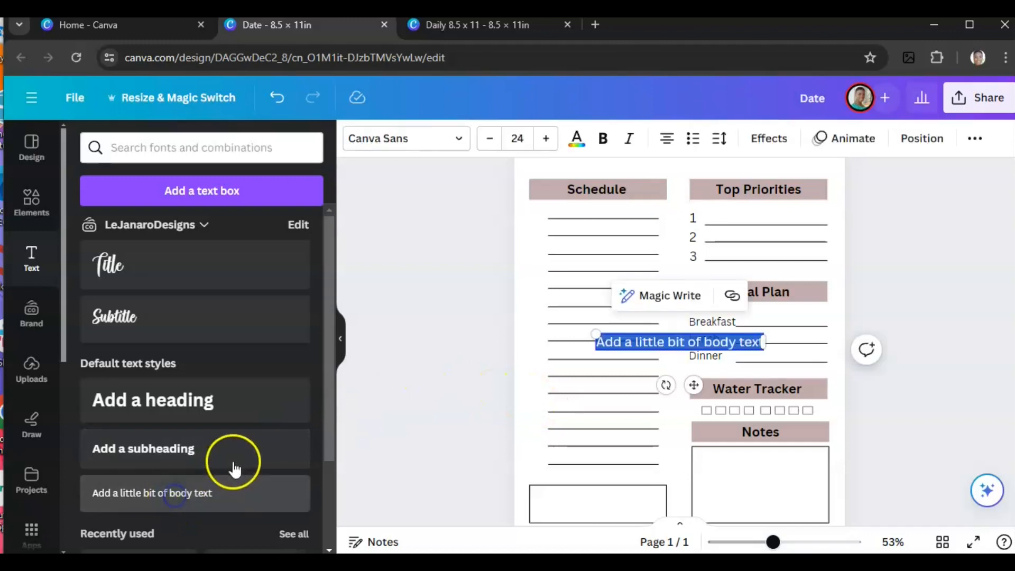
pyautogui.press('BackSpace')
pyautogui.write('6 am')
pyautogui.click(436, 393)
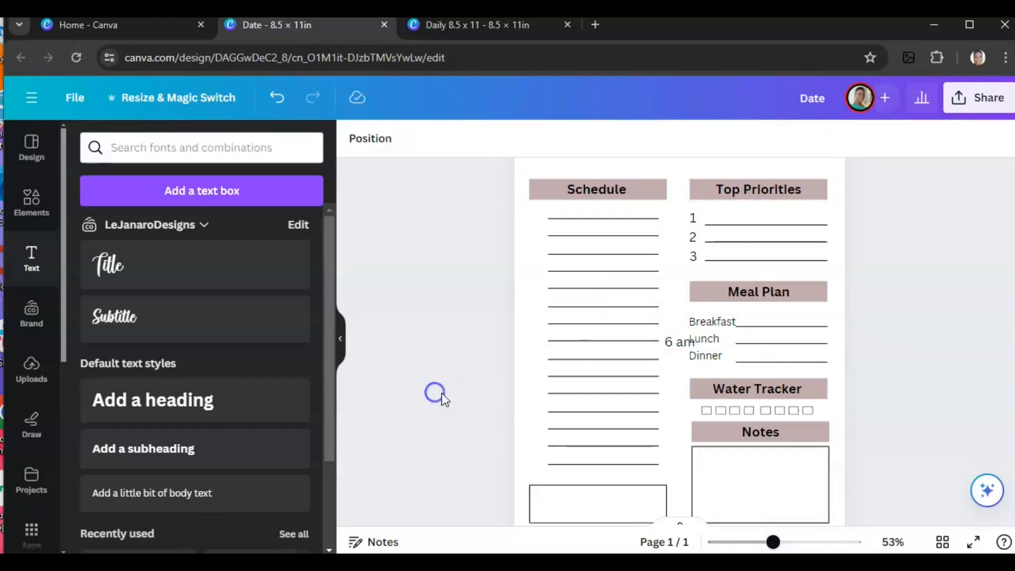
# Reduce the "6 am" label to size 14 and place it before the first Schedule line, aligned with the Schedule bar's left edge
pyautogui.moveTo(680, 342); pyautogui.dragTo(525, 218)
pyautogui.click(485, 139)
pyautogui.click(485, 139)
pyautogui.click(485, 139)
pyautogui.click(485, 139)
pyautogui.click(485, 139)
pyautogui.click(484, 139)
pyautogui.moveTo(527, 217); pyautogui.dragTo(529, 216)
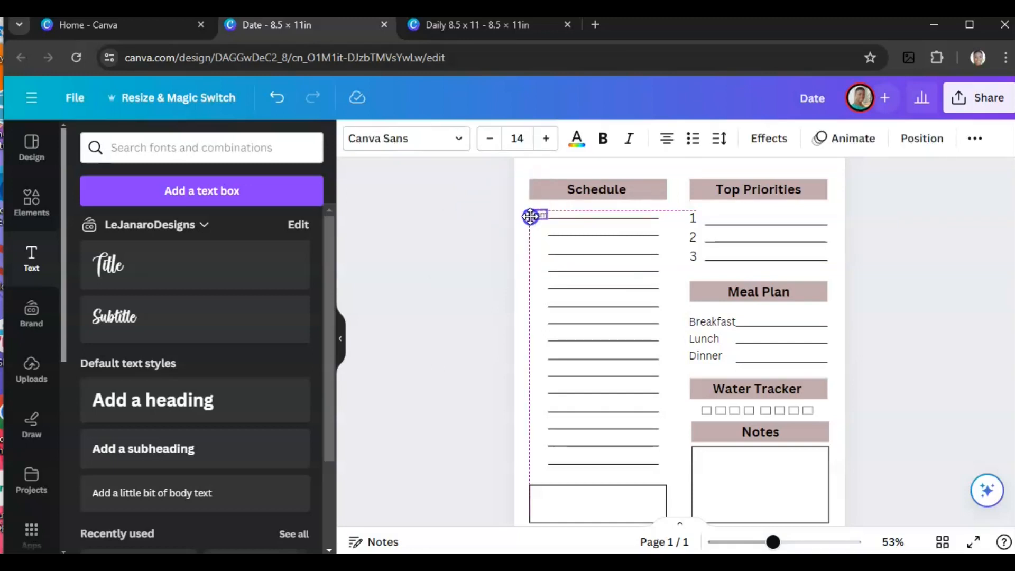
pyautogui.click(478, 242)
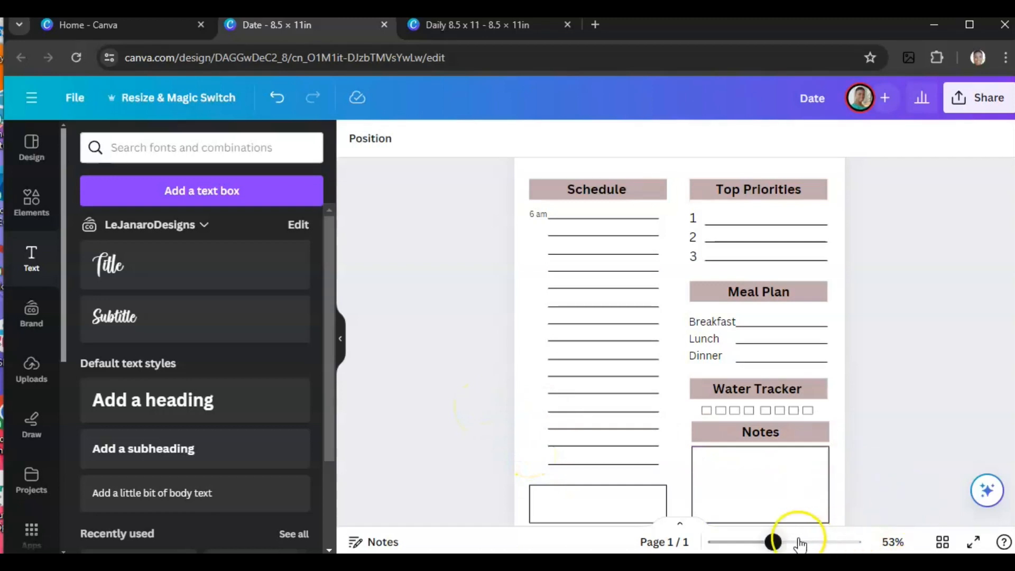
# Try moving the line after the "Date" heading slightly up and to the right, and undo the move
pyautogui.moveTo(776, 547); pyautogui.dragTo(761, 548)
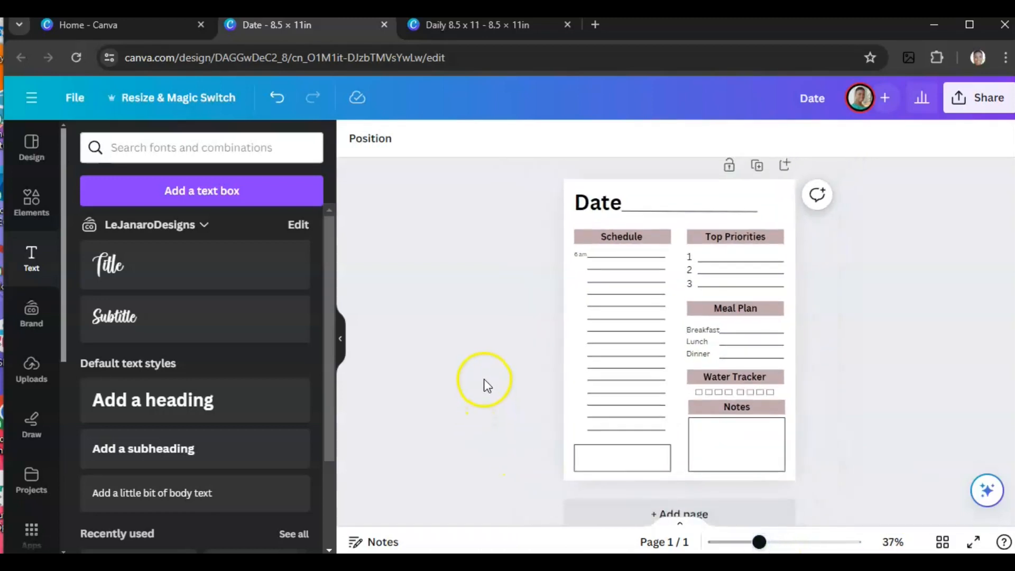
pyautogui.moveTo(686, 218); pyautogui.dragTo(717, 211)
pyautogui.click(508, 251)
pyautogui.click(276, 98)
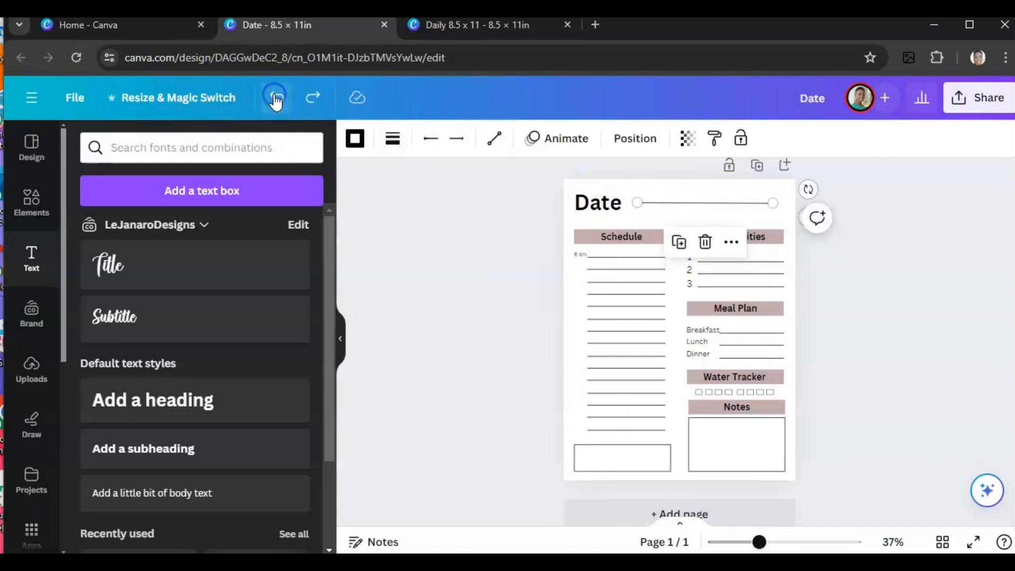
pyautogui.click(276, 98)
pyautogui.click(425, 312)
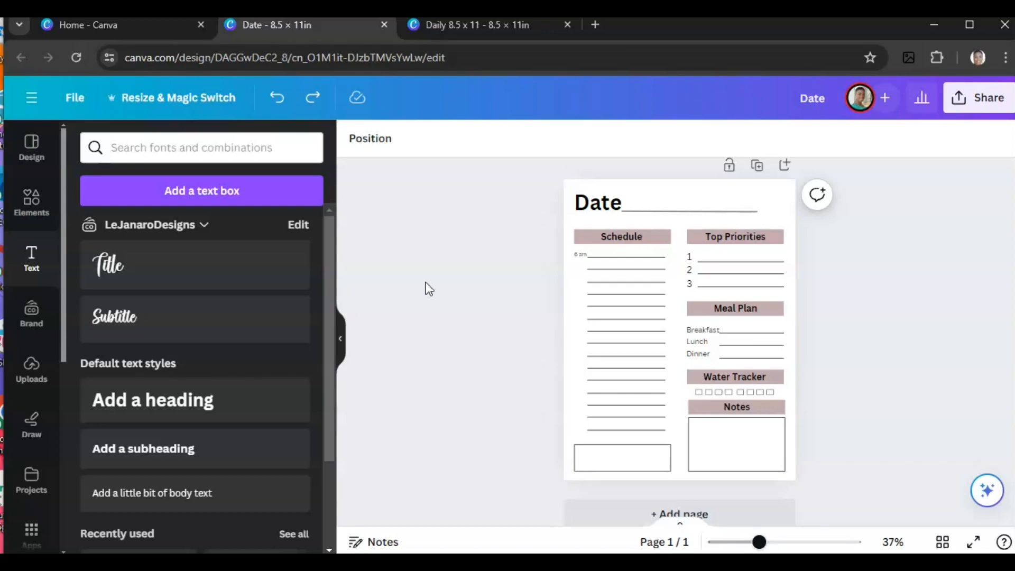
# Browse the available fonts for the "Schedule" heading, including the brand and uploaded fonts, without applying one
pyautogui.doubleClick(627, 238)
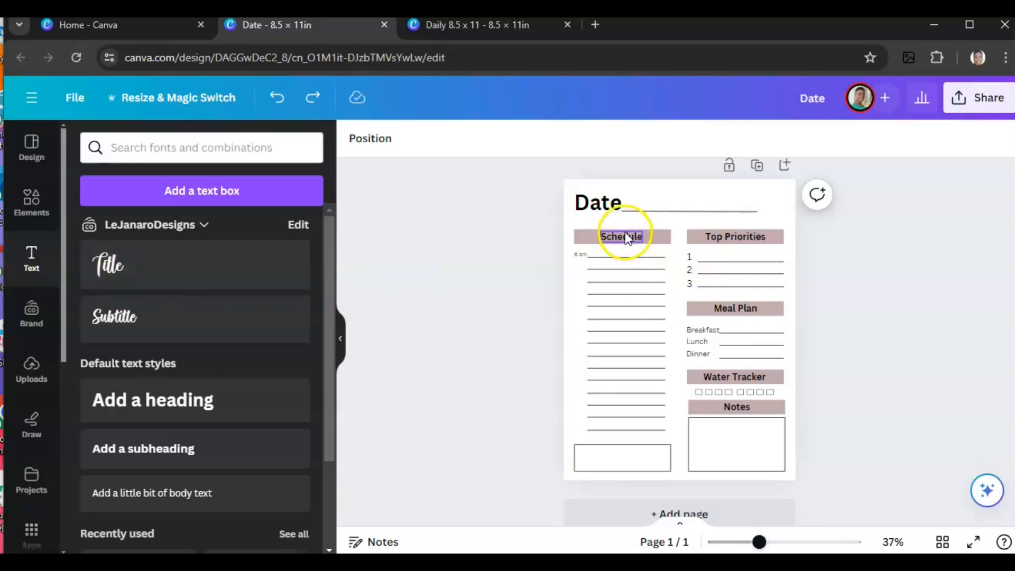
pyautogui.click(452, 144)
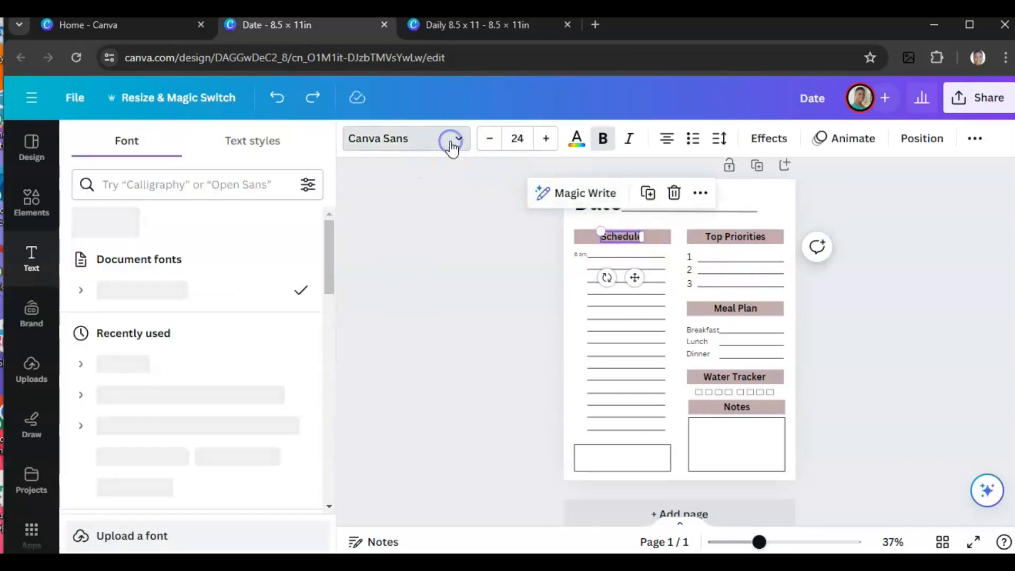
pyautogui.scroll(-5, 245, 378)
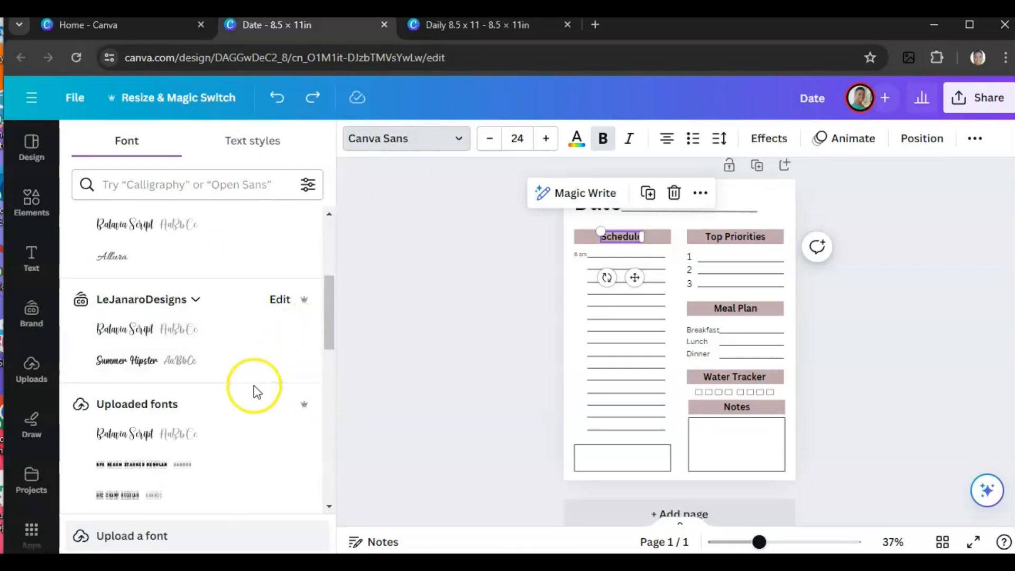
pyautogui.scroll(-2, 255, 392)
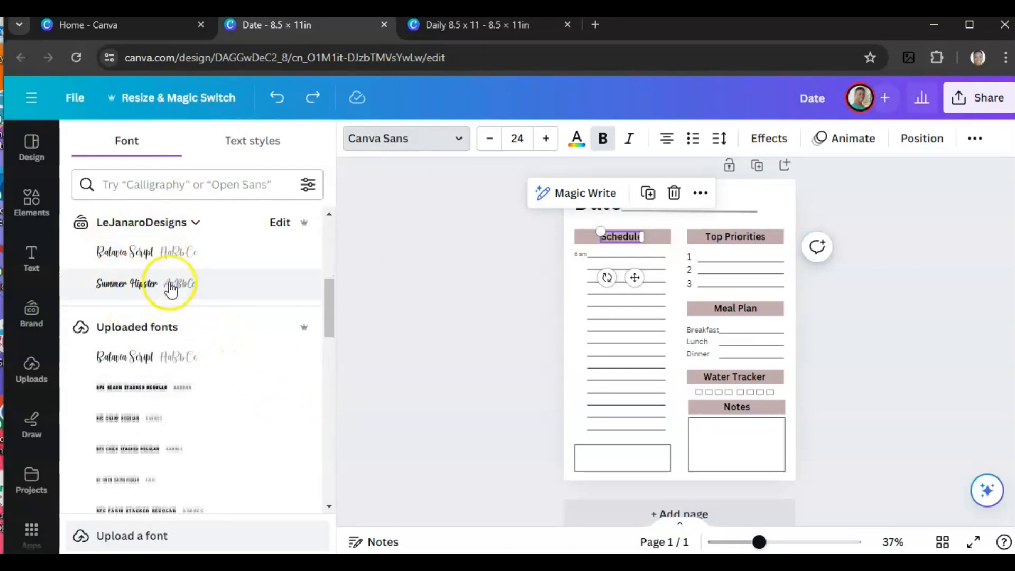
pyautogui.scroll(-4, 169, 415)
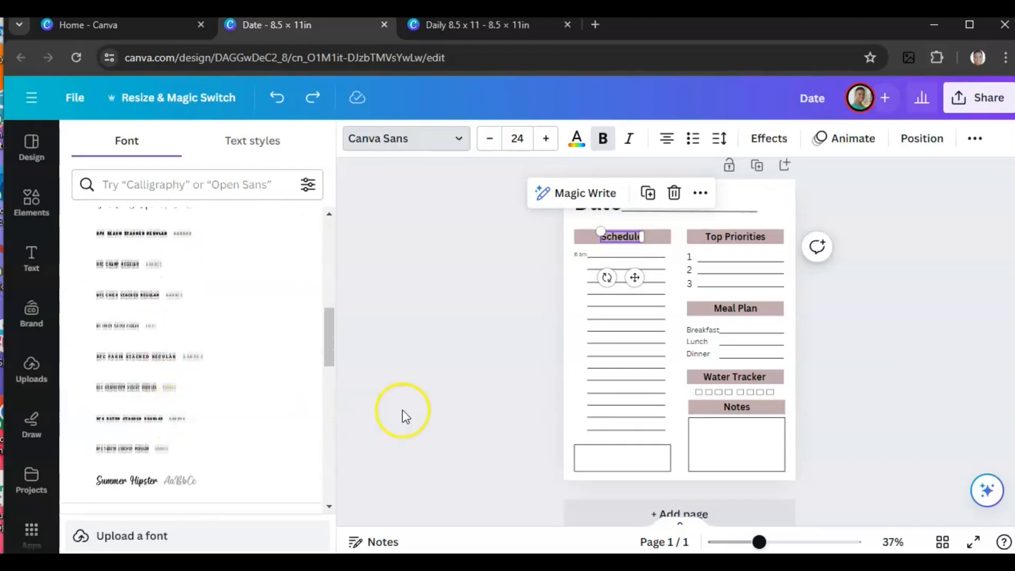
pyautogui.click(432, 404)
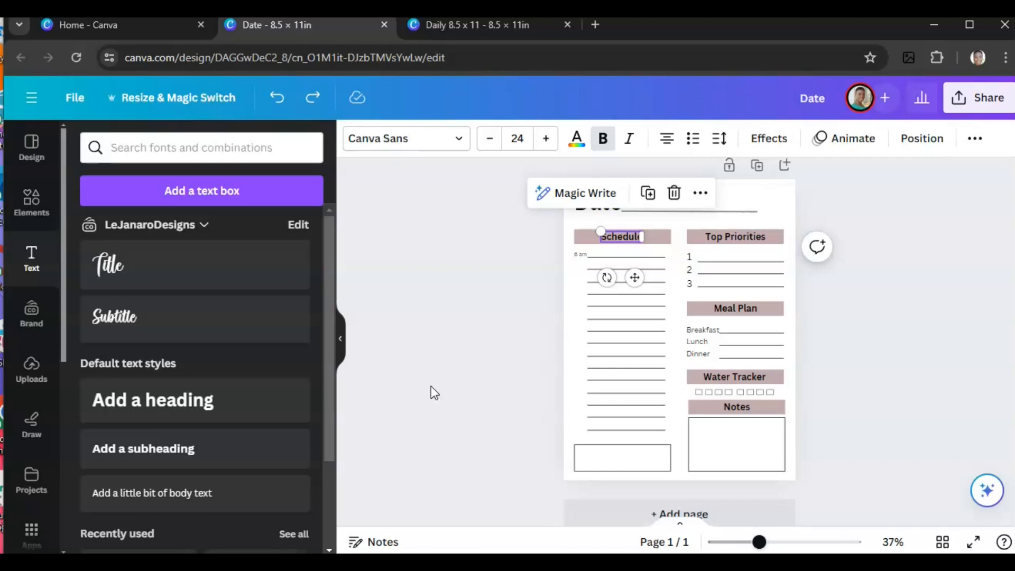
pyautogui.click(432, 388)
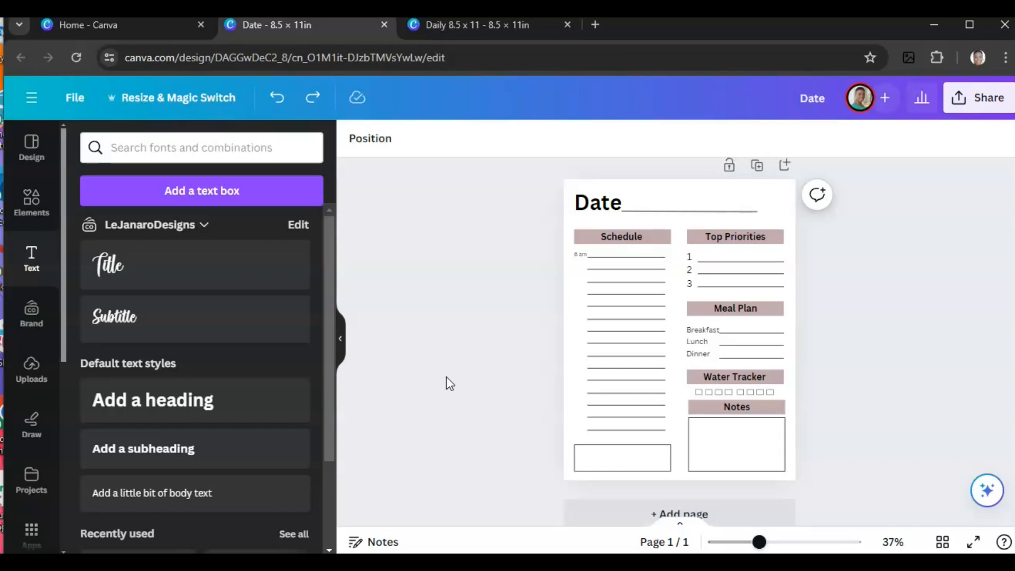
# Review page 2 of the existing "Daily 8.5 x 11" planner as a reference and return to the "Date" design
pyautogui.click(545, 360)
pyautogui.click(478, 22)
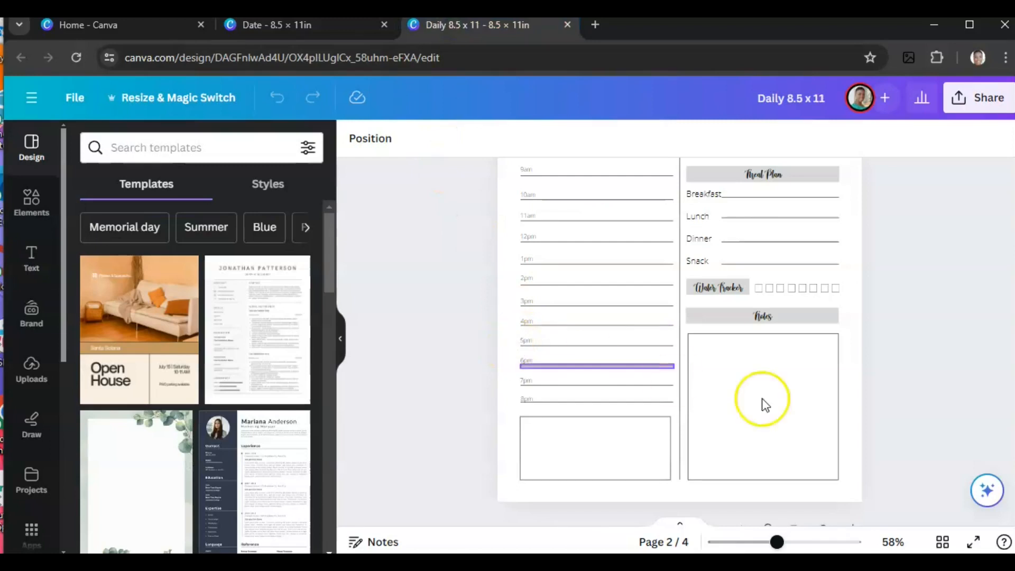
pyautogui.scroll(5, 937, 444)
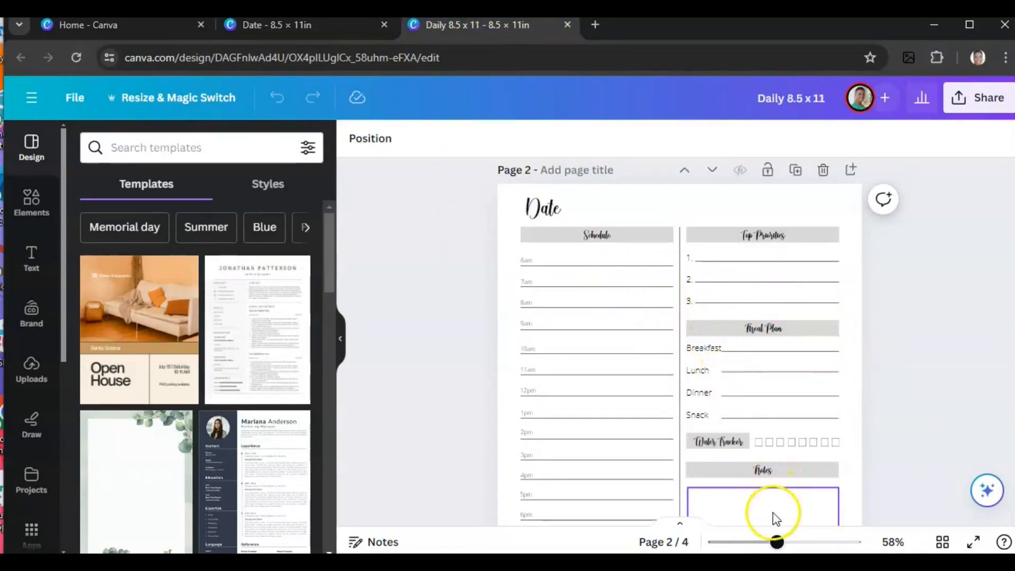
pyautogui.moveTo(777, 542); pyautogui.dragTo(768, 543)
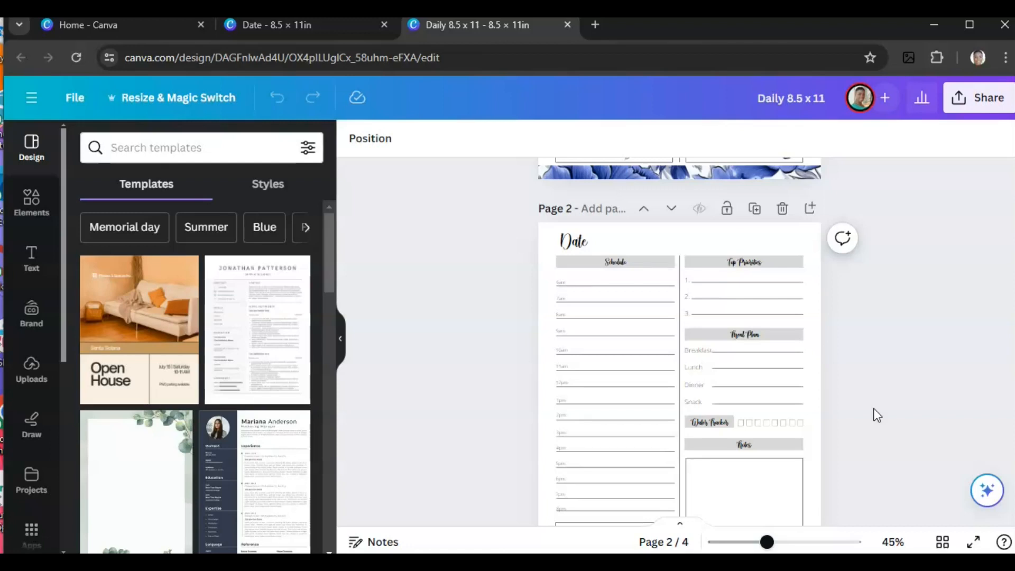
pyautogui.click(298, 27)
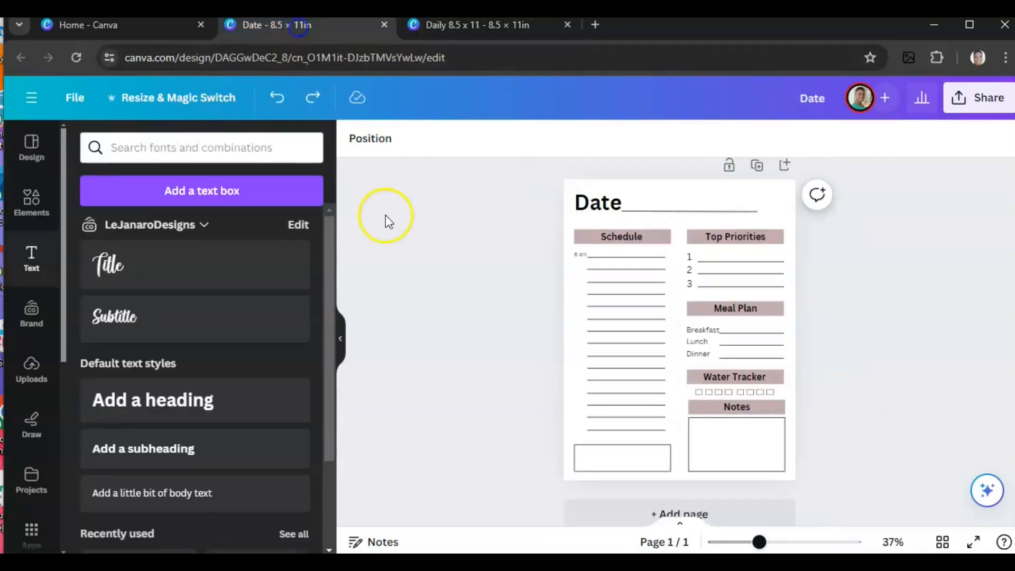